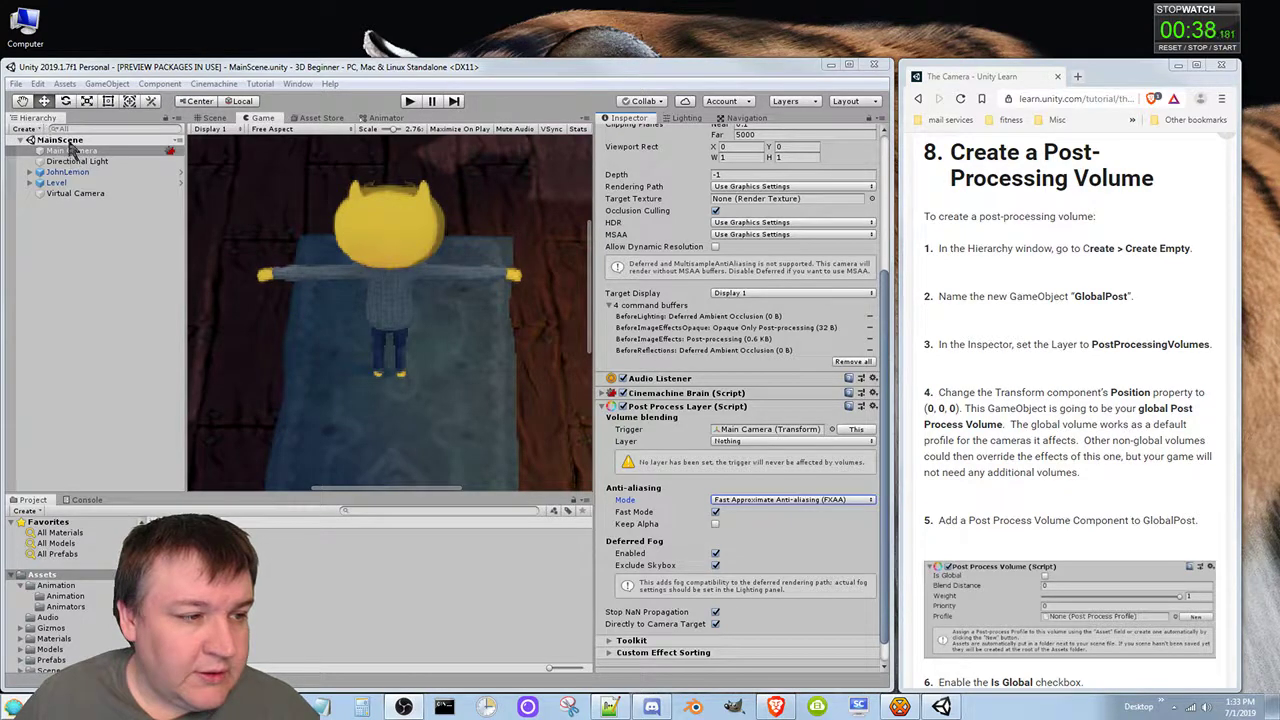
Create an empty GameObject in MainScene and name it GlobalPost
{"action": "left_click", "coordinate": [60, 140]}
{"action": "left_click", "coordinate": [24, 129]}
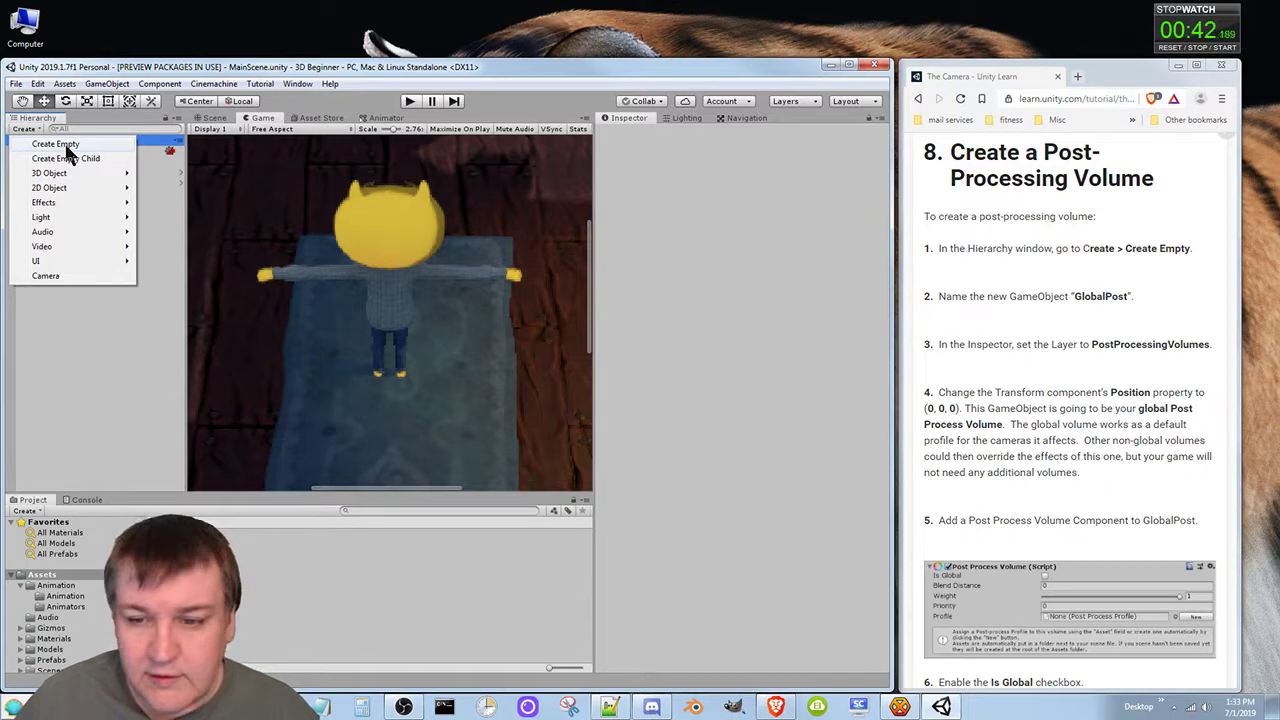
{"action": "left_click", "coordinate": [68, 146]}
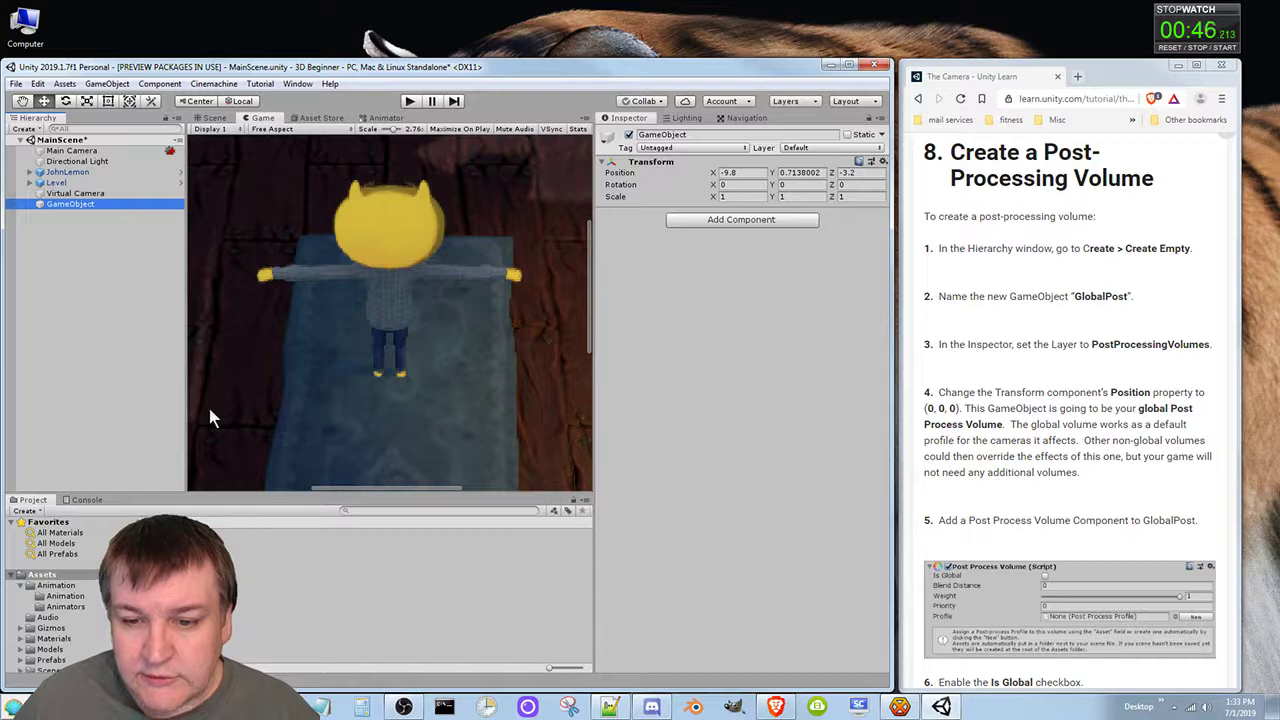
{"action": "left_click", "coordinate": [689, 134]}
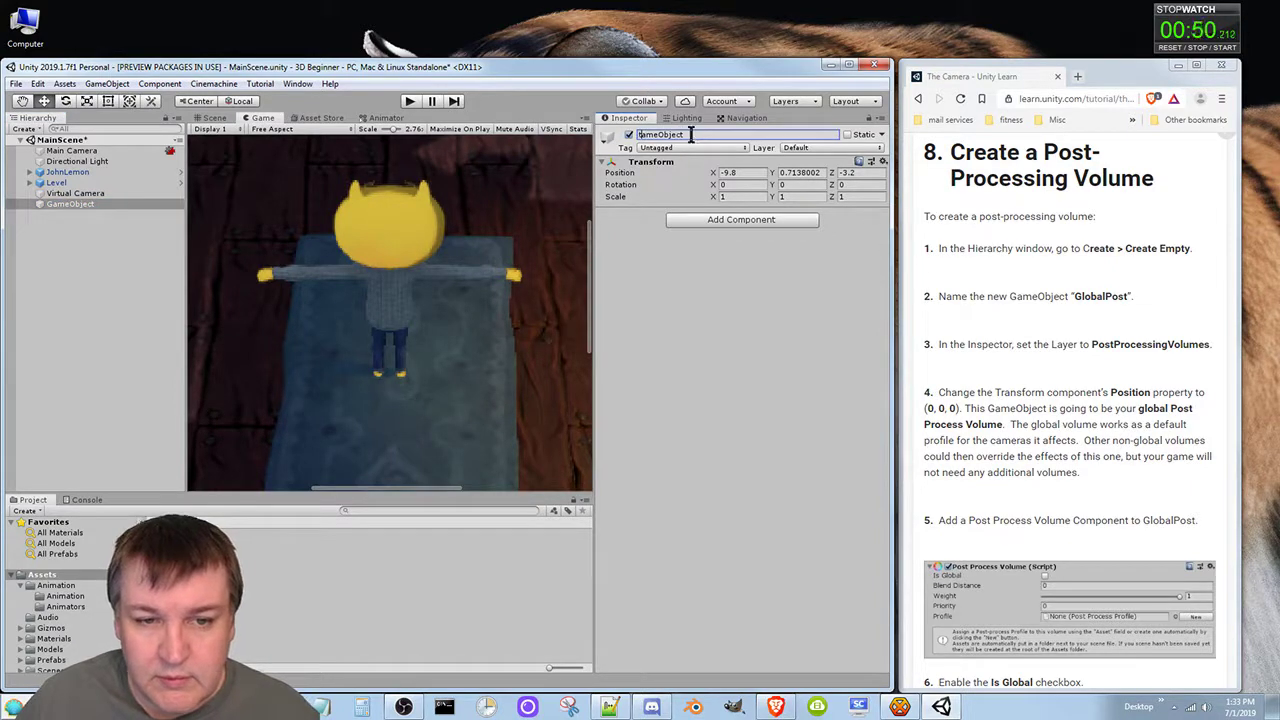
{"action": "type", "text": "Gl"}
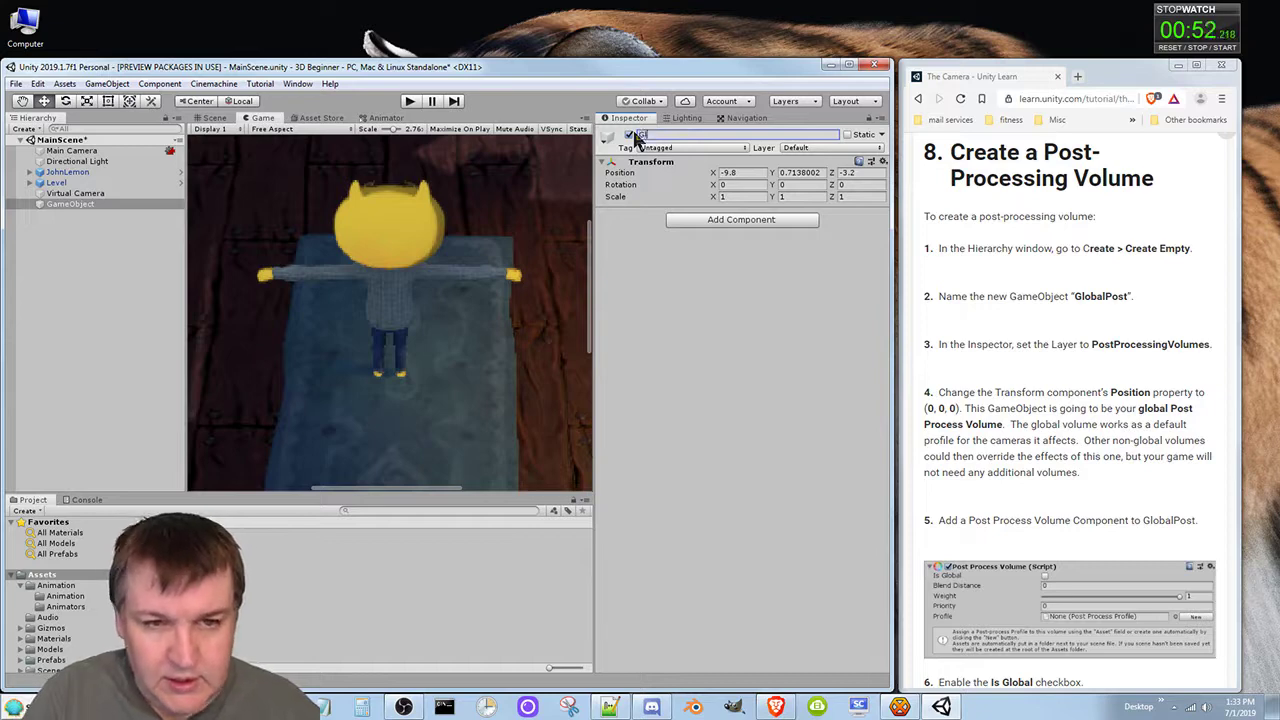
{"action": "type", "text": "obal Post"}
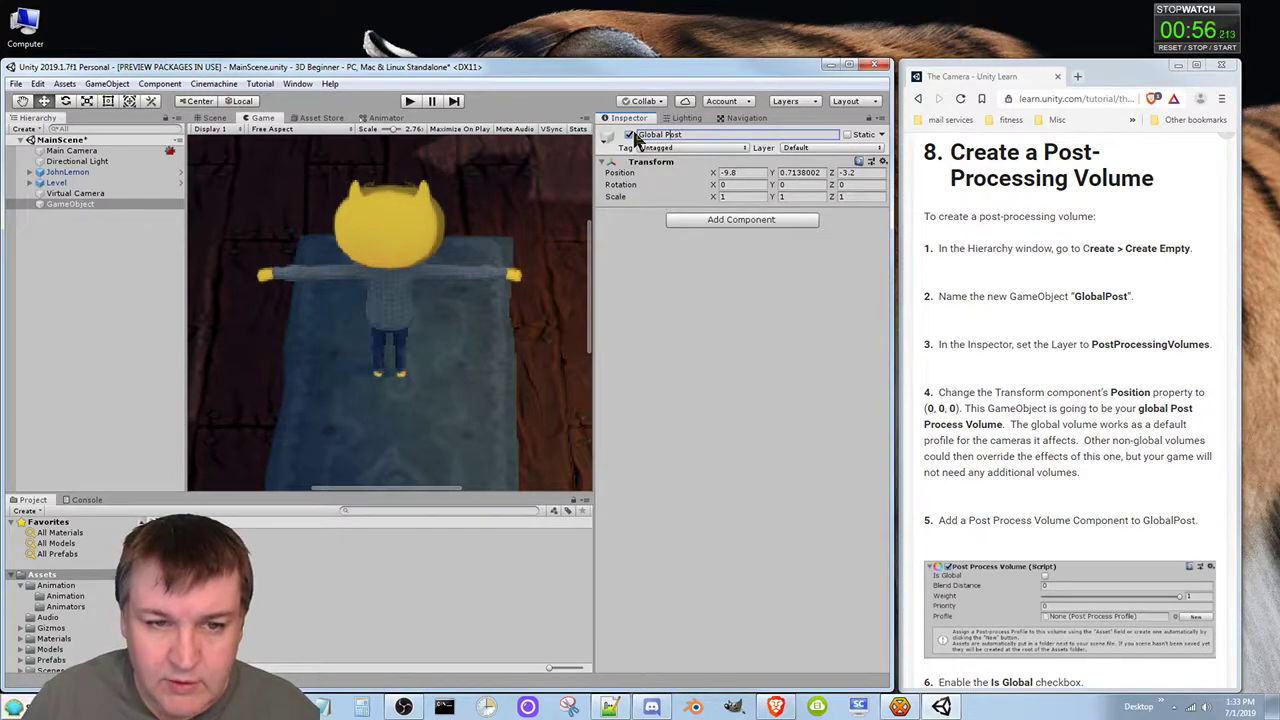
{"action": "key", "text": "Left"}
{"action": "key", "text": "Left"}
{"action": "key", "text": "Left"}
{"action": "key", "text": "Left"}
{"action": "key", "text": "BackSpace"}
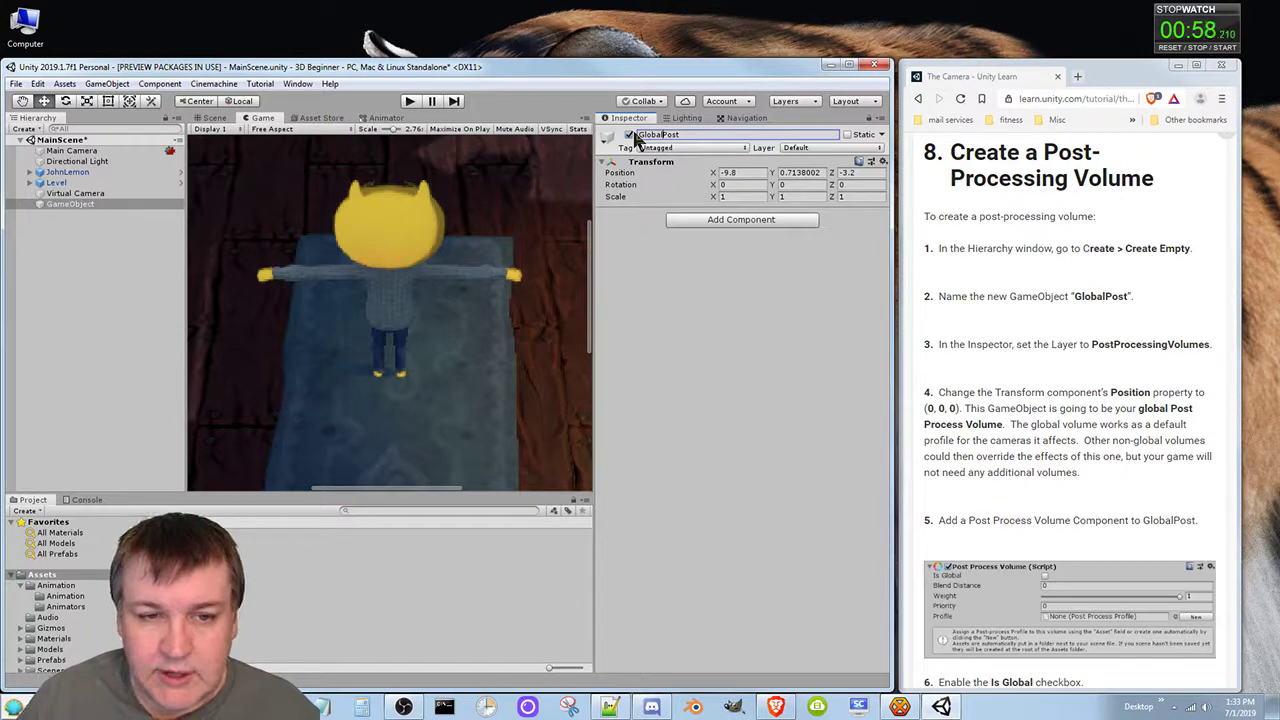
{"action": "key", "text": "Return"}
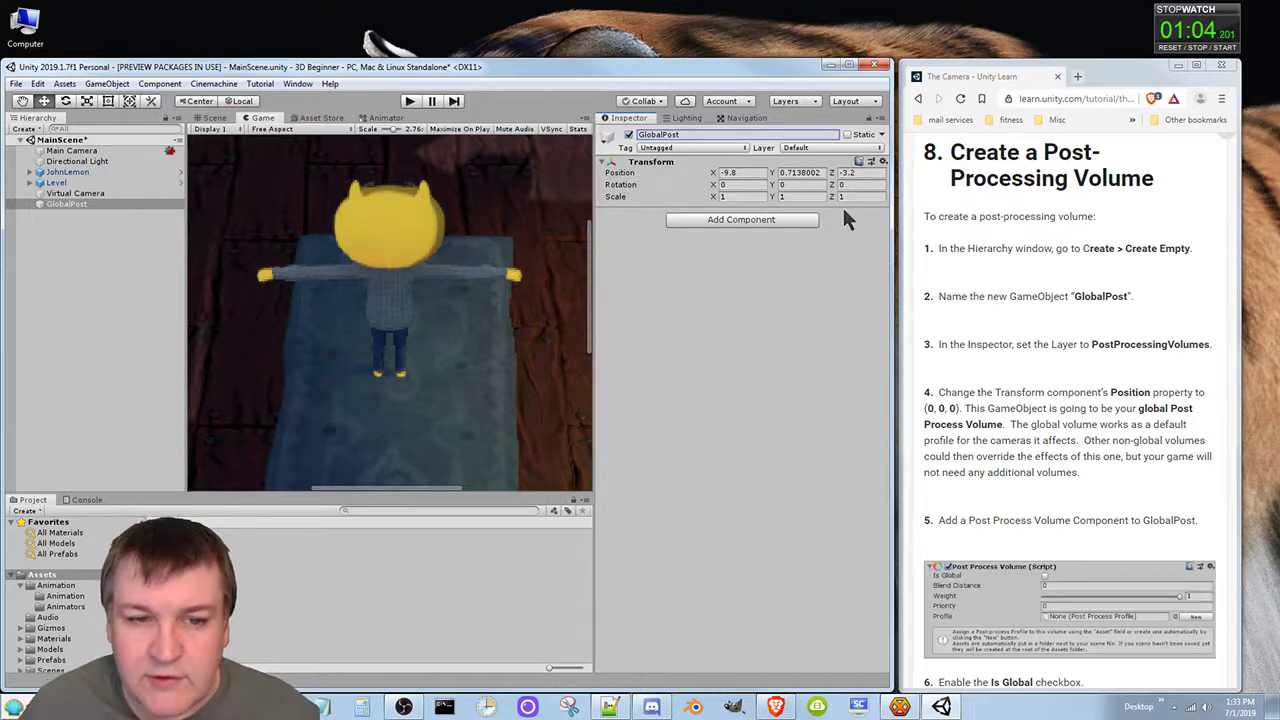
Assign GlobalPost to the PostProcessingVolumes layer and set its position to (0, 0, 0)
{"action": "left_click", "coordinate": [830, 147]}
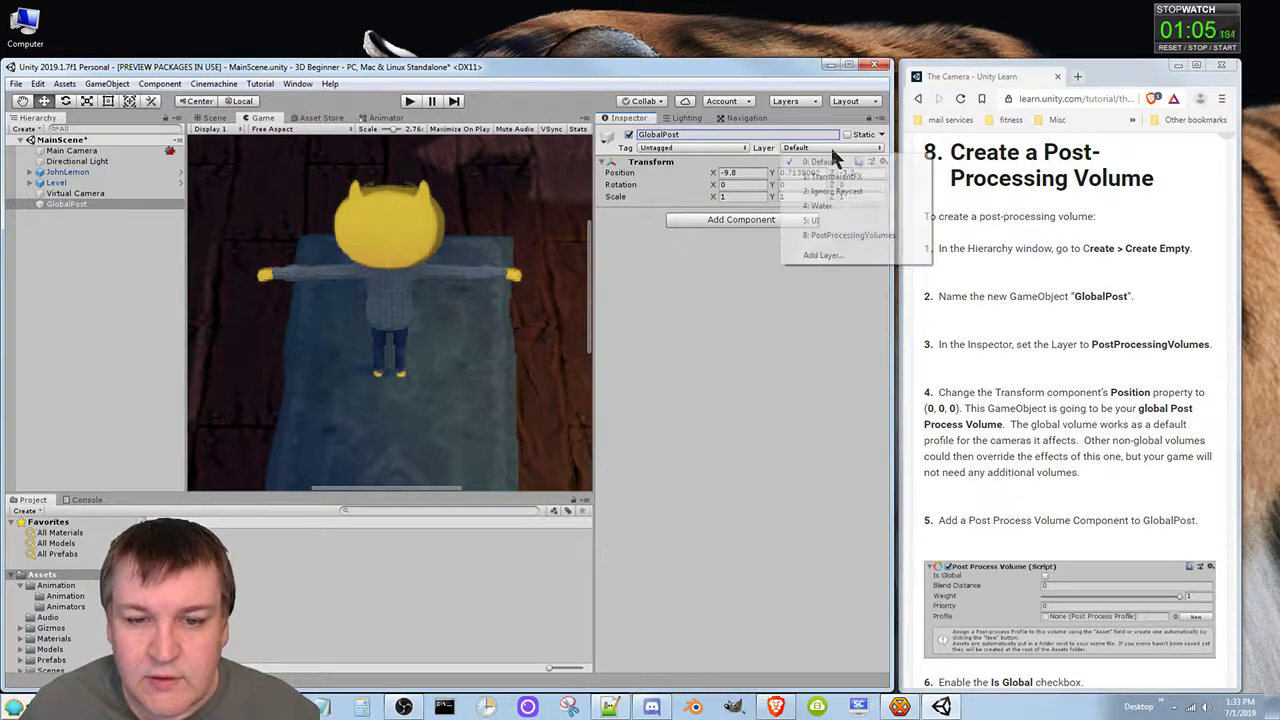
{"action": "left_click", "coordinate": [850, 234]}
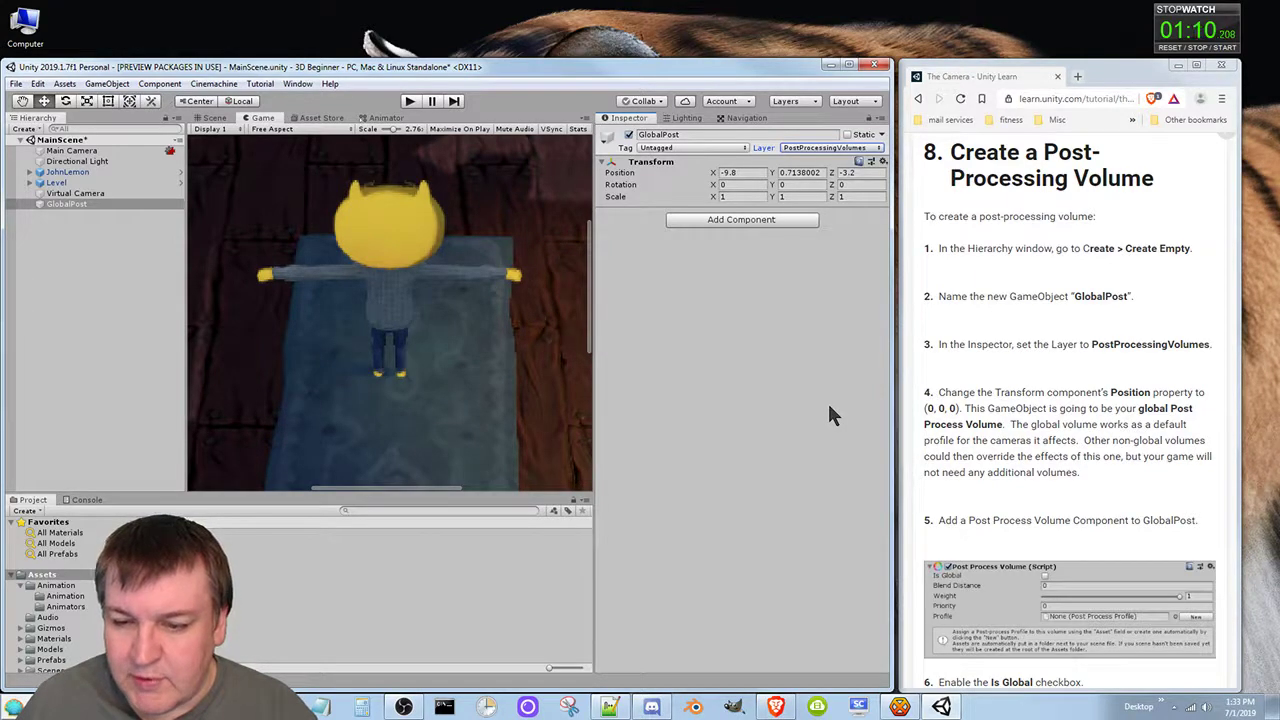
{"action": "left_click", "coordinate": [754, 174]}
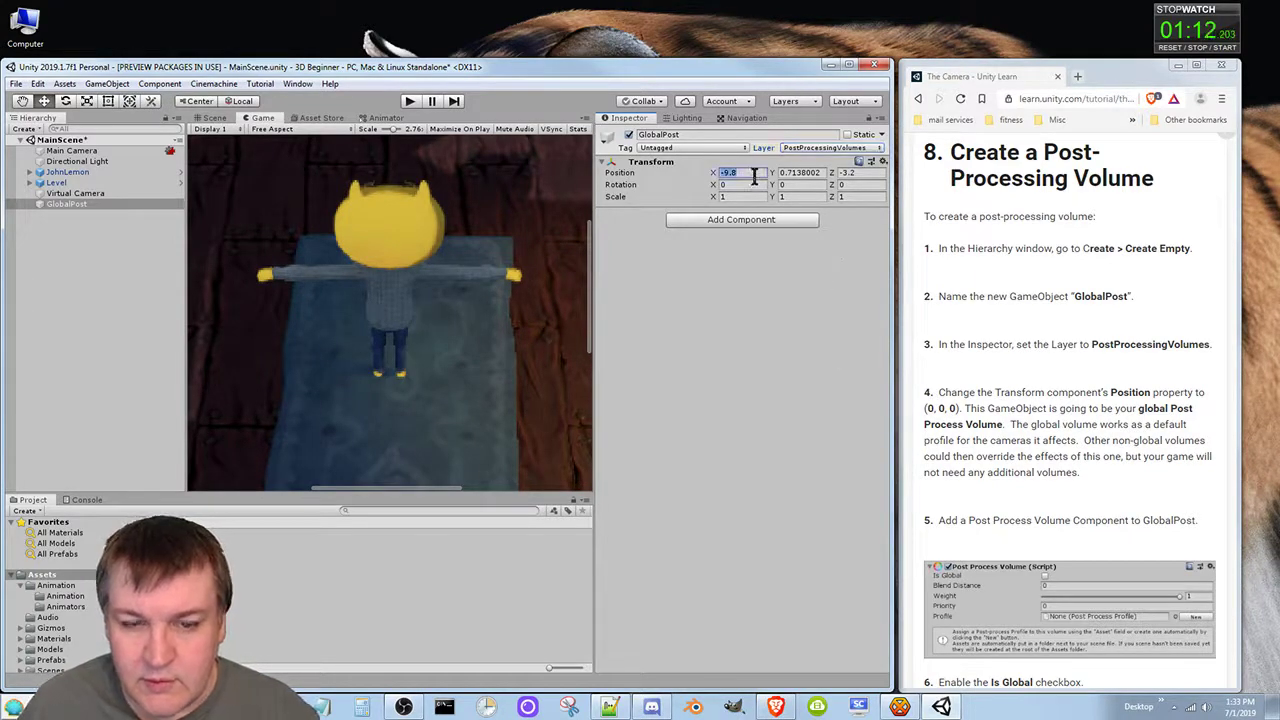
{"action": "type", "text": "0"}
{"action": "left_click", "coordinate": [806, 174]}
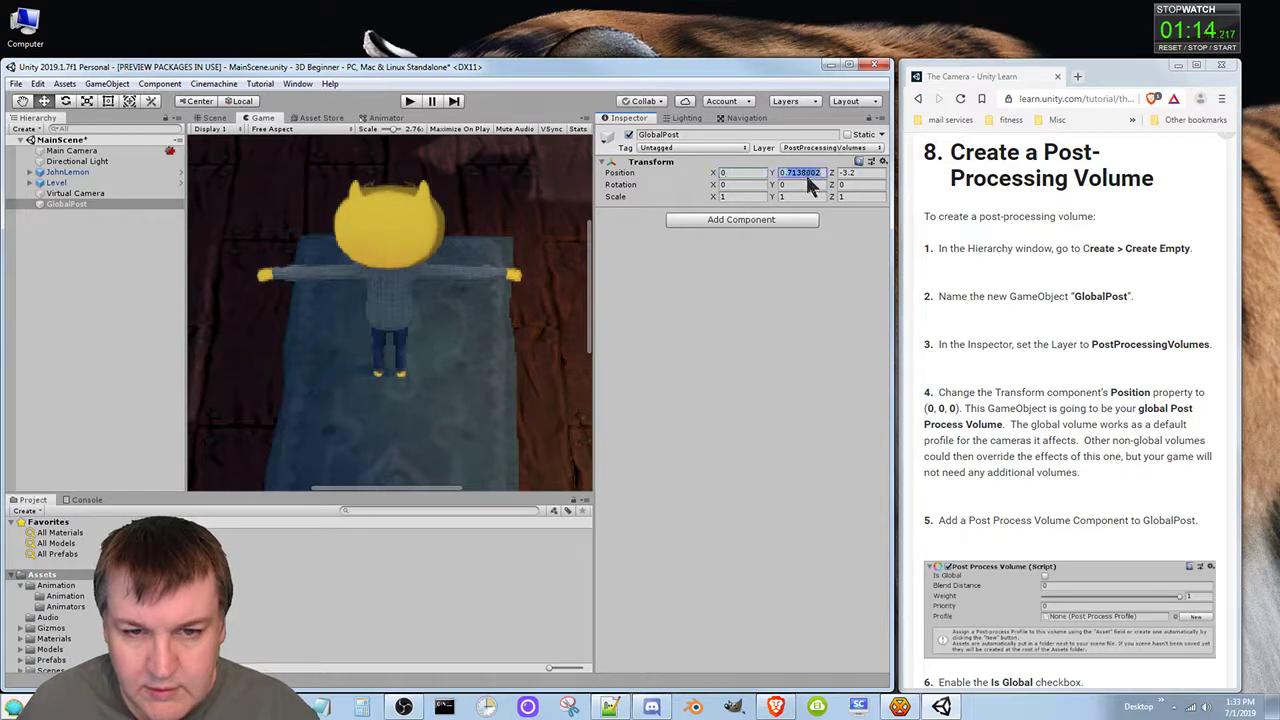
{"action": "double_click", "coordinate": [806, 175]}
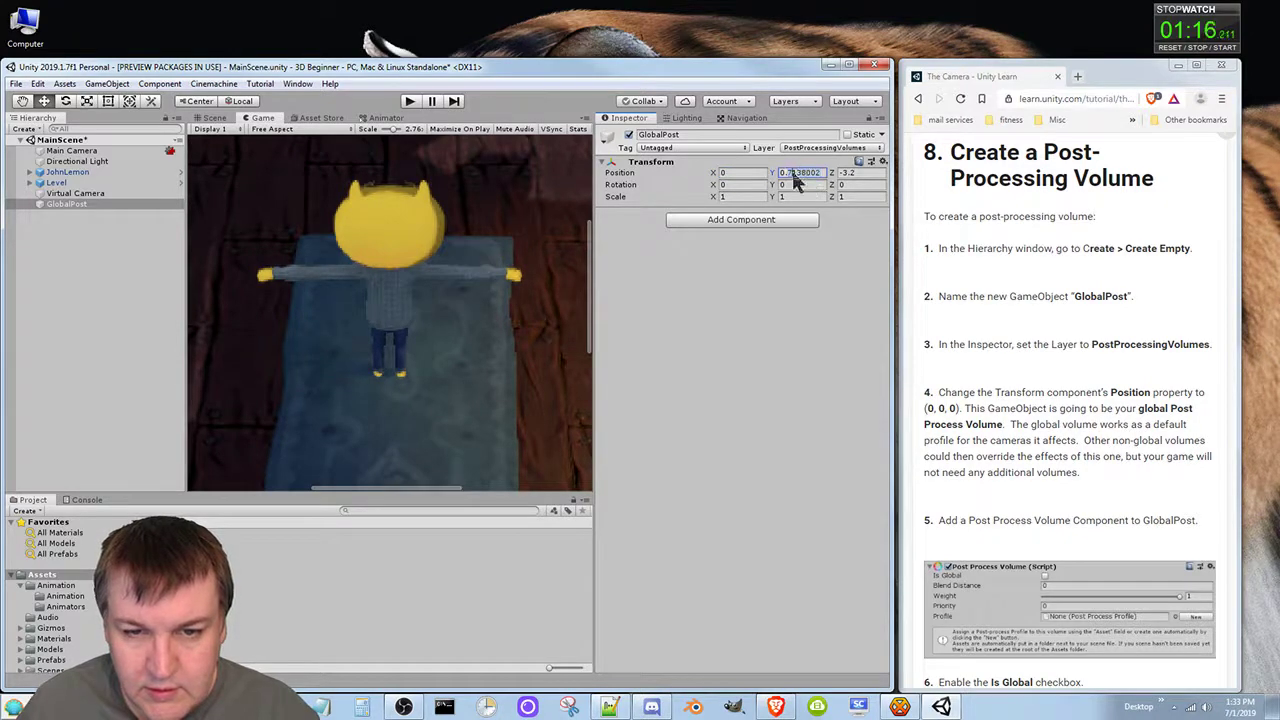
{"action": "double_click", "coordinate": [794, 173]}
{"action": "double_click", "coordinate": [783, 168]}
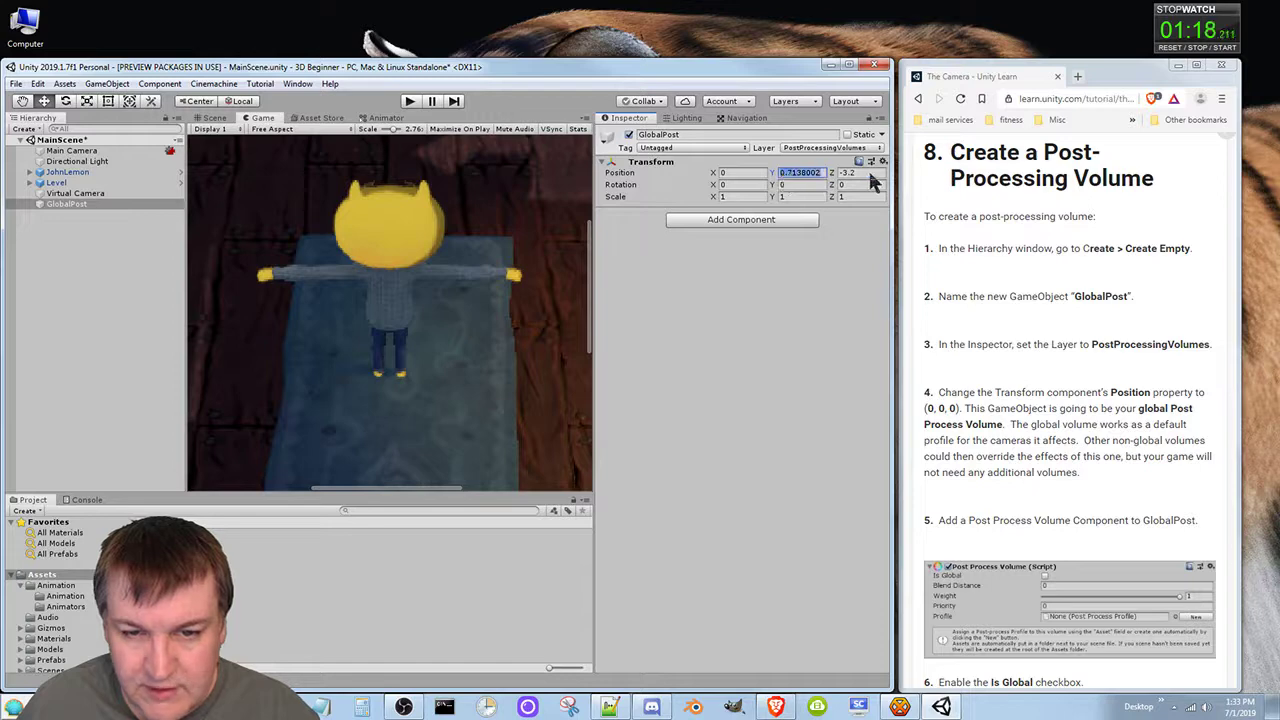
{"action": "type", "text": "0"}
{"action": "key", "text": "Tab"}
{"action": "type", "text": "0"}
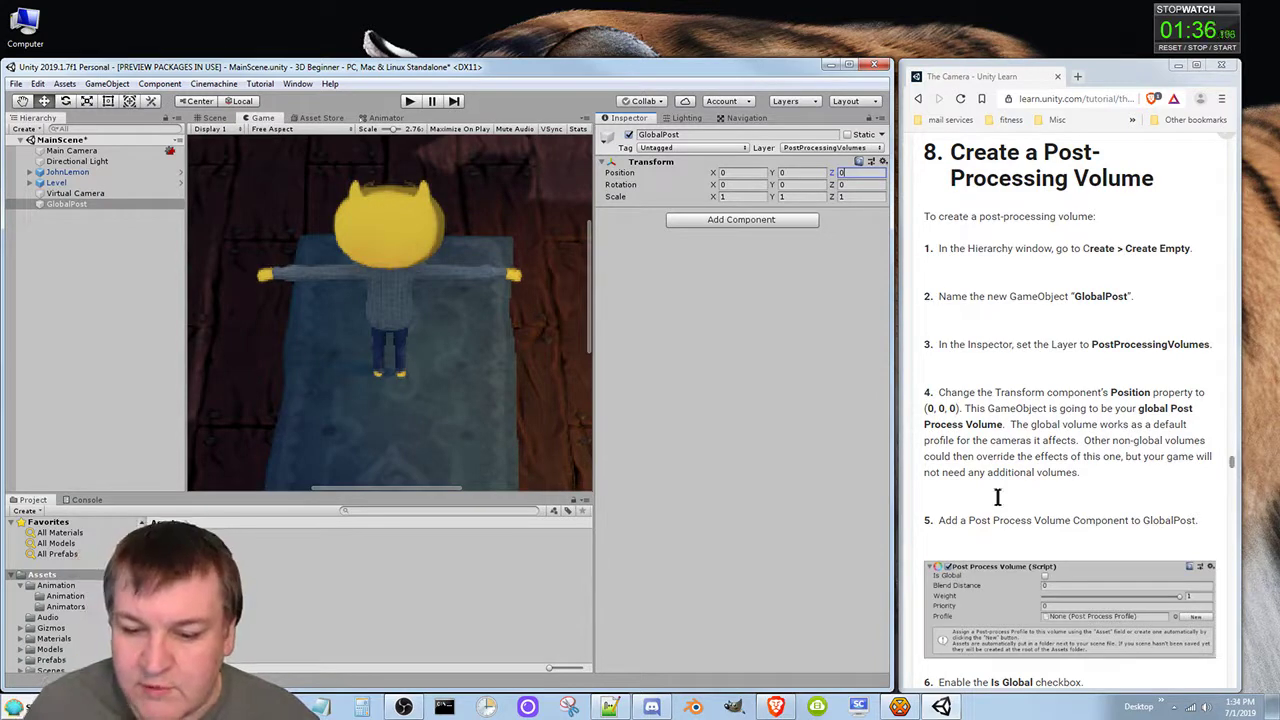
Add a Post-process Volume component to GlobalPost and enable its Is Global option
{"action": "scroll", "coordinate": [1019, 489], "scroll_direction": "down", "scroll_amount": 1}
{"action": "scroll", "coordinate": [1019, 489], "scroll_direction": "down", "scroll_amount": 3}
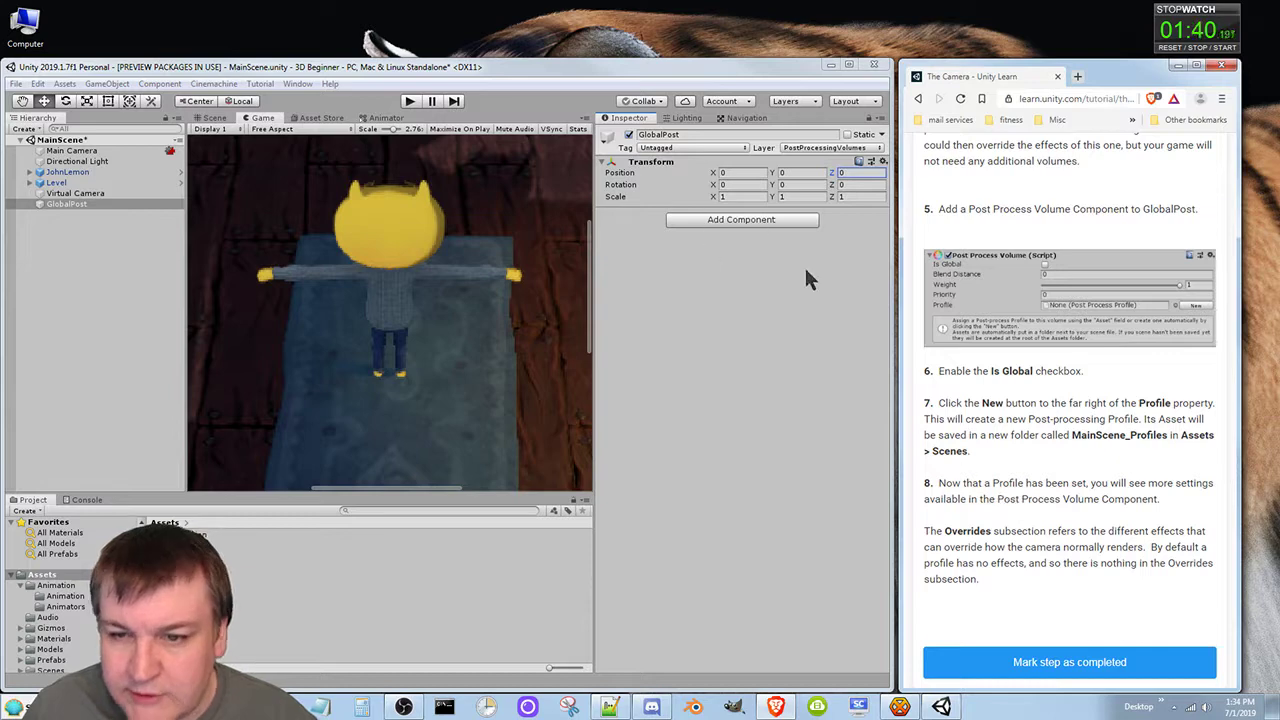
{"action": "left_click", "coordinate": [695, 219]}
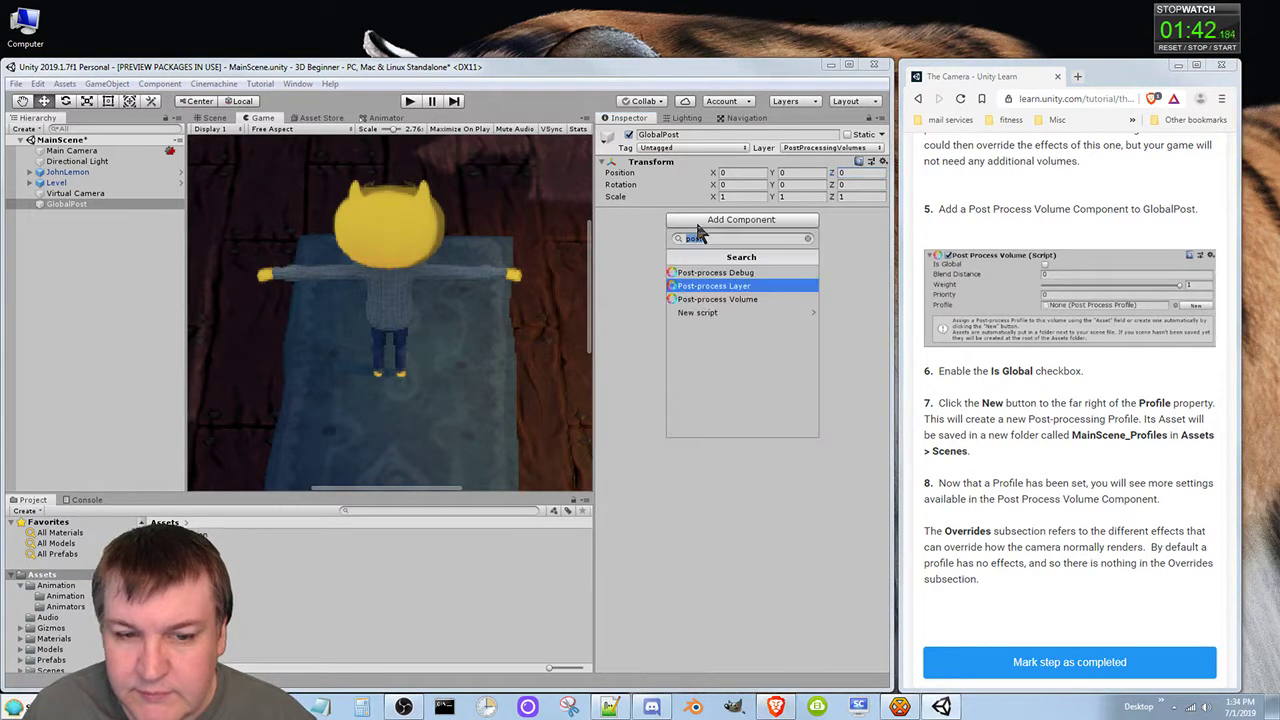
{"action": "left_click", "coordinate": [737, 299]}
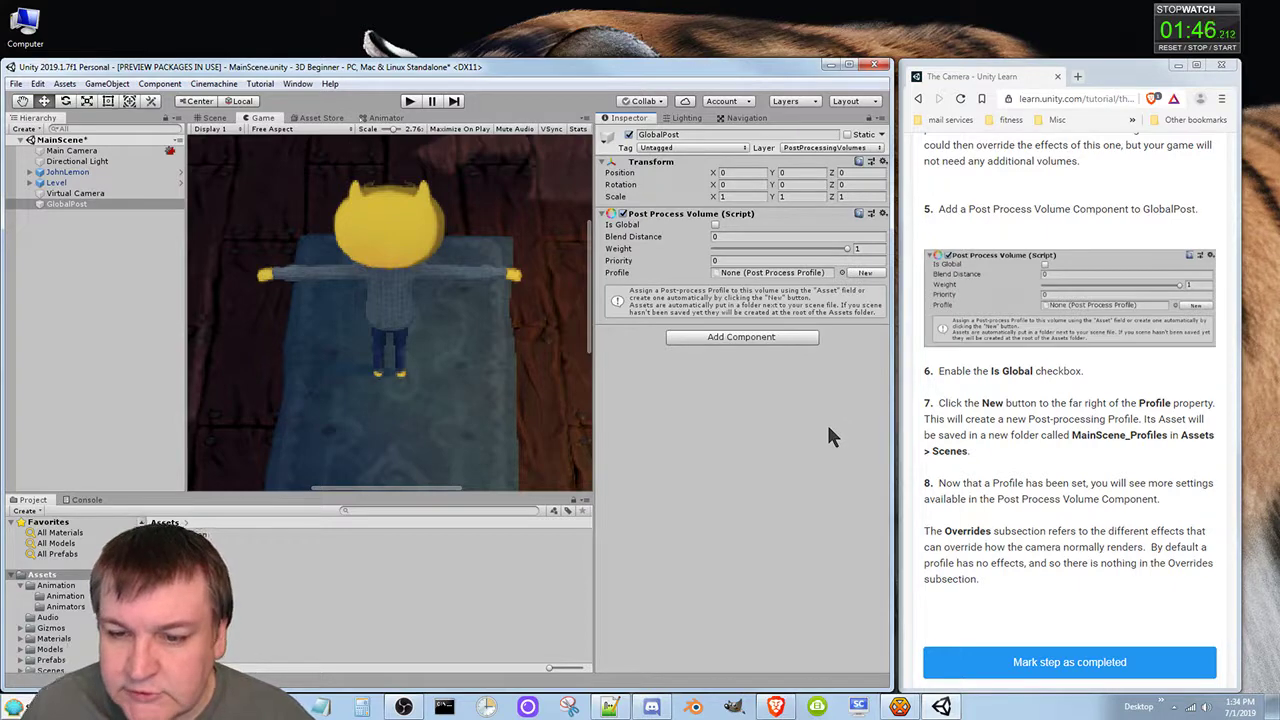
{"action": "left_click", "coordinate": [715, 224]}
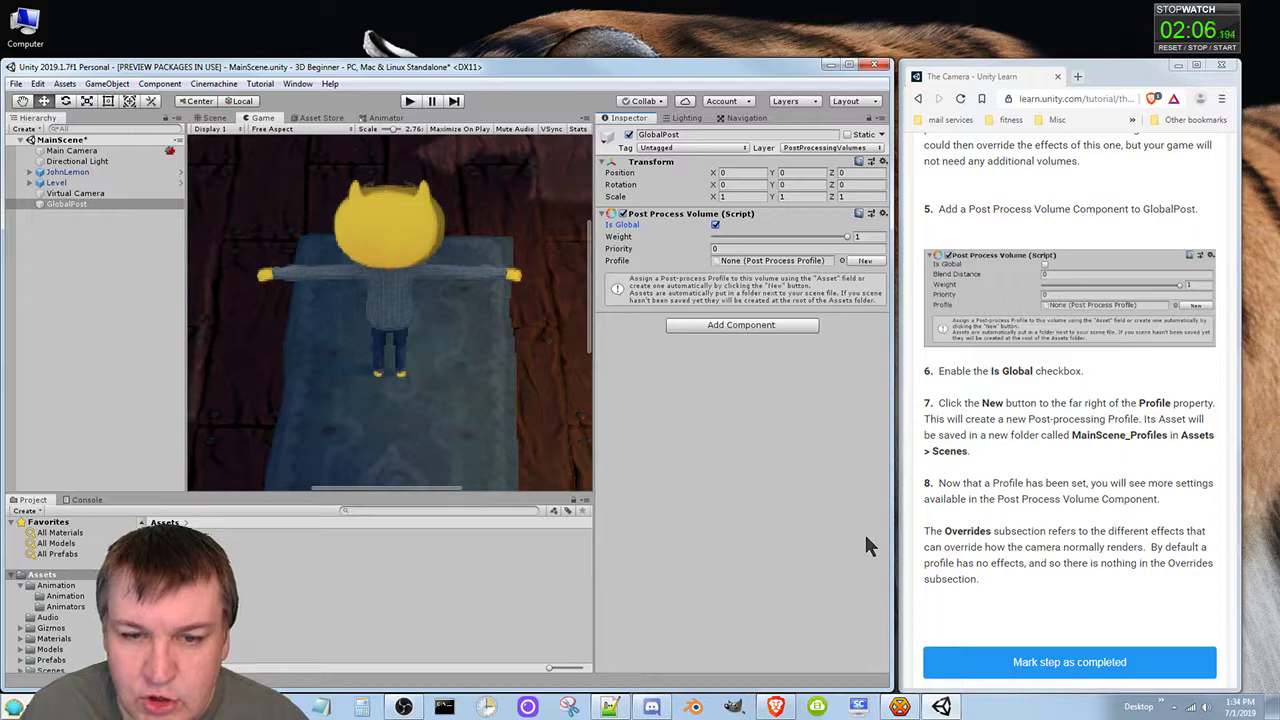
Create a new profile for GlobalPost's Post Process Volume and open the MainScene_Profiles folder under Scenes
{"action": "left_click", "coordinate": [866, 262]}
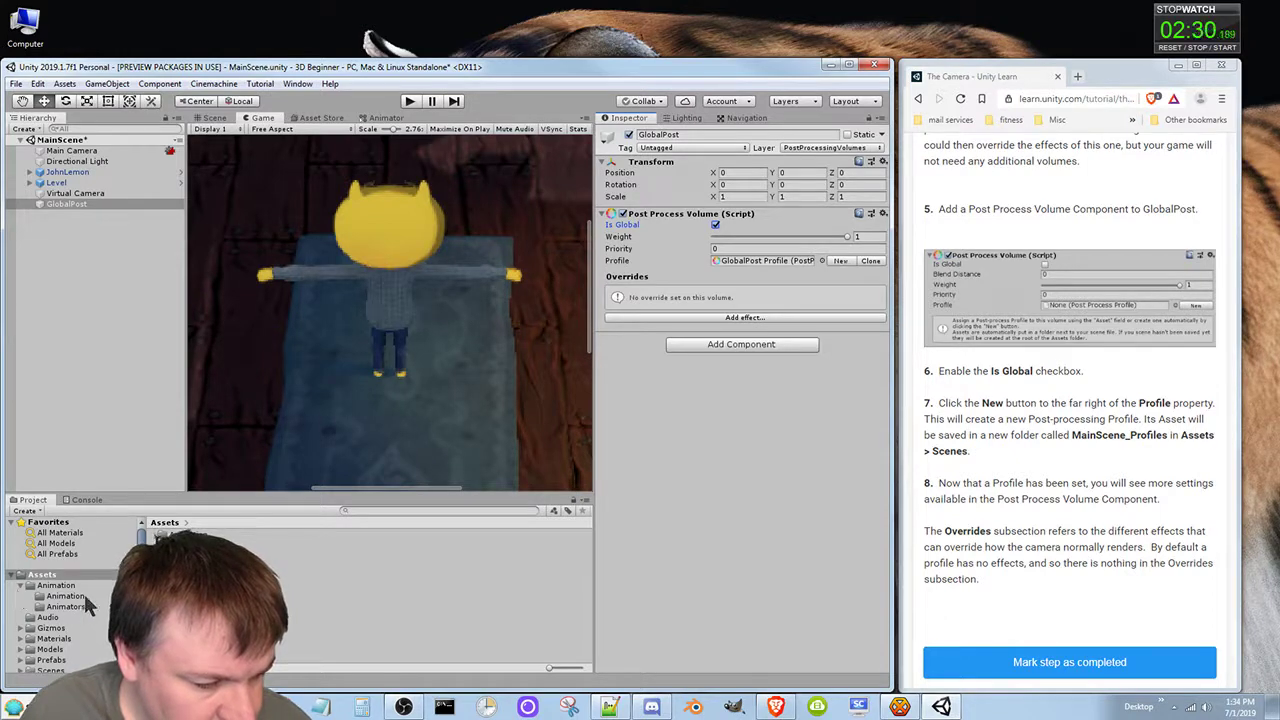
{"action": "double_click", "coordinate": [185, 598]}
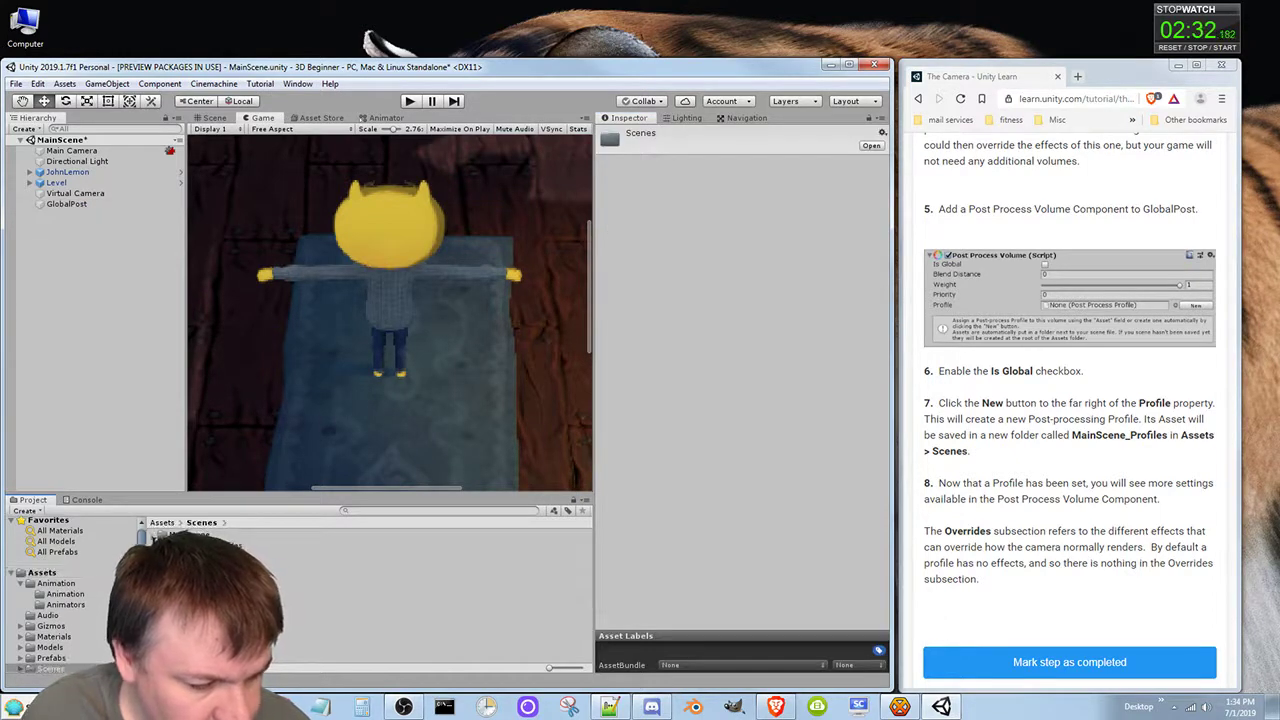
{"action": "left_click", "coordinate": [195, 555]}
{"action": "double_click", "coordinate": [200, 545]}
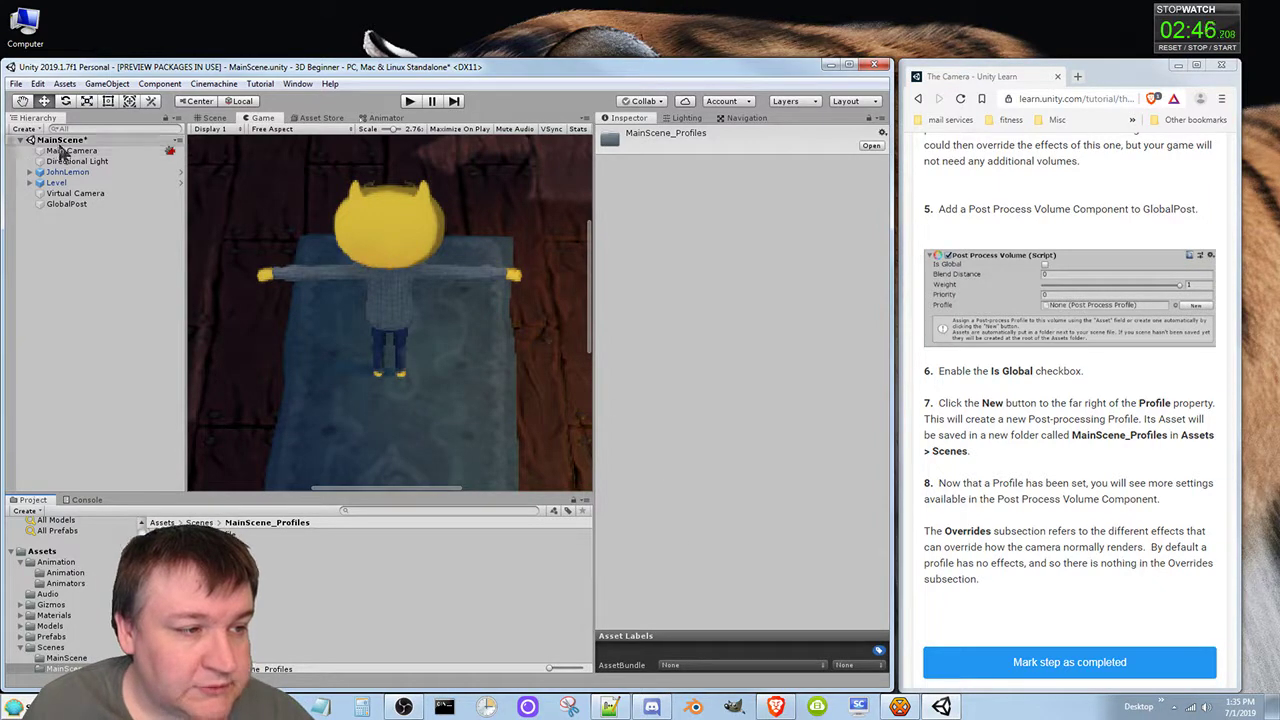
Mark the tutorial's Post-Processing Volume step as completed and add the Color Grading effect to GlobalPost's volume overrides
{"action": "left_click", "coordinate": [66, 204]}
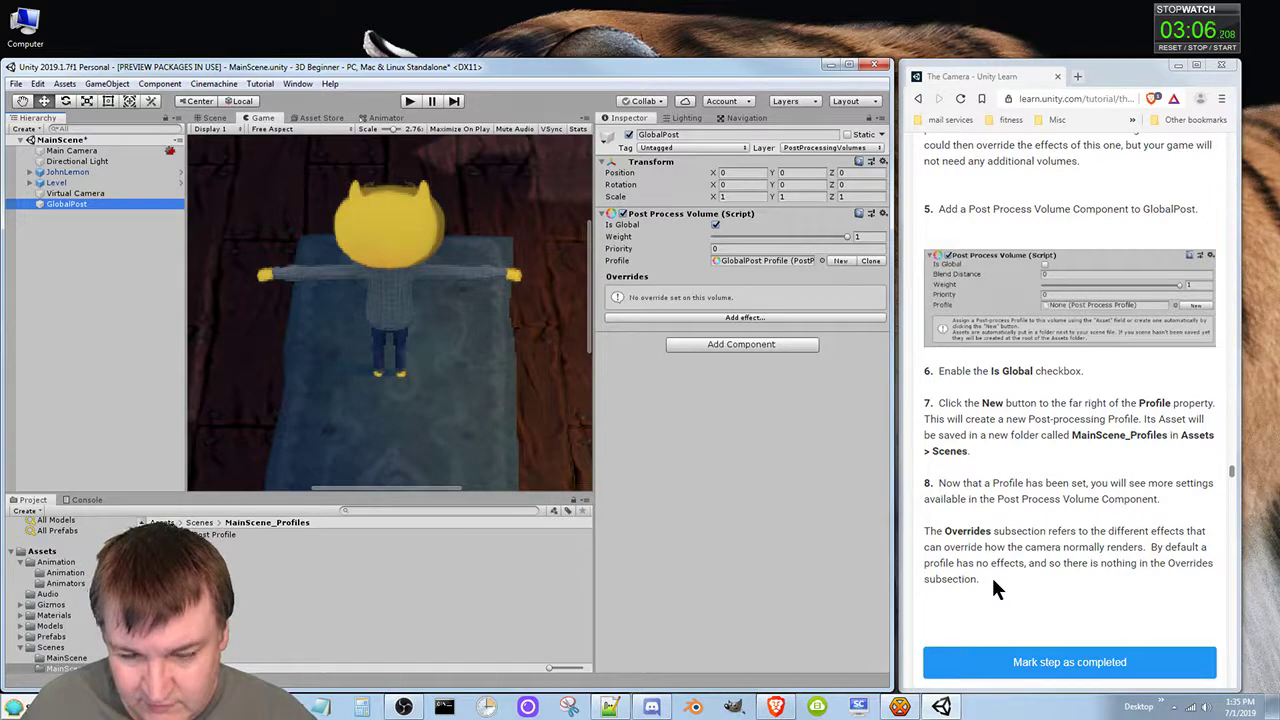
{"action": "left_click", "coordinate": [1018, 662]}
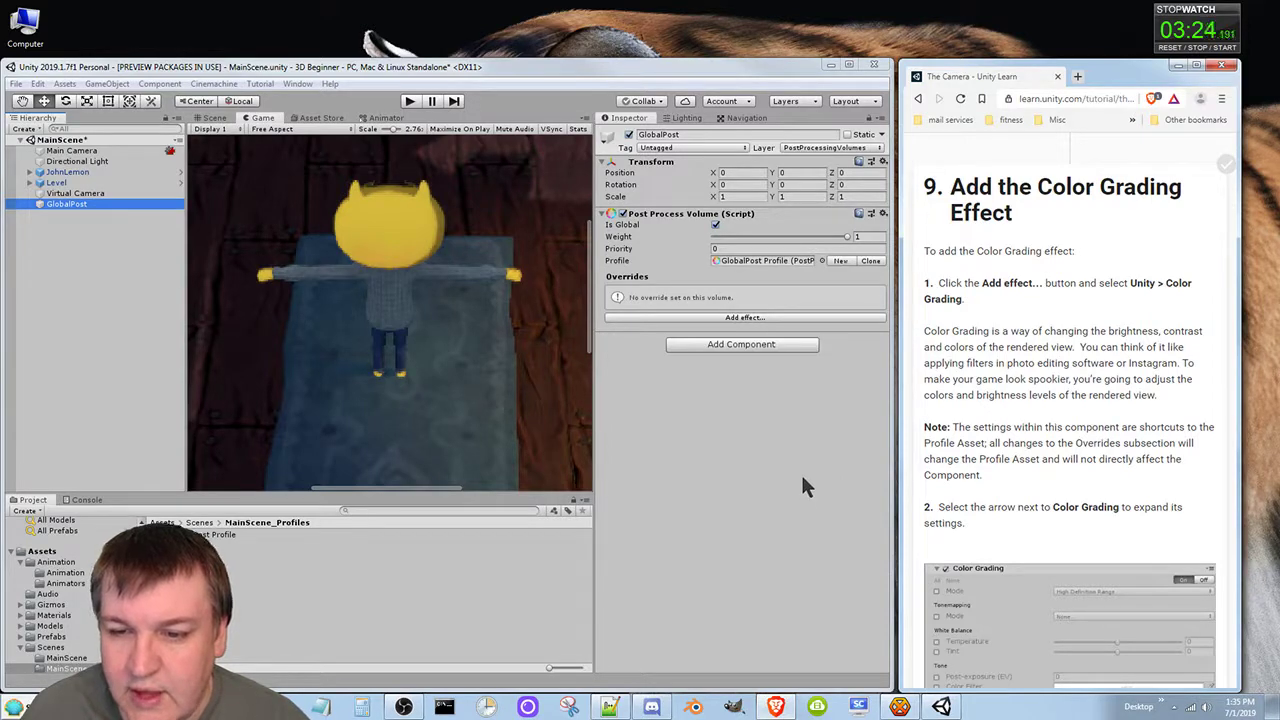
{"action": "left_click", "coordinate": [757, 318]}
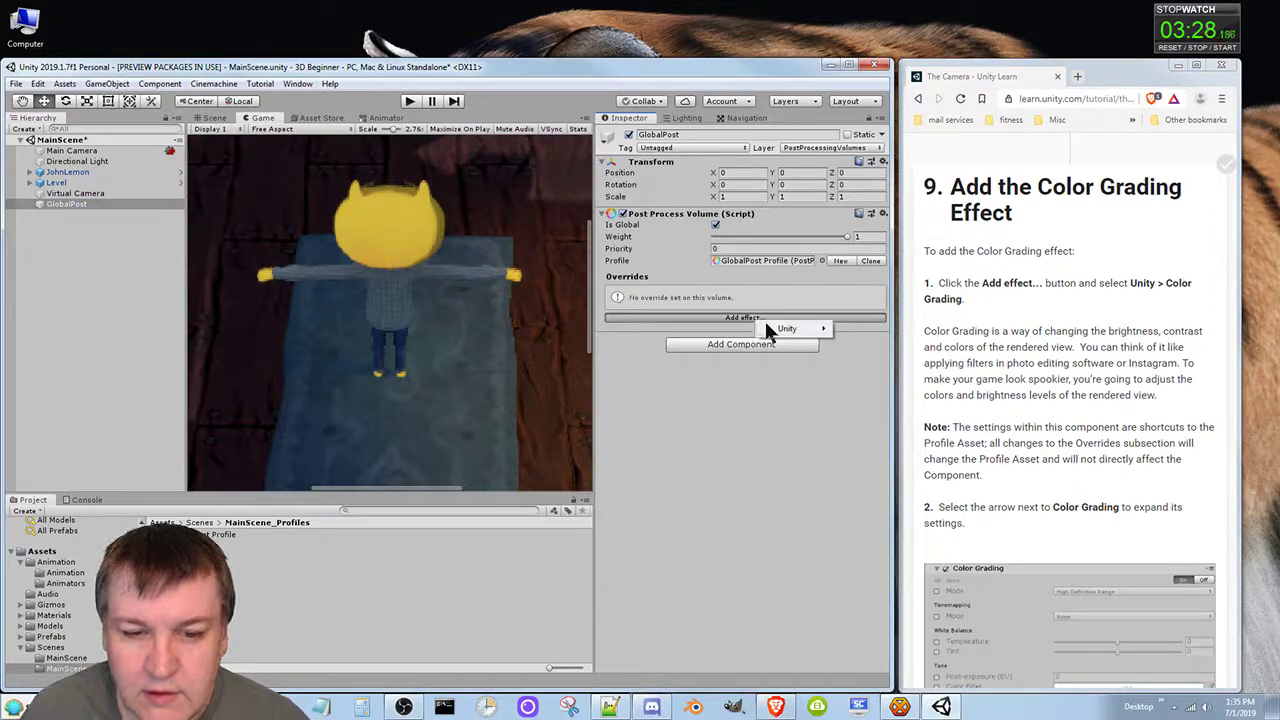
{"action": "mouse_move", "coordinate": [772, 328]}
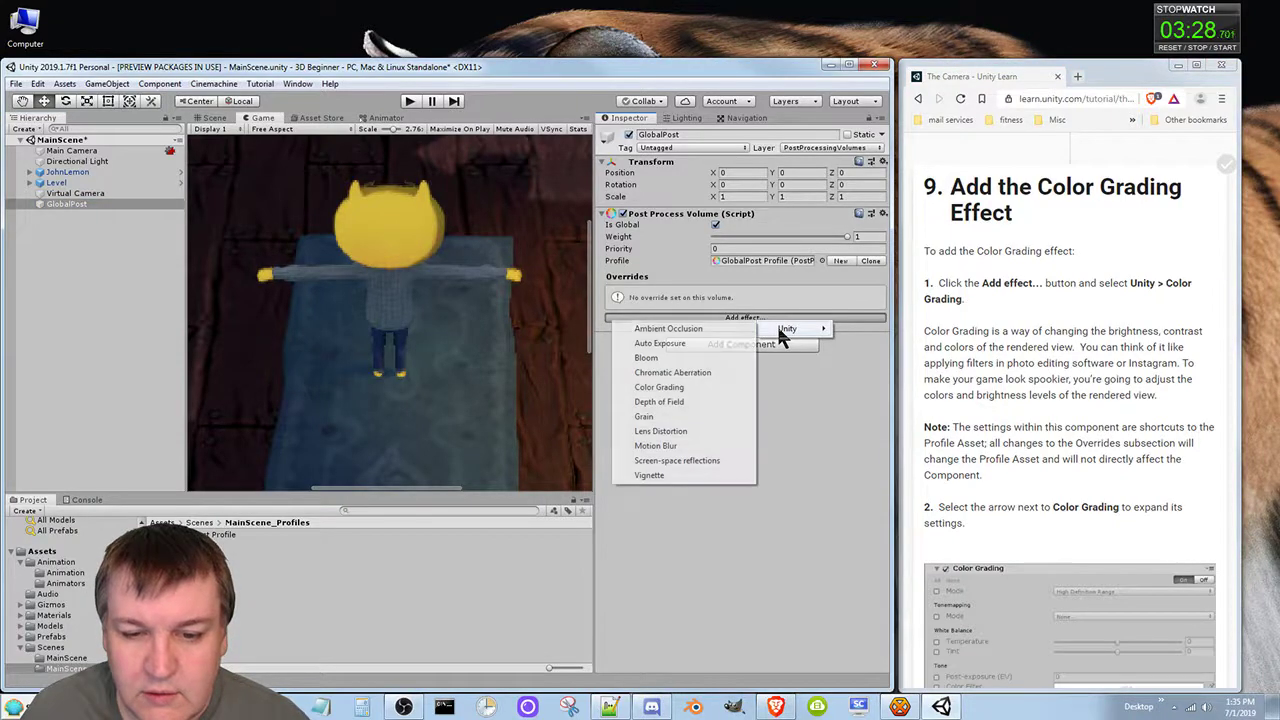
{"action": "left_click", "coordinate": [661, 387]}
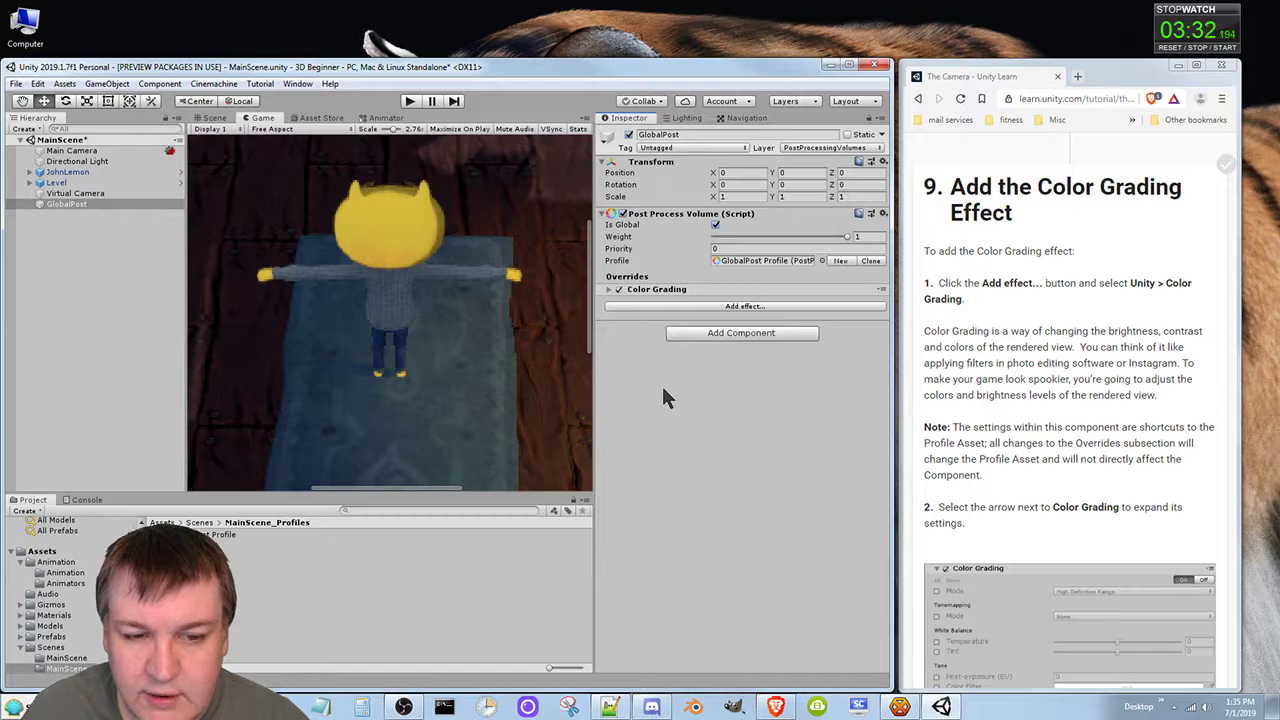
Expand the Color Grading settings, then override the Tonemapping mode and set it to ACES
{"action": "left_click", "coordinate": [608, 289]}
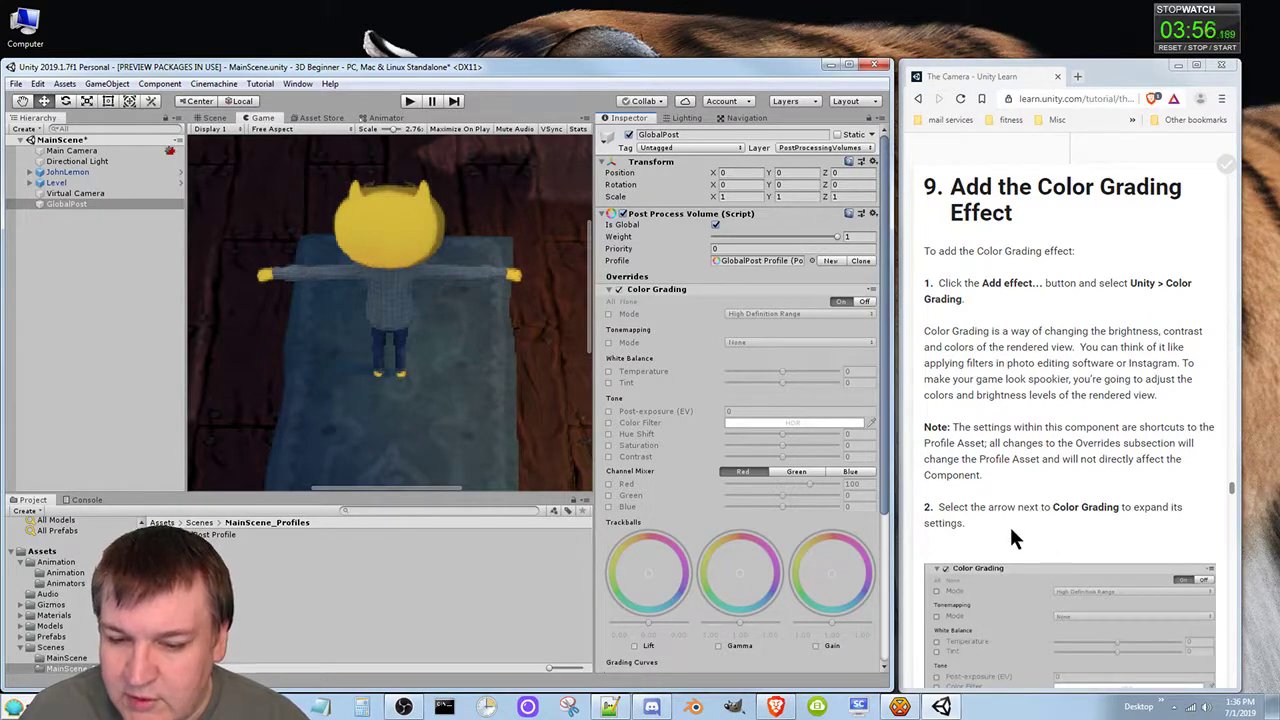
{"action": "scroll", "coordinate": [1012, 530], "scroll_direction": "down", "scroll_amount": 3}
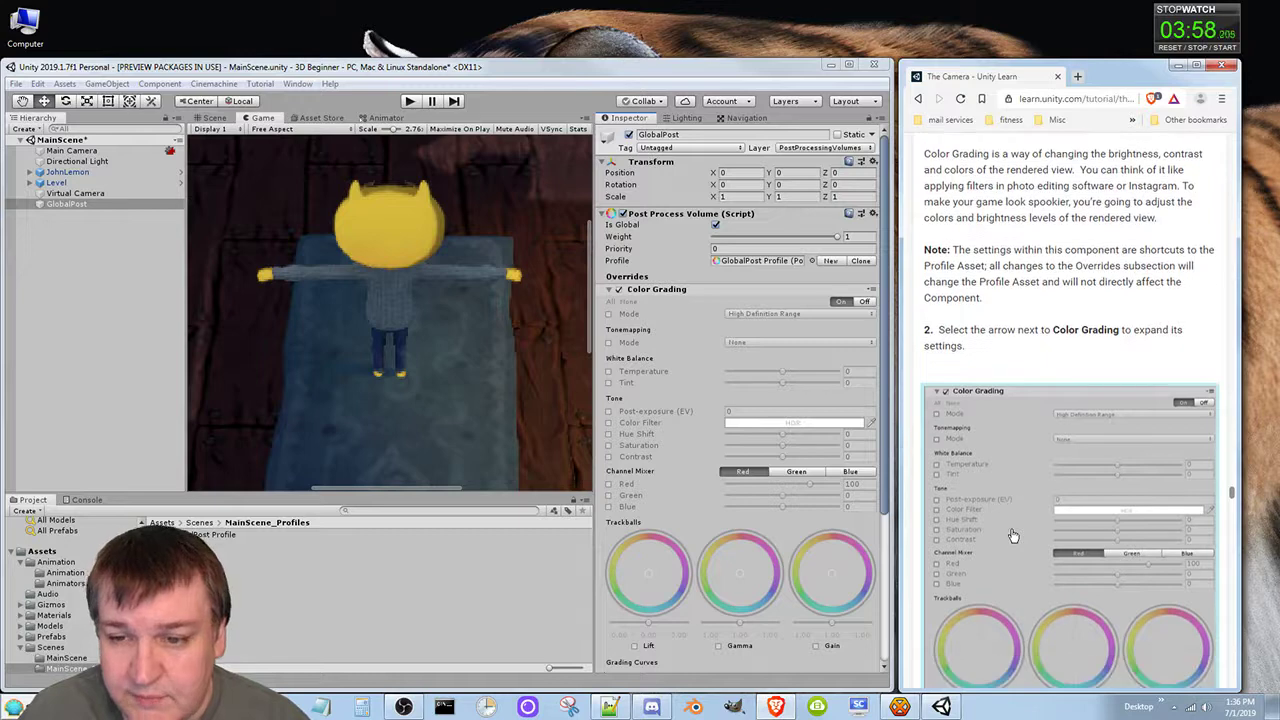
{"action": "scroll", "coordinate": [1012, 535], "scroll_direction": "up", "scroll_amount": 2}
{"action": "scroll", "coordinate": [1012, 535], "scroll_direction": "down", "scroll_amount": 3}
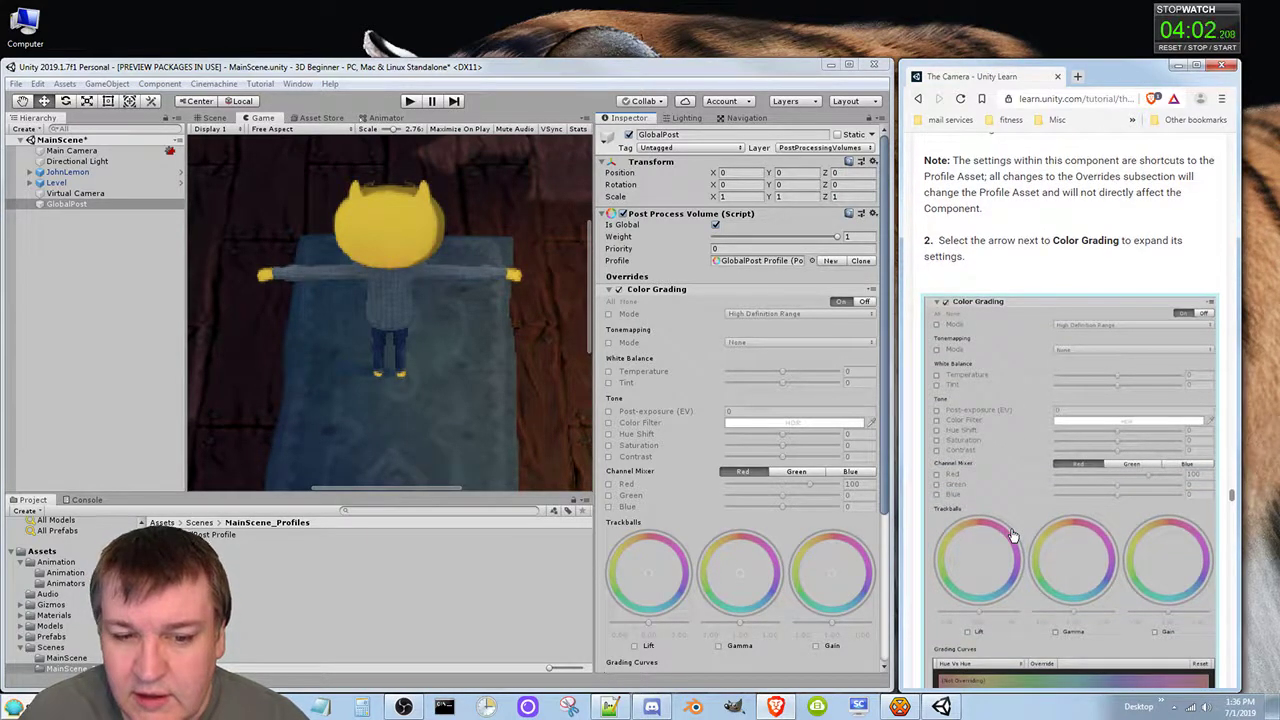
{"action": "scroll", "coordinate": [1012, 537], "scroll_direction": "down", "scroll_amount": 2}
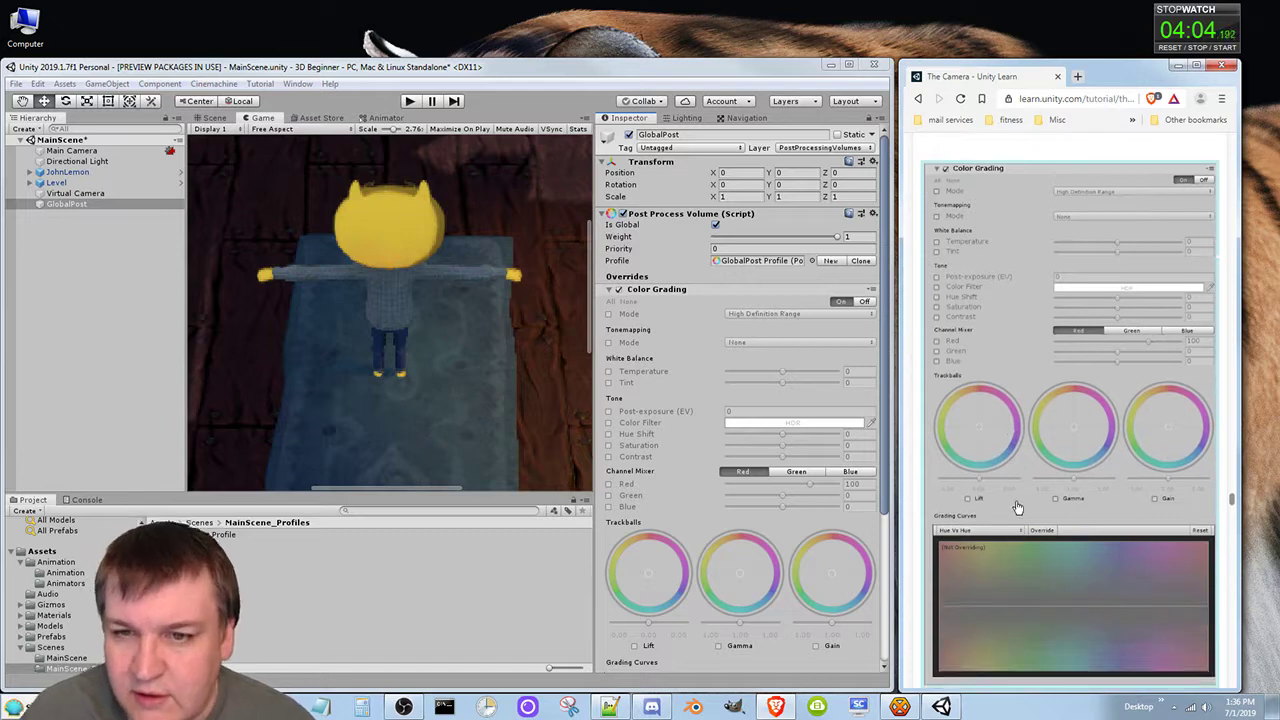
{"action": "scroll", "coordinate": [1017, 510], "scroll_direction": "down", "scroll_amount": 2}
{"action": "scroll", "coordinate": [1017, 510], "scroll_direction": "down", "scroll_amount": 2}
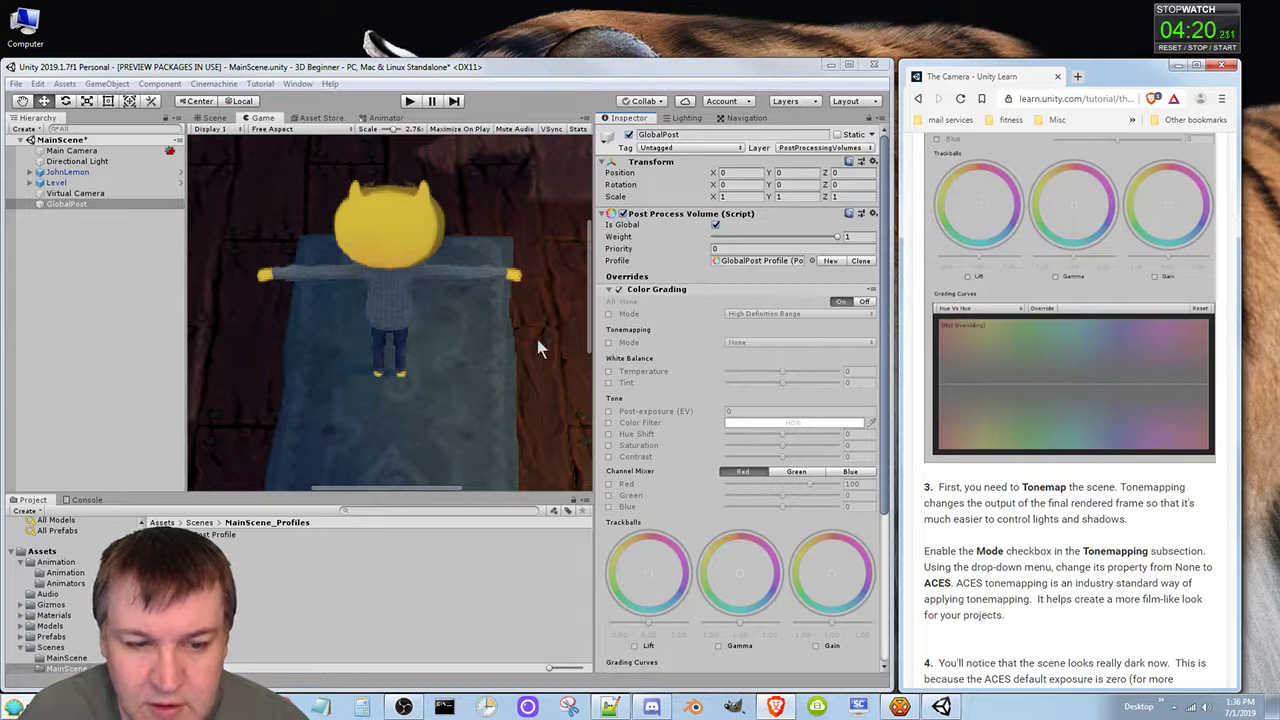
{"action": "left_click", "coordinate": [608, 342]}
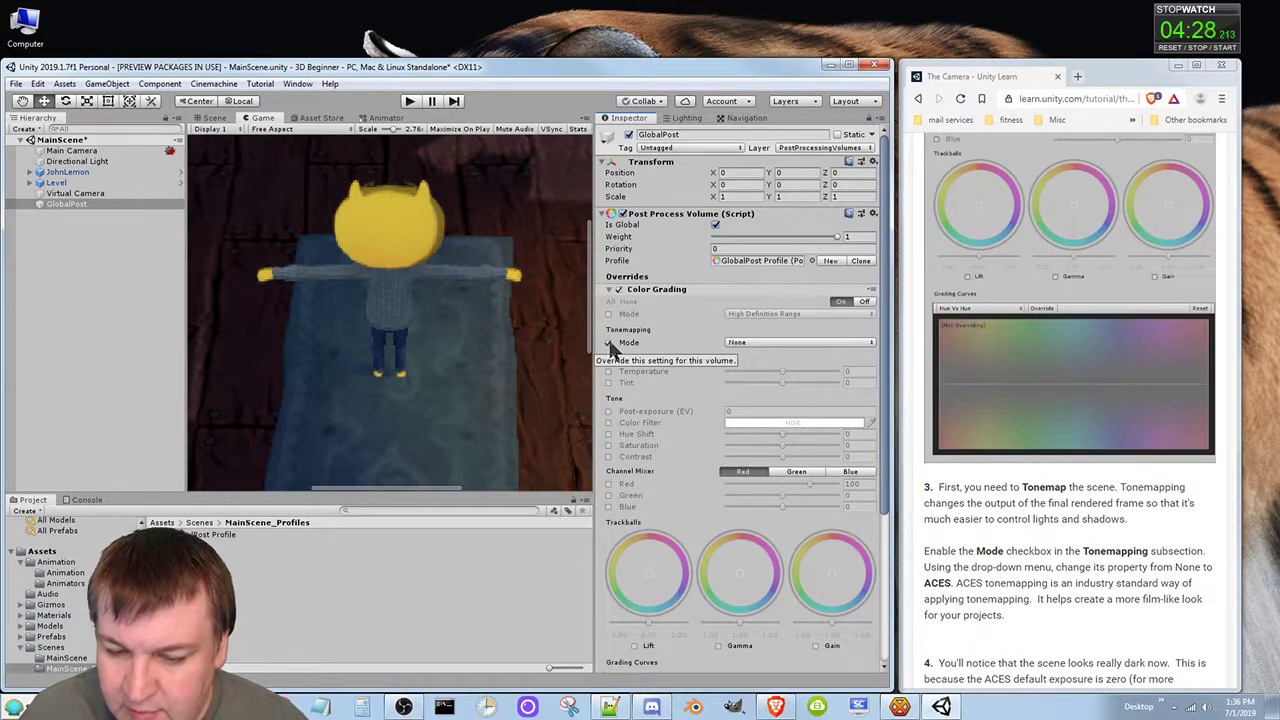
{"action": "left_click", "coordinate": [610, 343]}
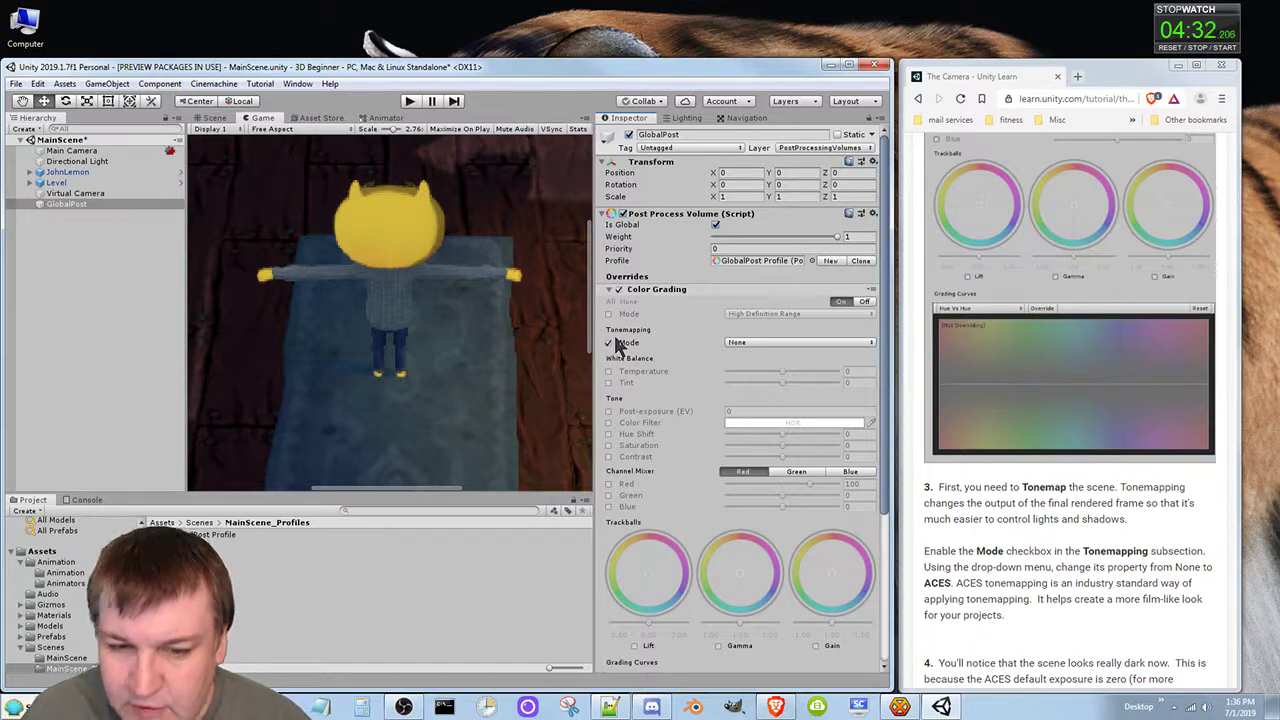
{"action": "left_click", "coordinate": [805, 342]}
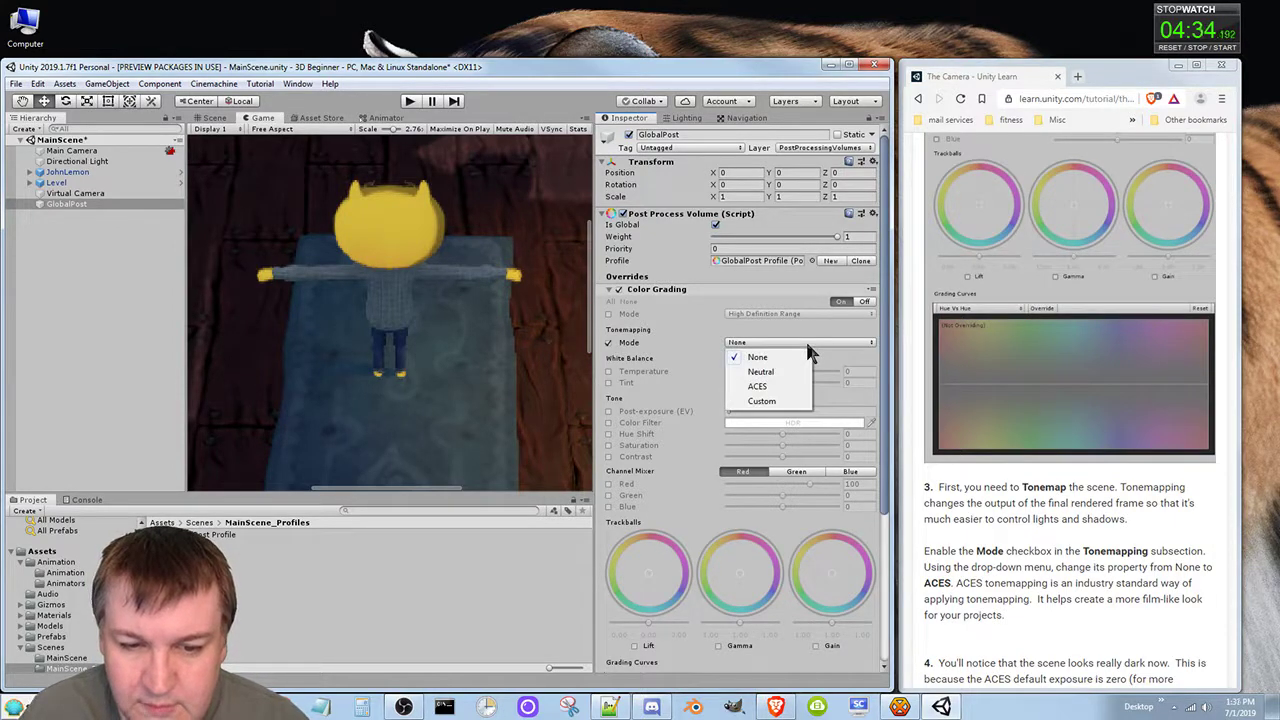
{"action": "left_click", "coordinate": [772, 387]}
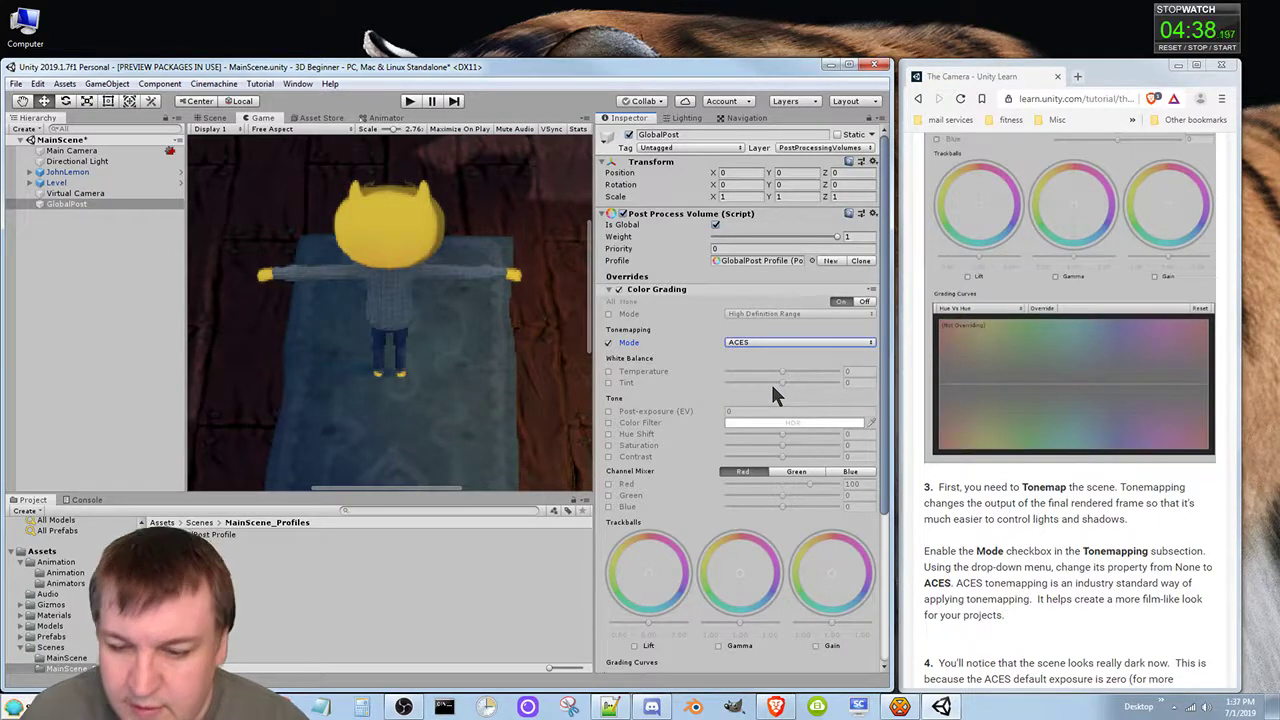
Read the tutorial's post-exposure instructions, then toggle the Tonemapping Mode override off and on to compare its effect in the Scene view
{"action": "scroll", "coordinate": [1079, 630], "scroll_direction": "down", "scroll_amount": 2}
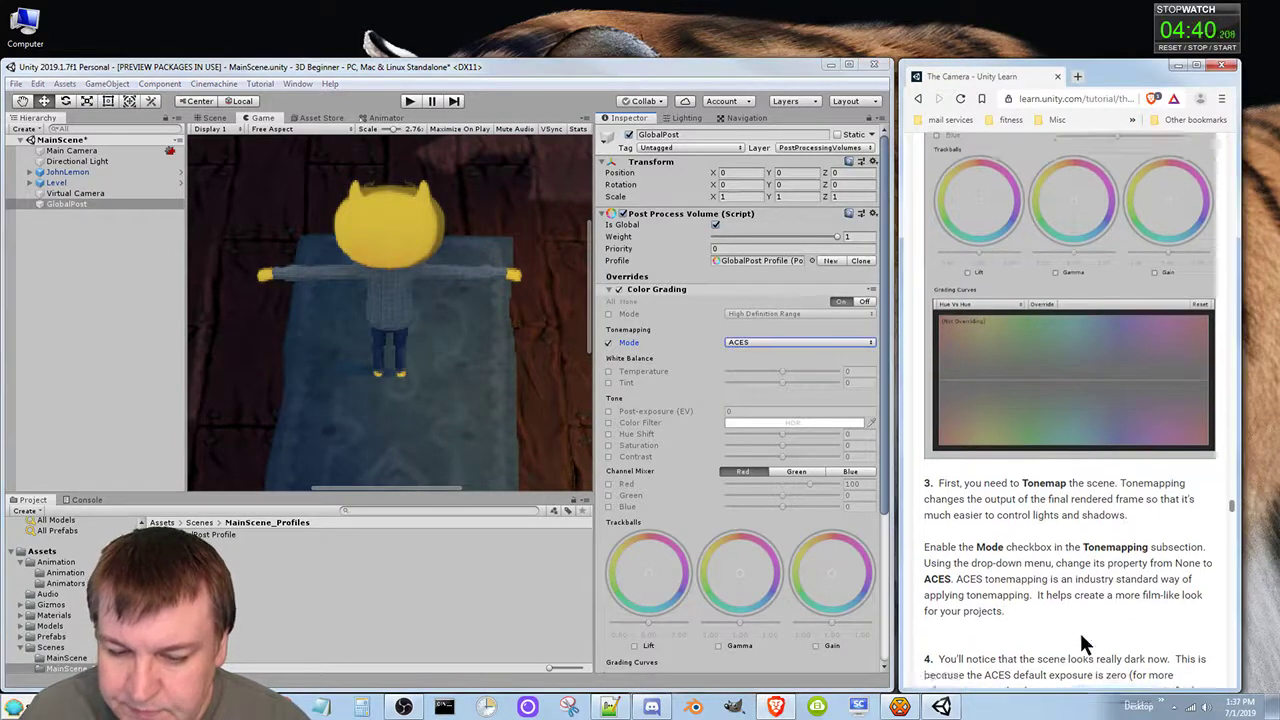
{"action": "scroll", "coordinate": [1079, 645], "scroll_direction": "down", "scroll_amount": 2}
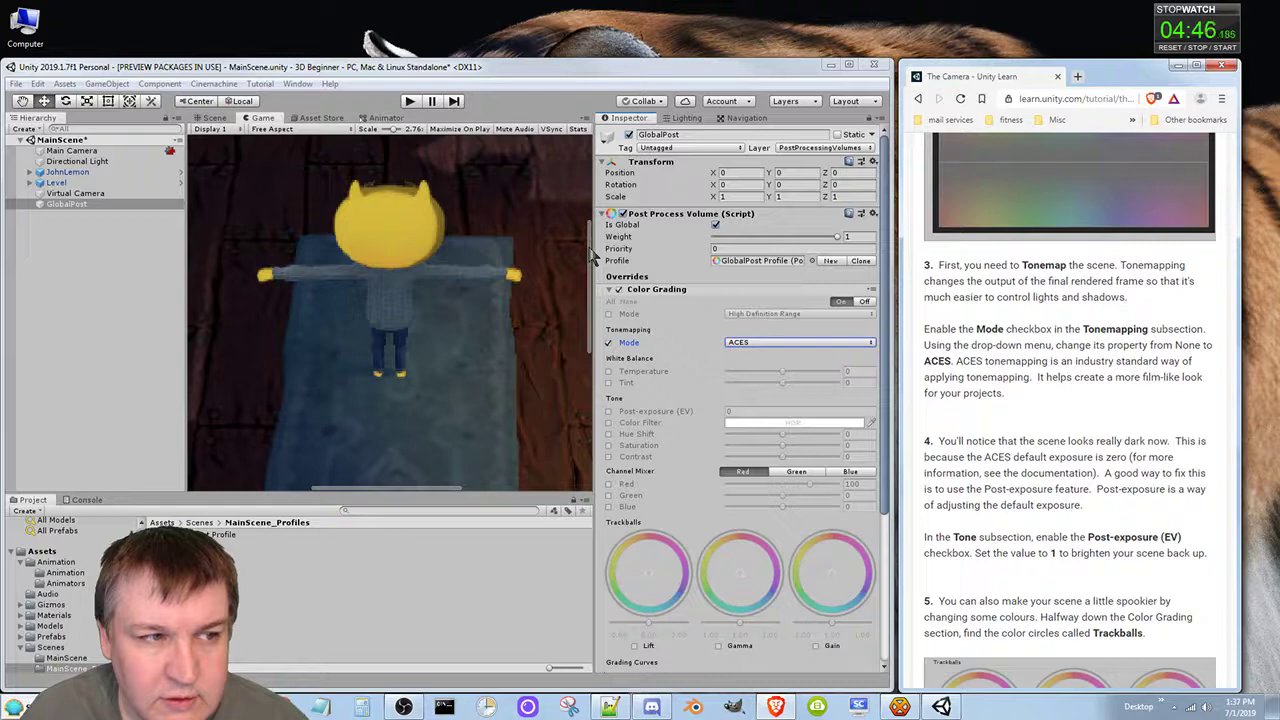
{"action": "left_click", "coordinate": [212, 118]}
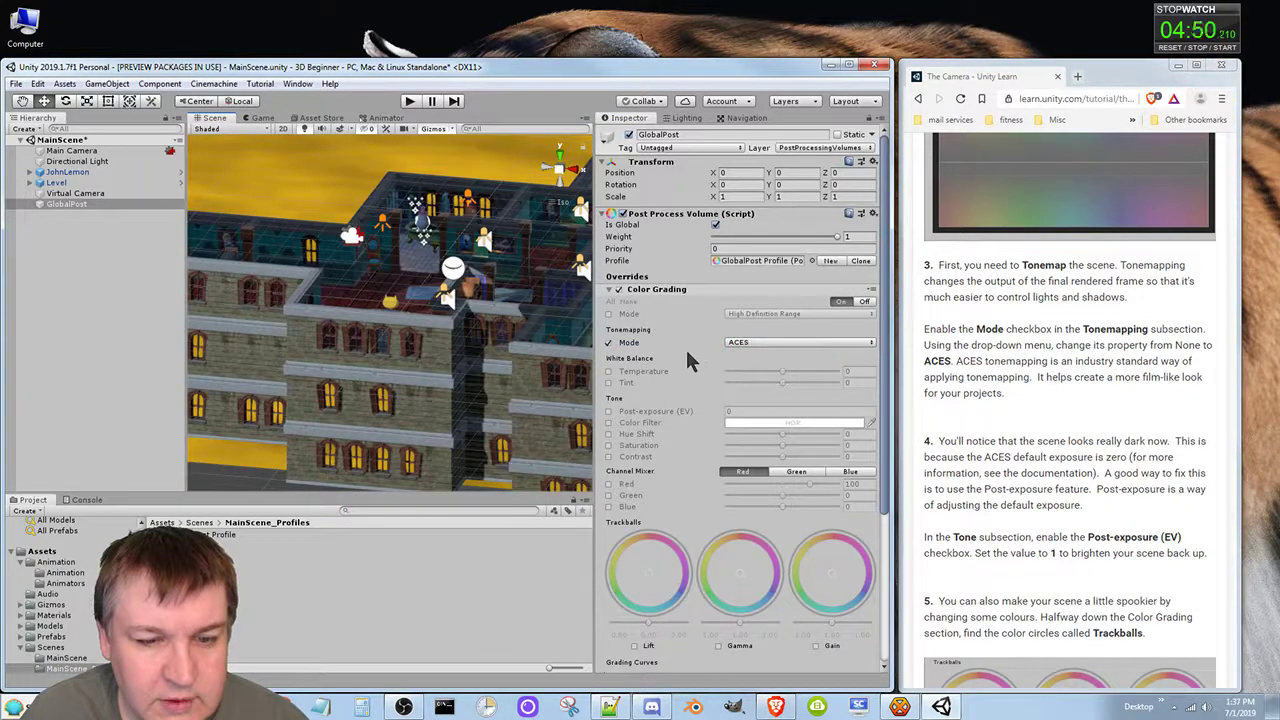
{"action": "left_click", "coordinate": [609, 343]}
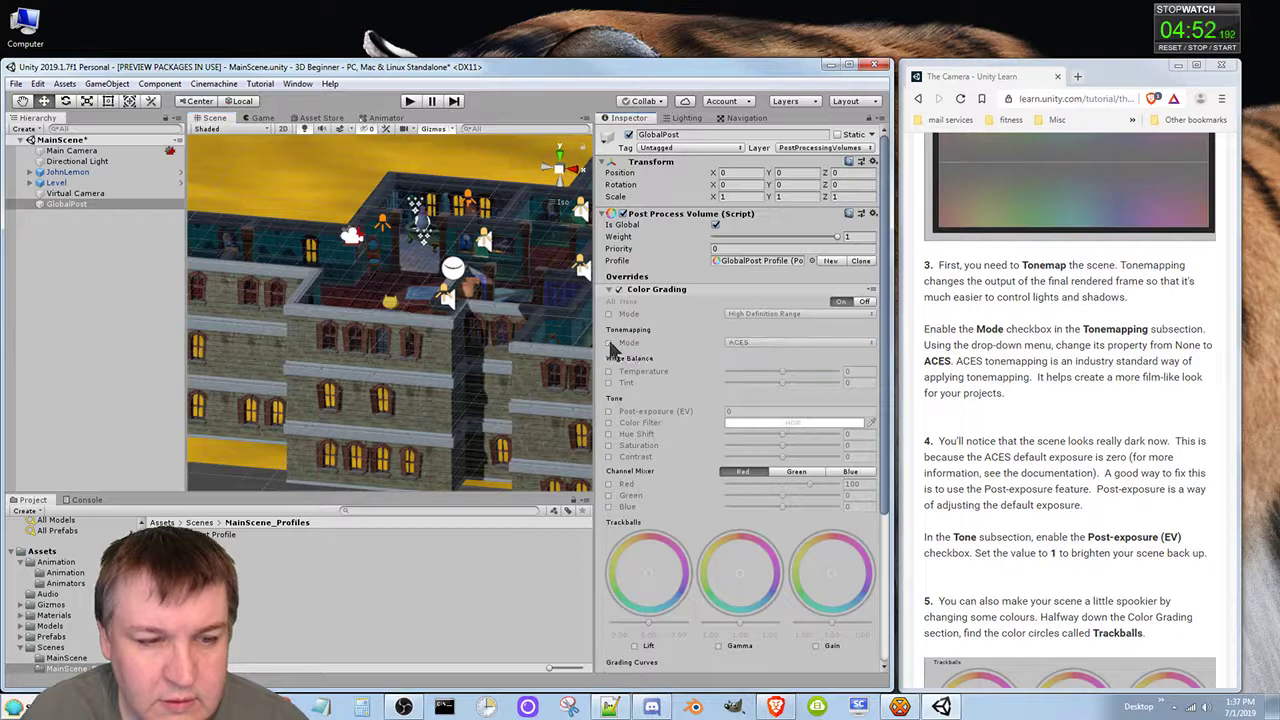
{"action": "left_click", "coordinate": [609, 343]}
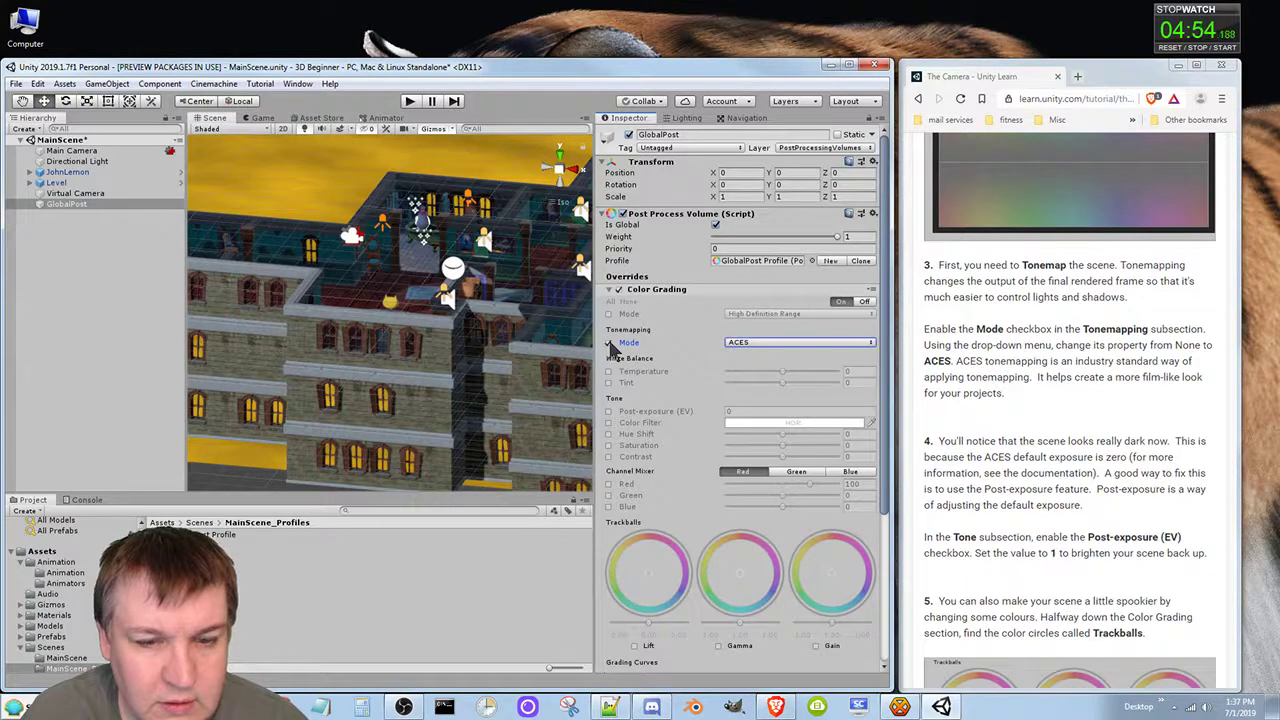
{"action": "left_click", "coordinate": [609, 343]}
{"action": "left_click", "coordinate": [609, 343]}
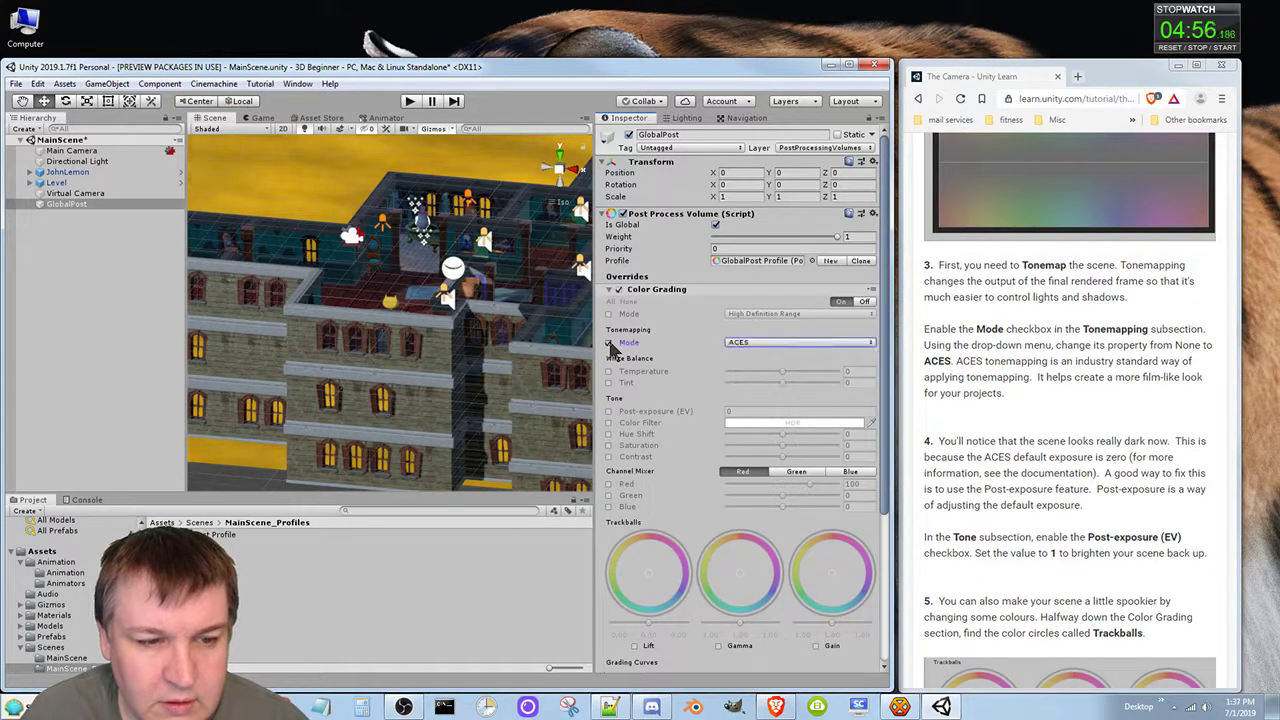
{"action": "left_click", "coordinate": [609, 343]}
{"action": "left_click", "coordinate": [609, 343]}
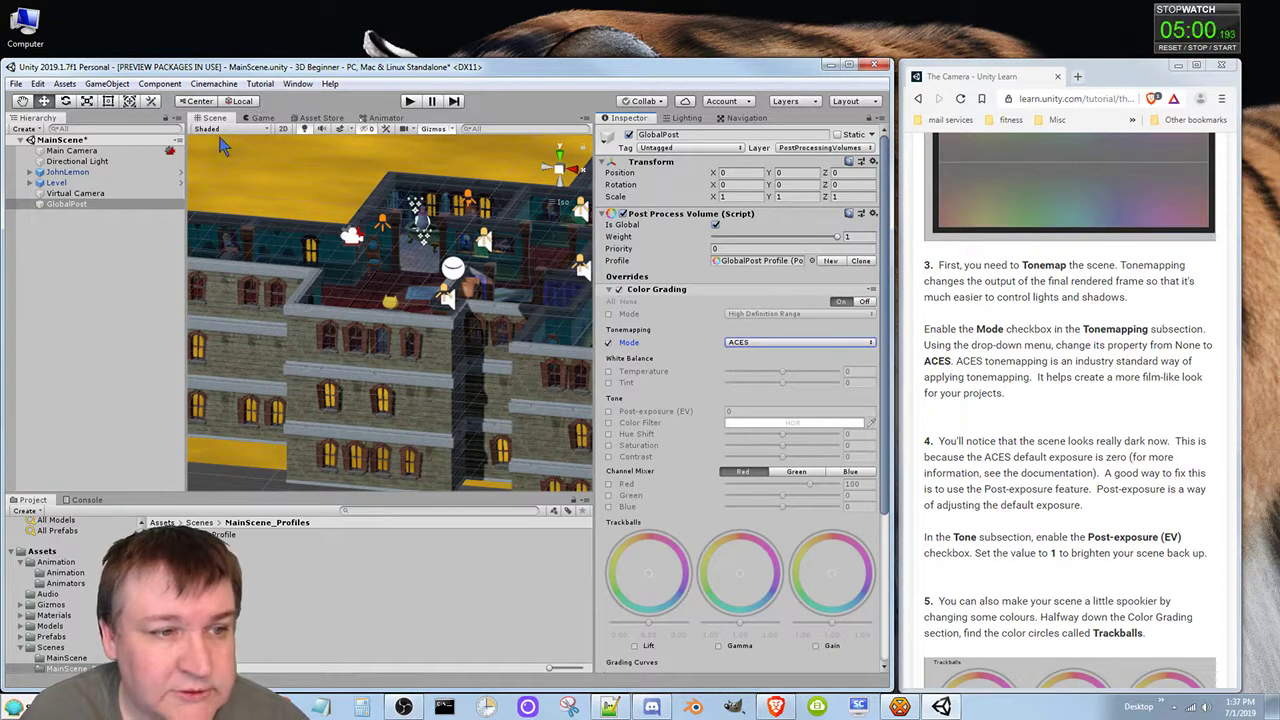
Return to the Game view and toggle the Tonemapping Mode override off and on to compare the lighting
{"action": "left_click", "coordinate": [264, 118]}
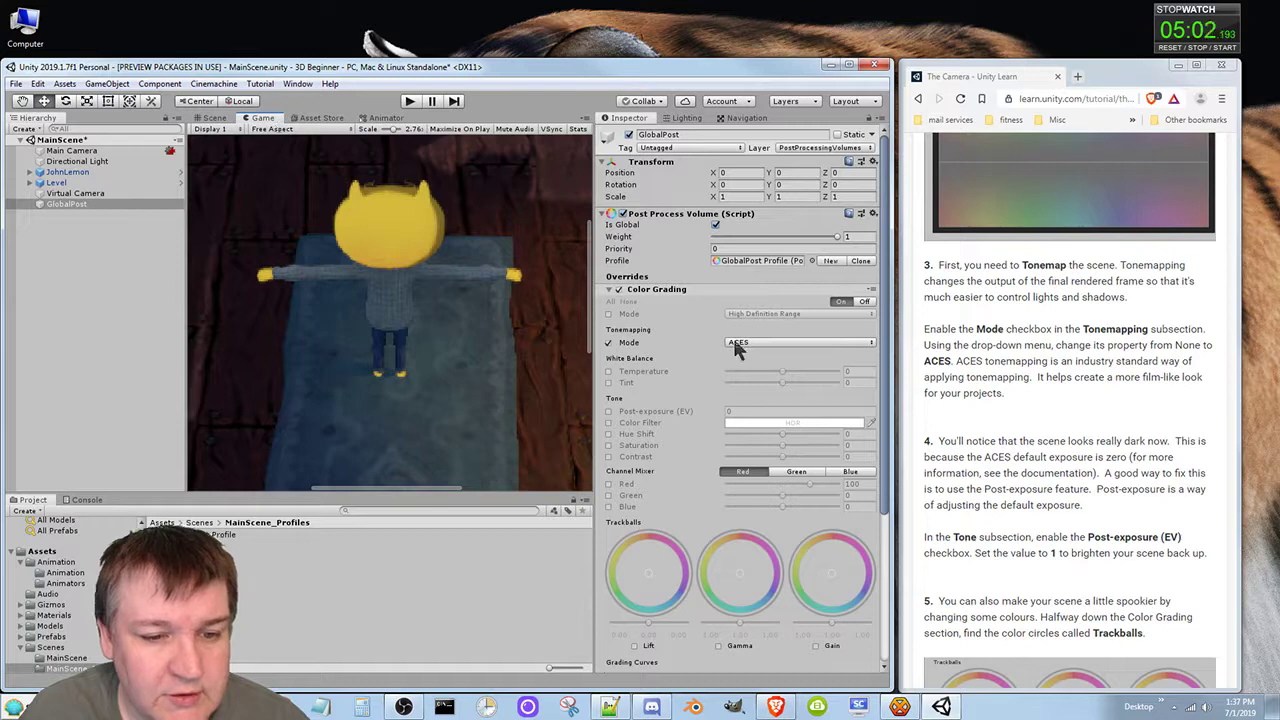
{"action": "left_click", "coordinate": [609, 344]}
{"action": "left_click", "coordinate": [609, 344]}
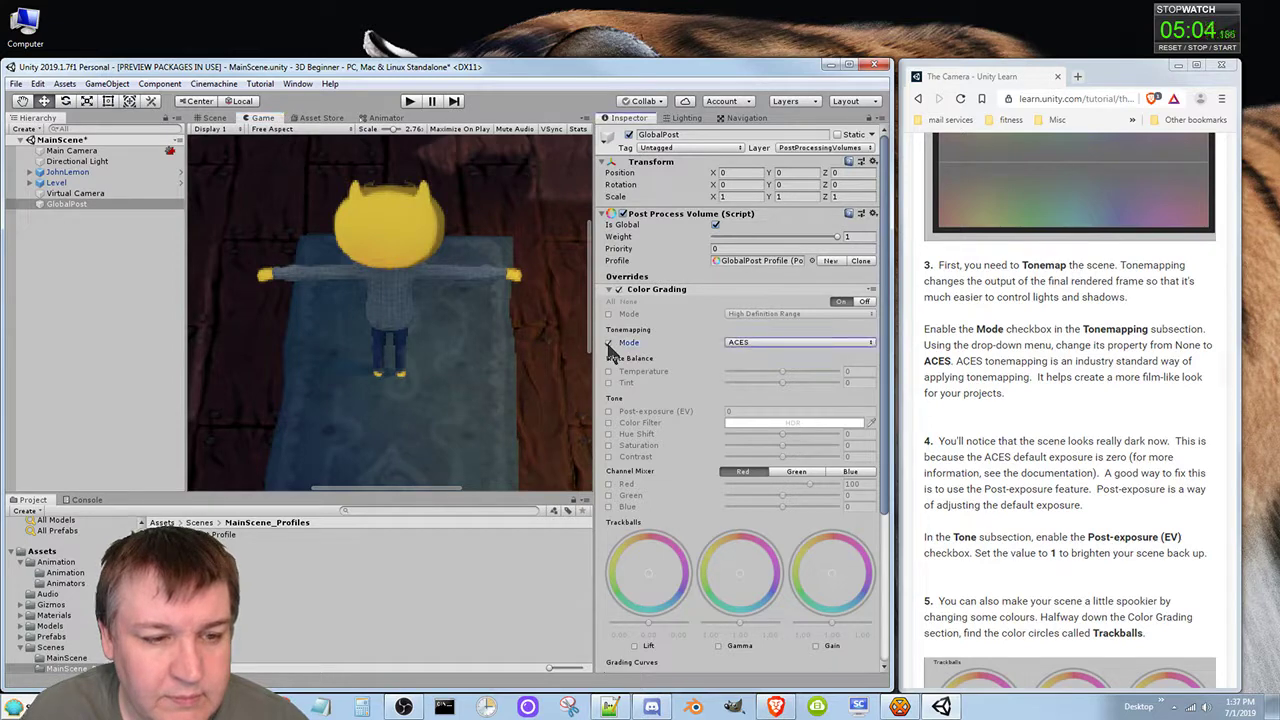
{"action": "left_click", "coordinate": [609, 344]}
{"action": "left_click", "coordinate": [609, 344]}
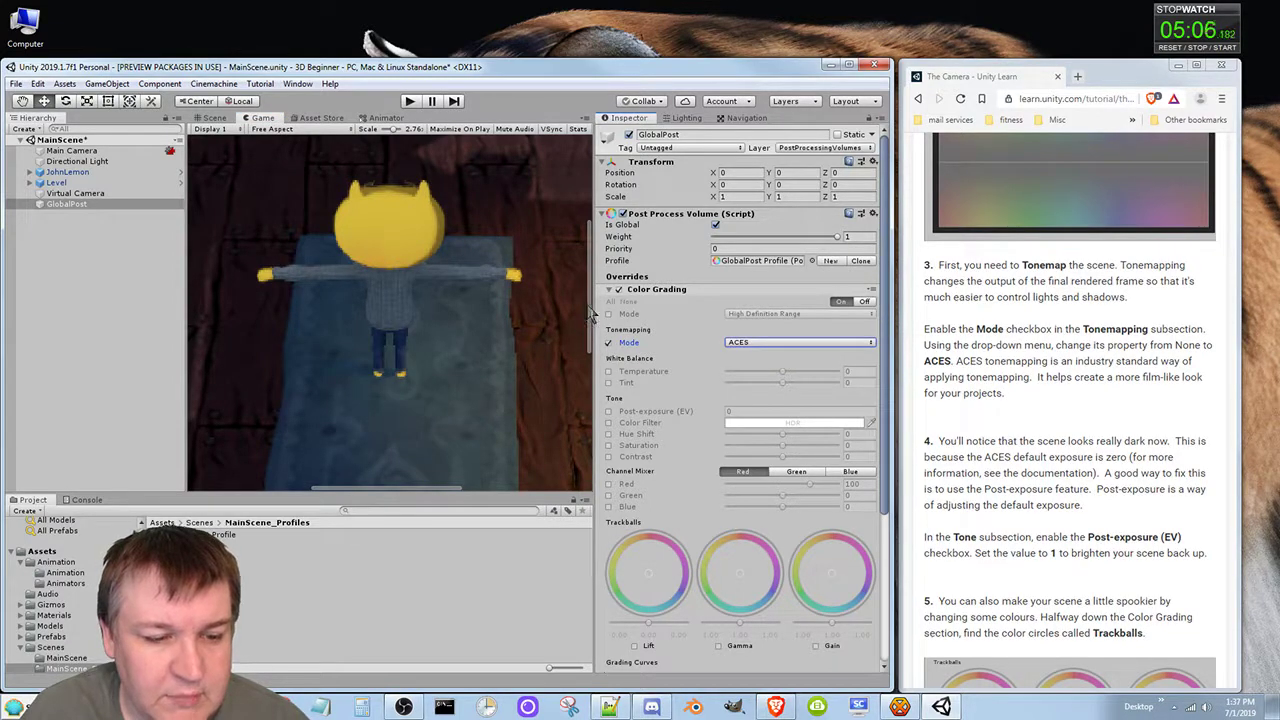
Zoom the Game view out to 1x scale and compare the wider shot with the Tonemapping Mode override off and on
{"action": "scroll", "coordinate": [560, 350], "scroll_direction": "up", "scroll_amount": 2}
{"action": "scroll", "coordinate": [560, 350], "scroll_direction": "down", "scroll_amount": 5}
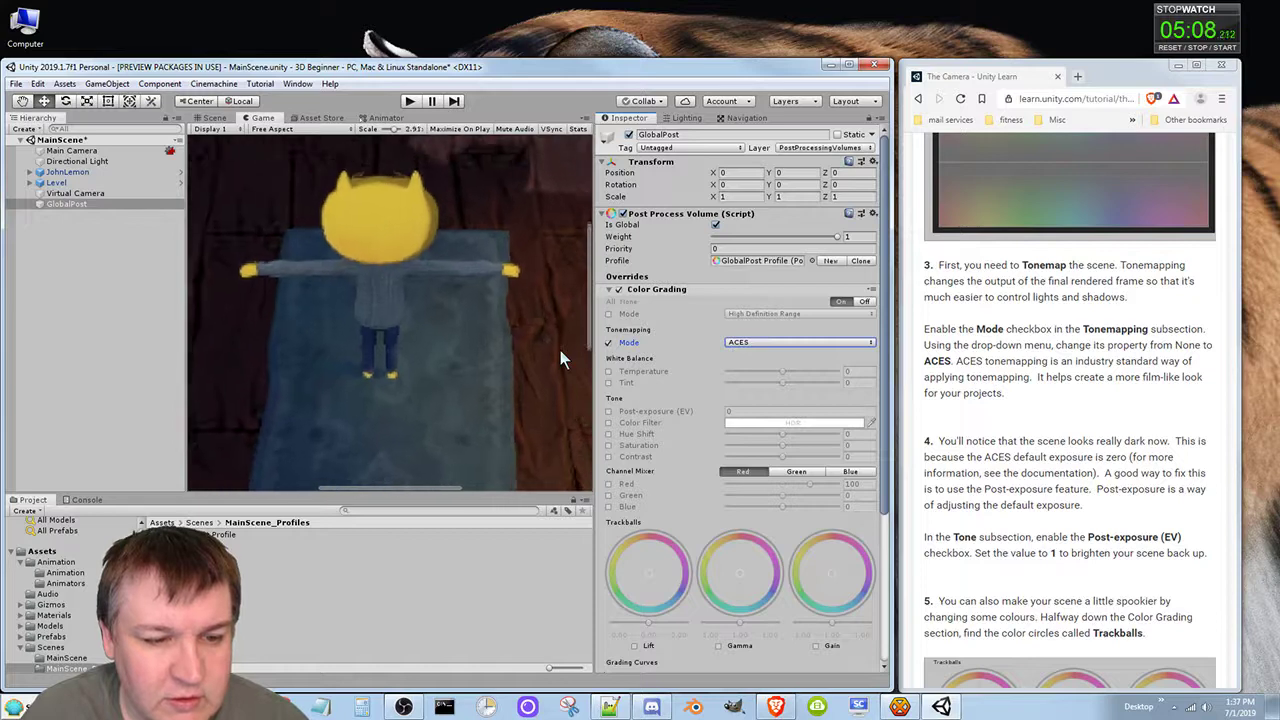
{"action": "scroll", "coordinate": [555, 356], "scroll_direction": "down", "scroll_amount": 3}
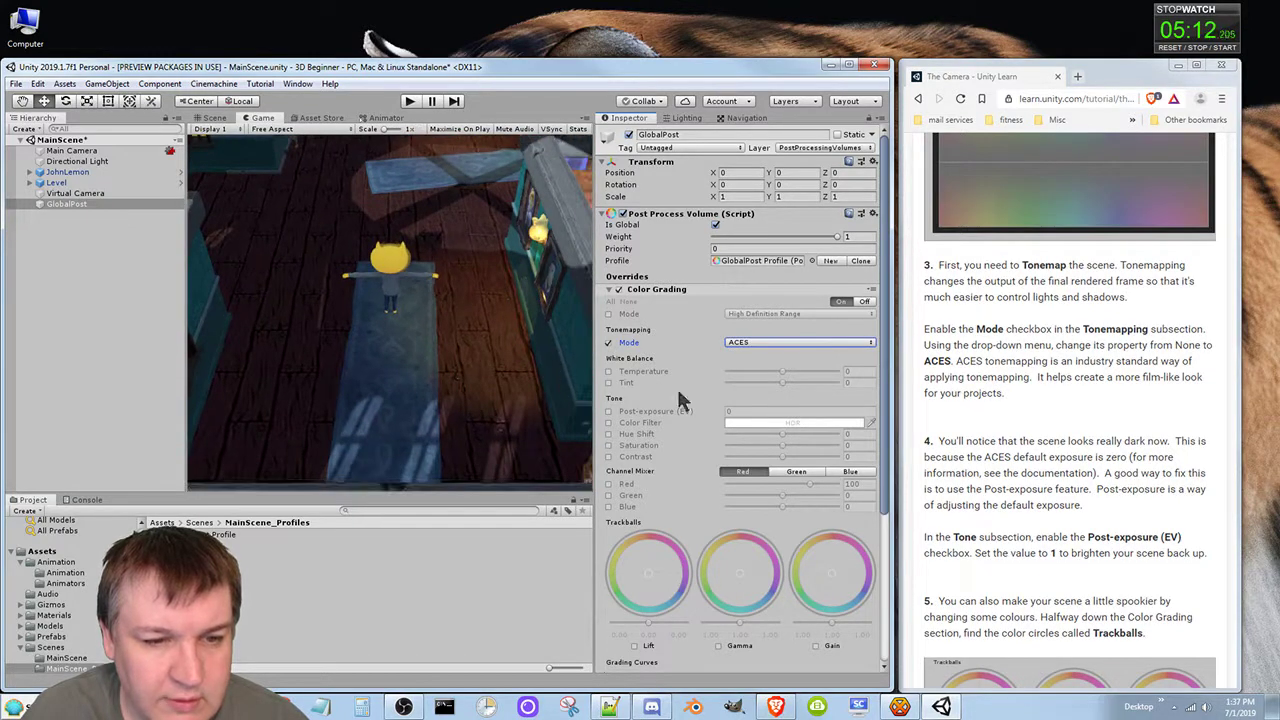
{"action": "left_click", "coordinate": [609, 343]}
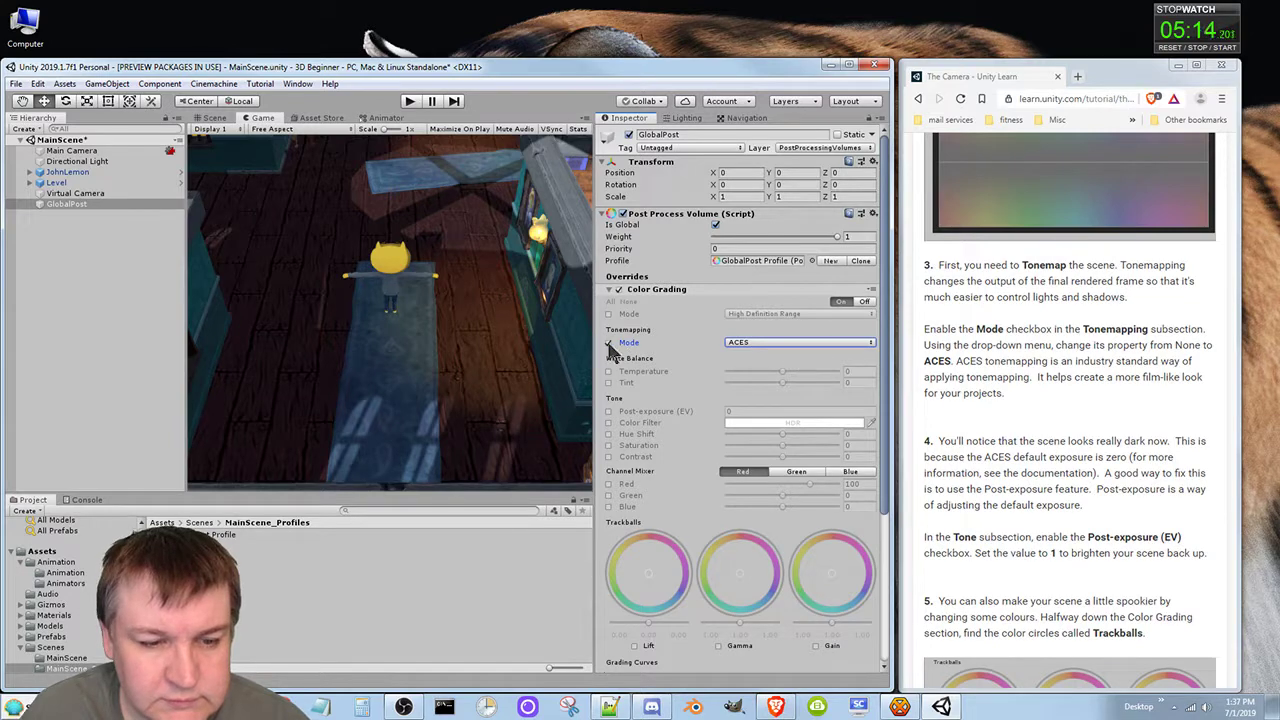
{"action": "left_click", "coordinate": [609, 343]}
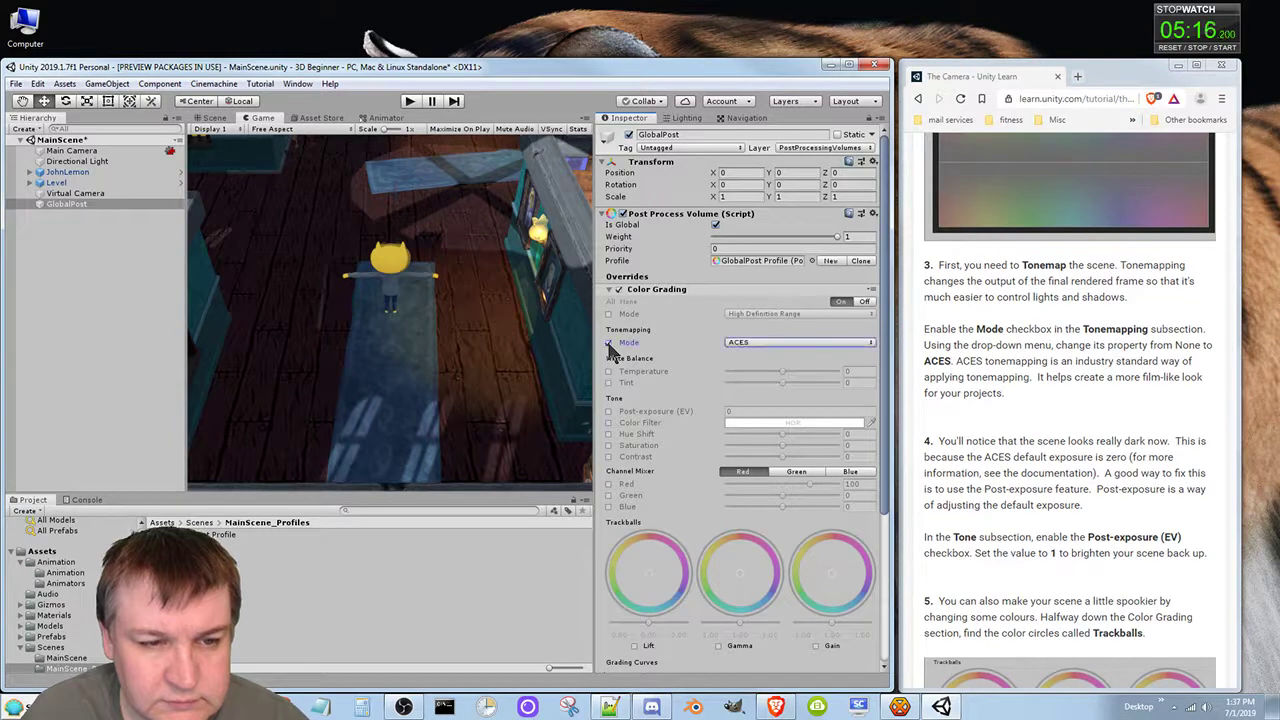
Try the Neutral tonemapping mode for comparison and set the mode back to ACES
{"action": "left_click", "coordinate": [809, 341]}
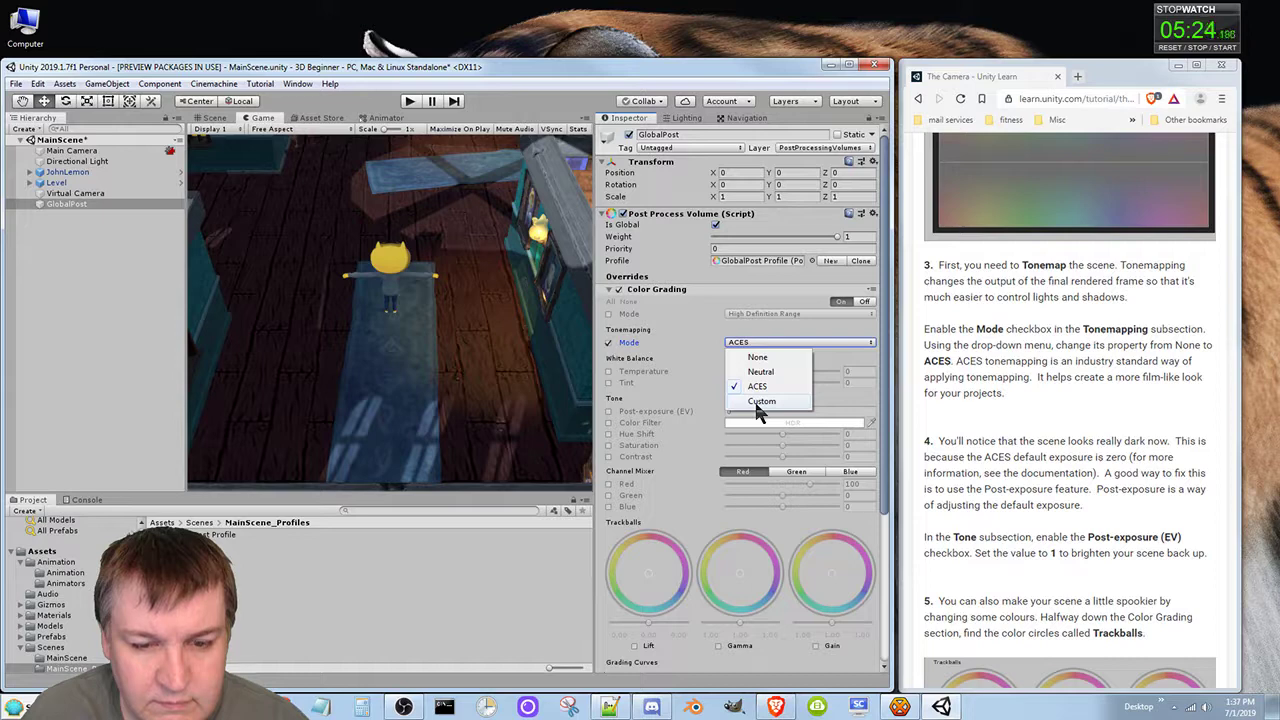
{"action": "left_click", "coordinate": [760, 371]}
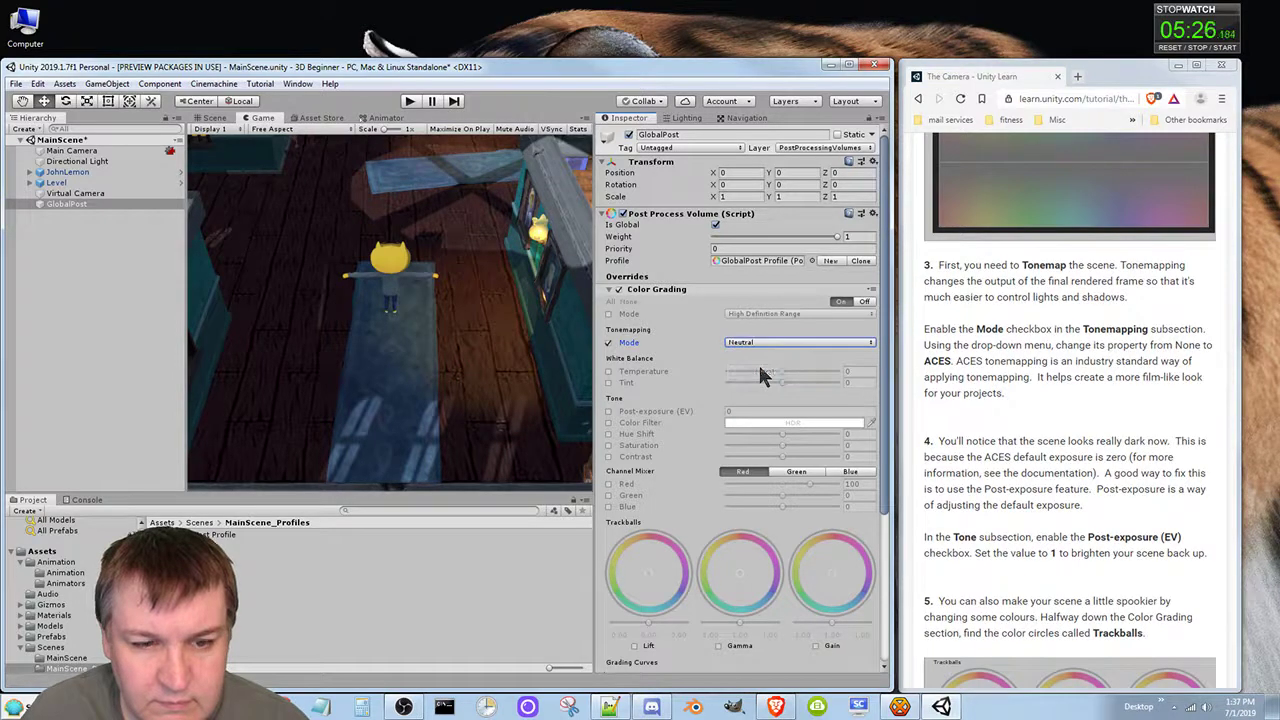
{"action": "left_click", "coordinate": [758, 343]}
{"action": "left_click", "coordinate": [766, 369]}
{"action": "left_click", "coordinate": [766, 343]}
{"action": "left_click", "coordinate": [762, 386]}
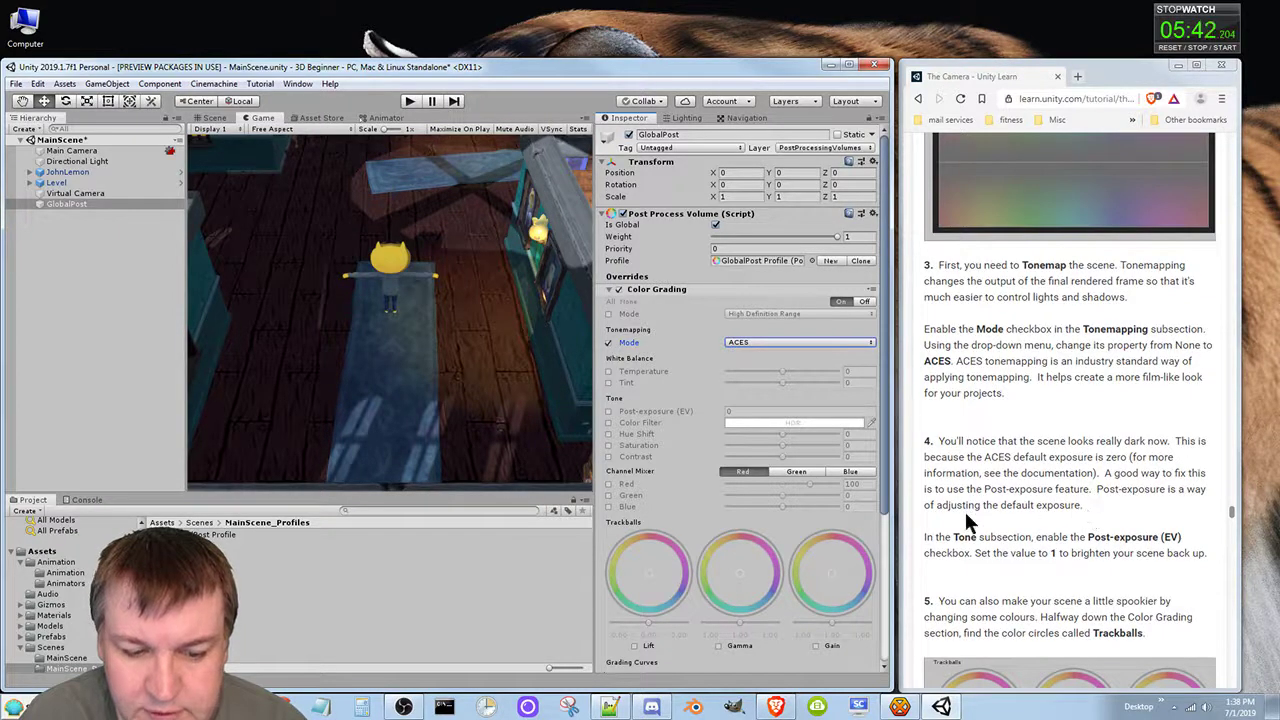
Open a new Brave browser window, widen it across the desktop and align it near the desktop's upper edge
{"action": "left_click_drag", "start_coordinate": [886, 460], "coordinate": [914, 389]}
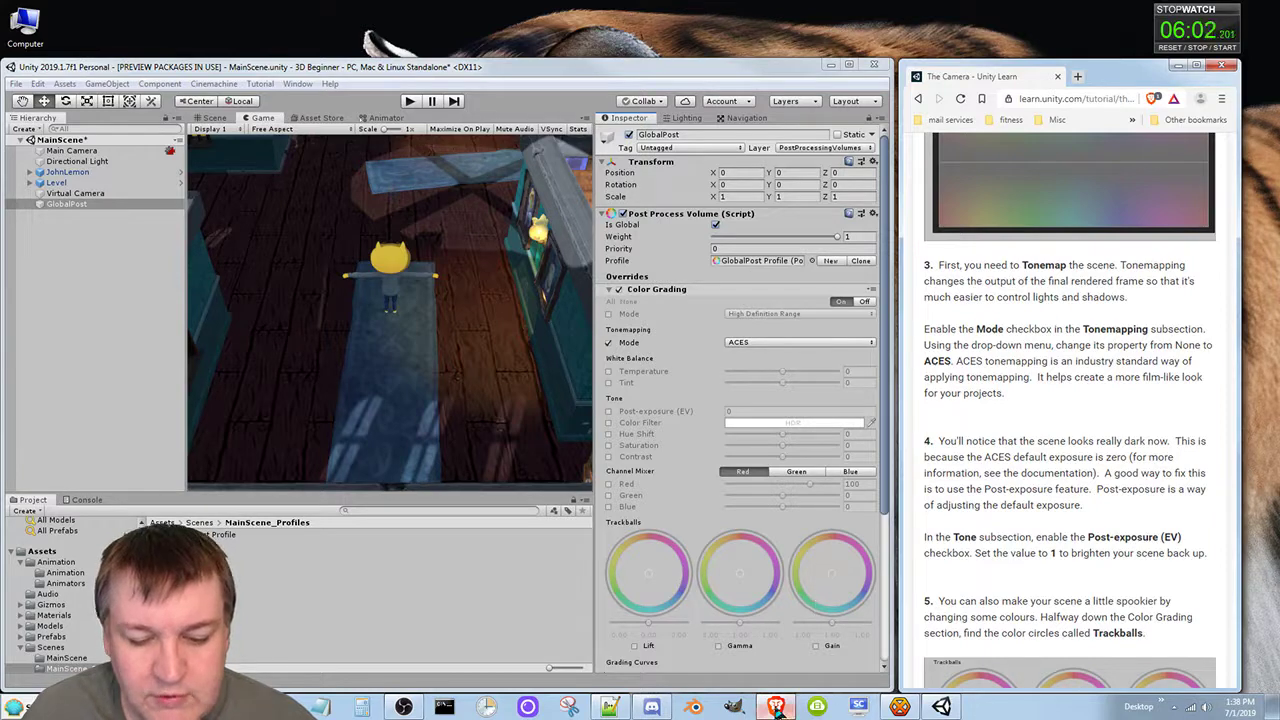
{"action": "mouse_move", "coordinate": [778, 708]}
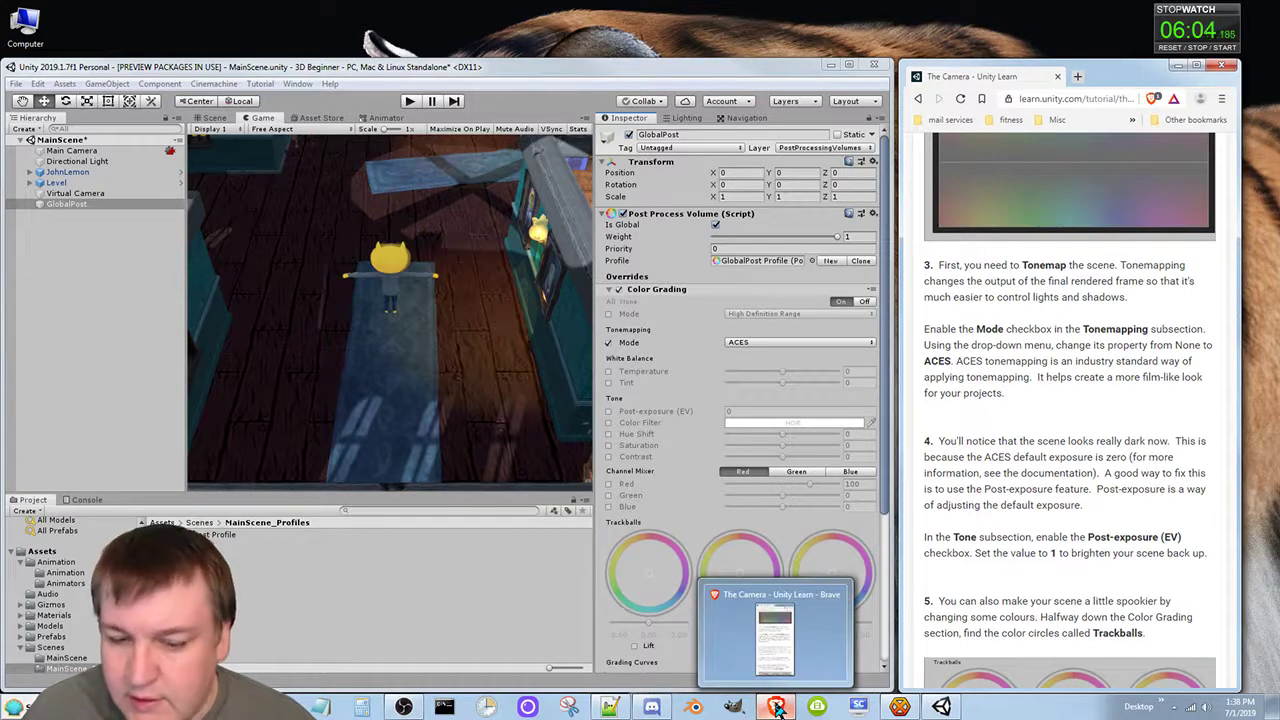
{"action": "right_click", "coordinate": [778, 708]}
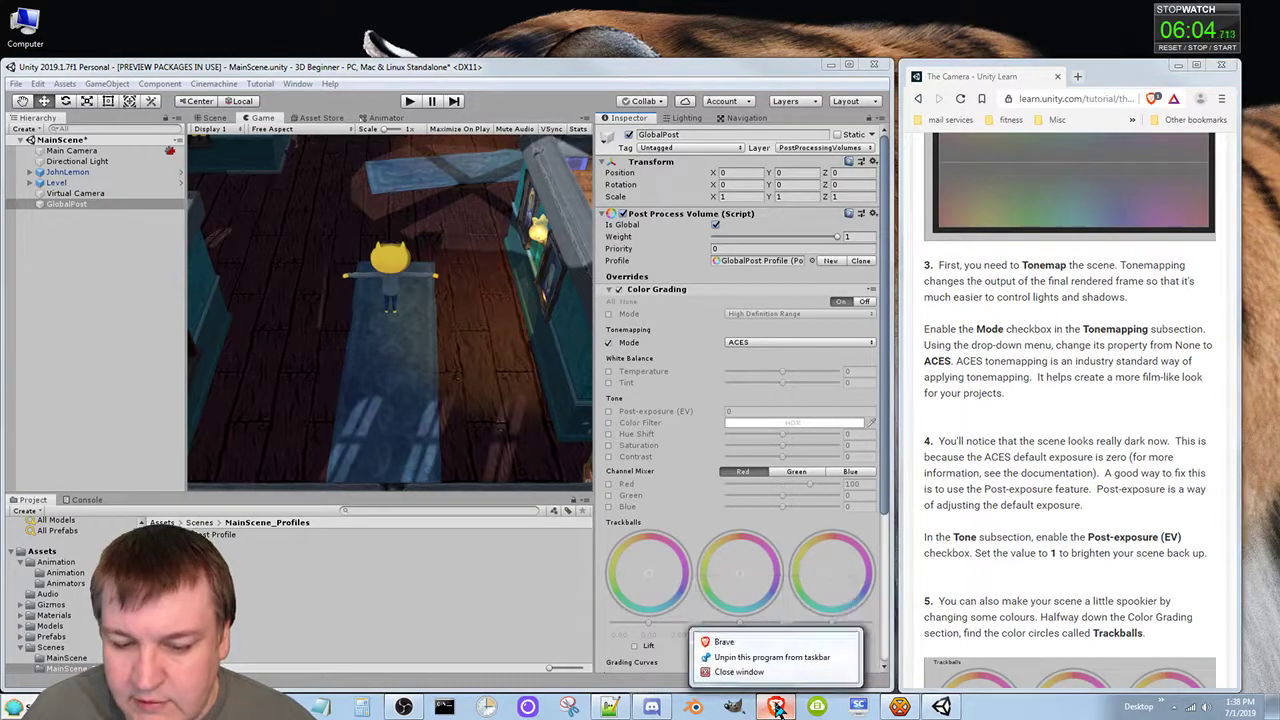
{"action": "left_click", "coordinate": [754, 640]}
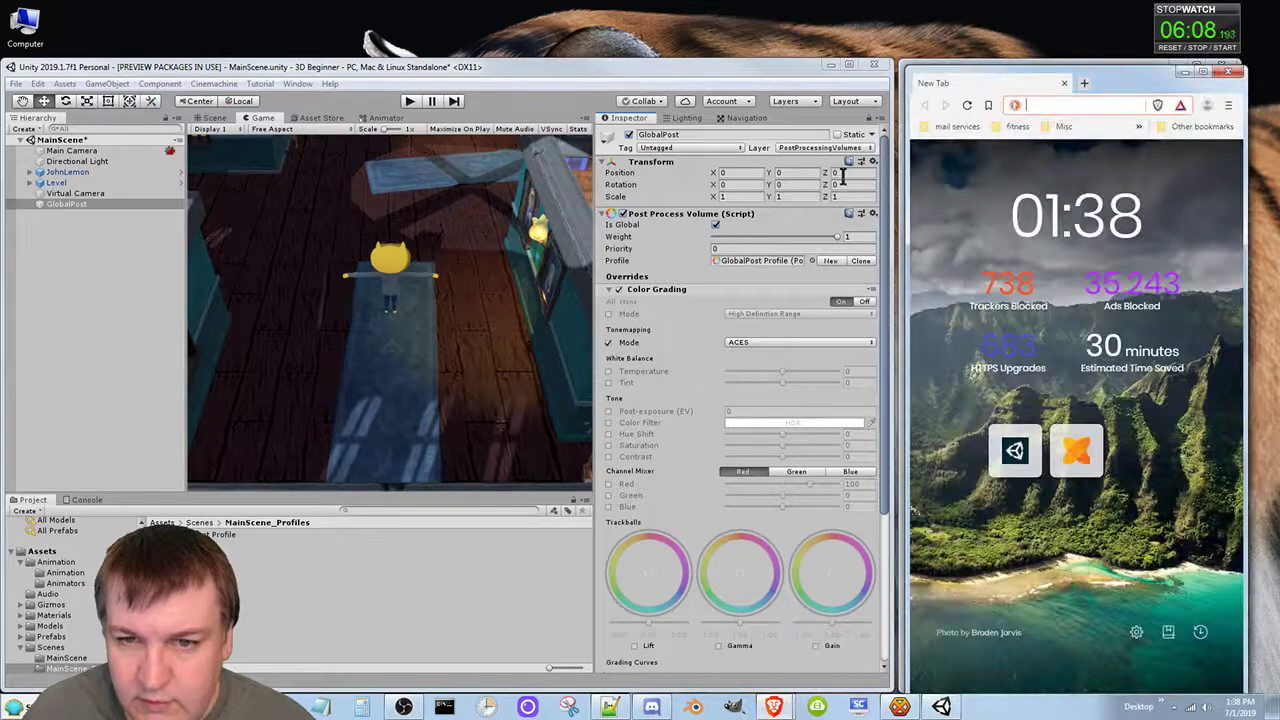
{"action": "left_click_drag", "start_coordinate": [907, 156], "coordinate": [1, 240]}
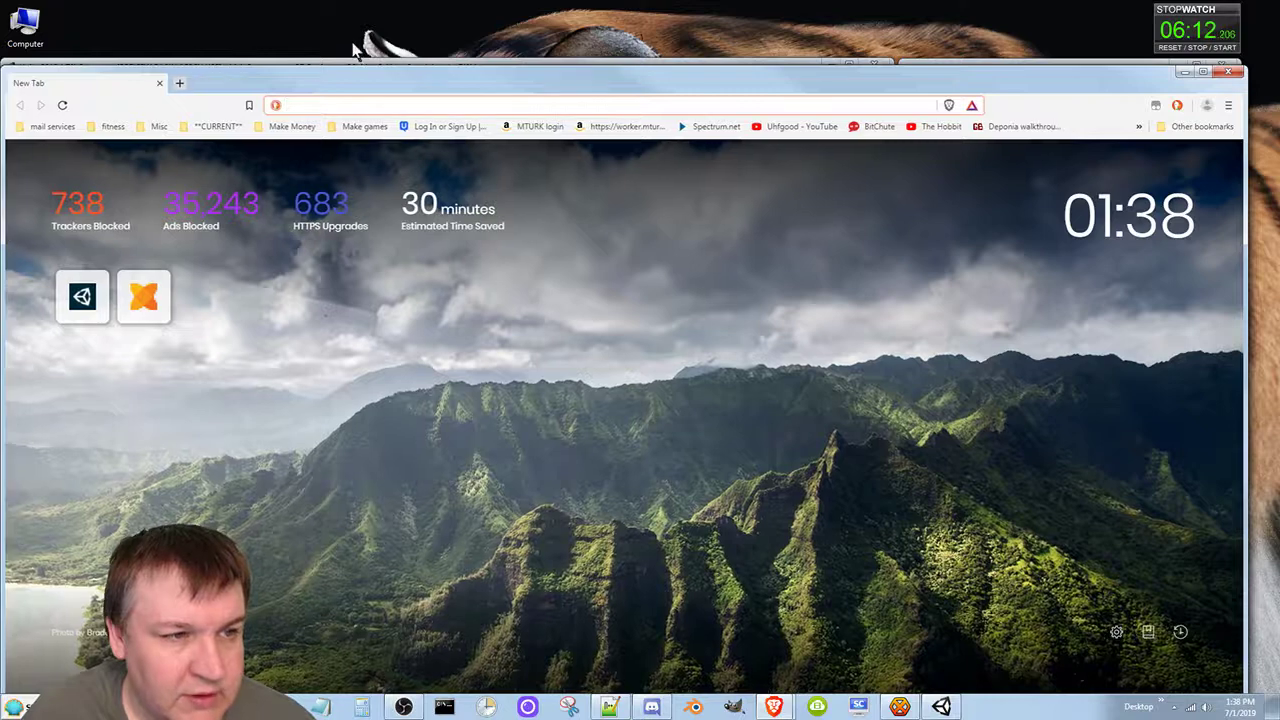
{"action": "left_click_drag", "start_coordinate": [347, 78], "coordinate": [348, 69]}
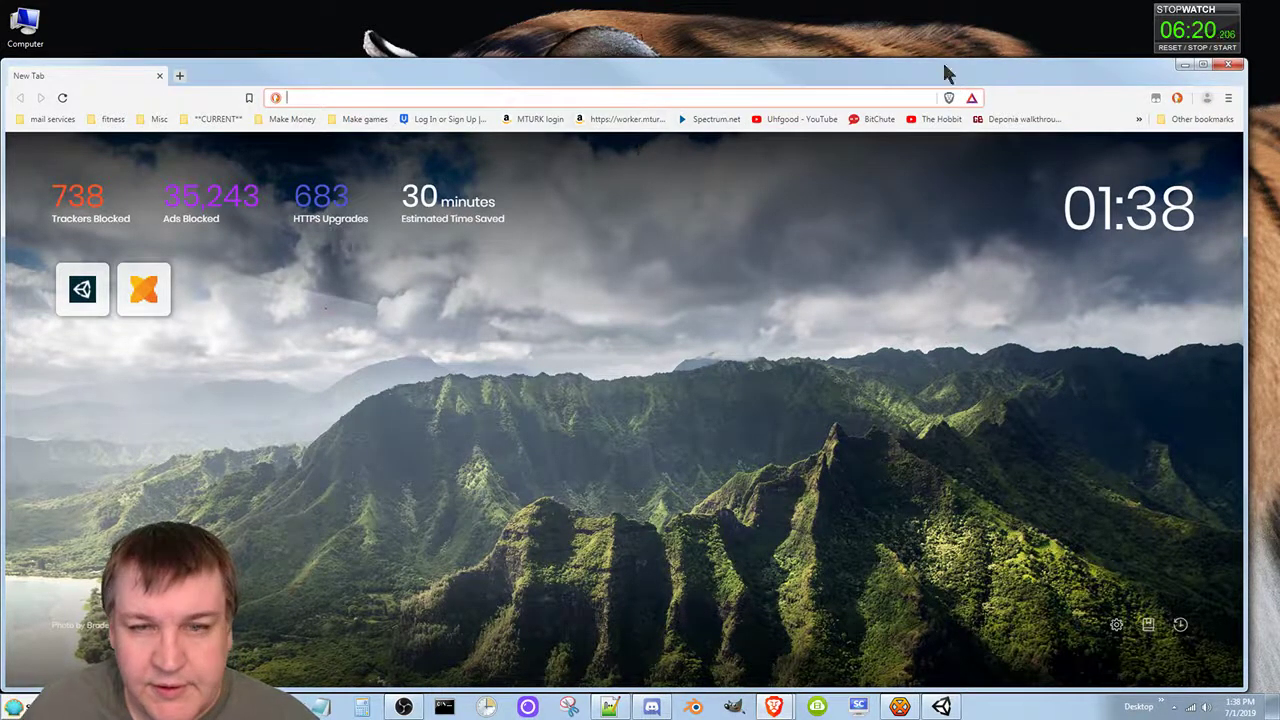
Search the web for "john lemon's haunted jaunt tonemapping ACES no change"
{"action": "type", "text": "t"}
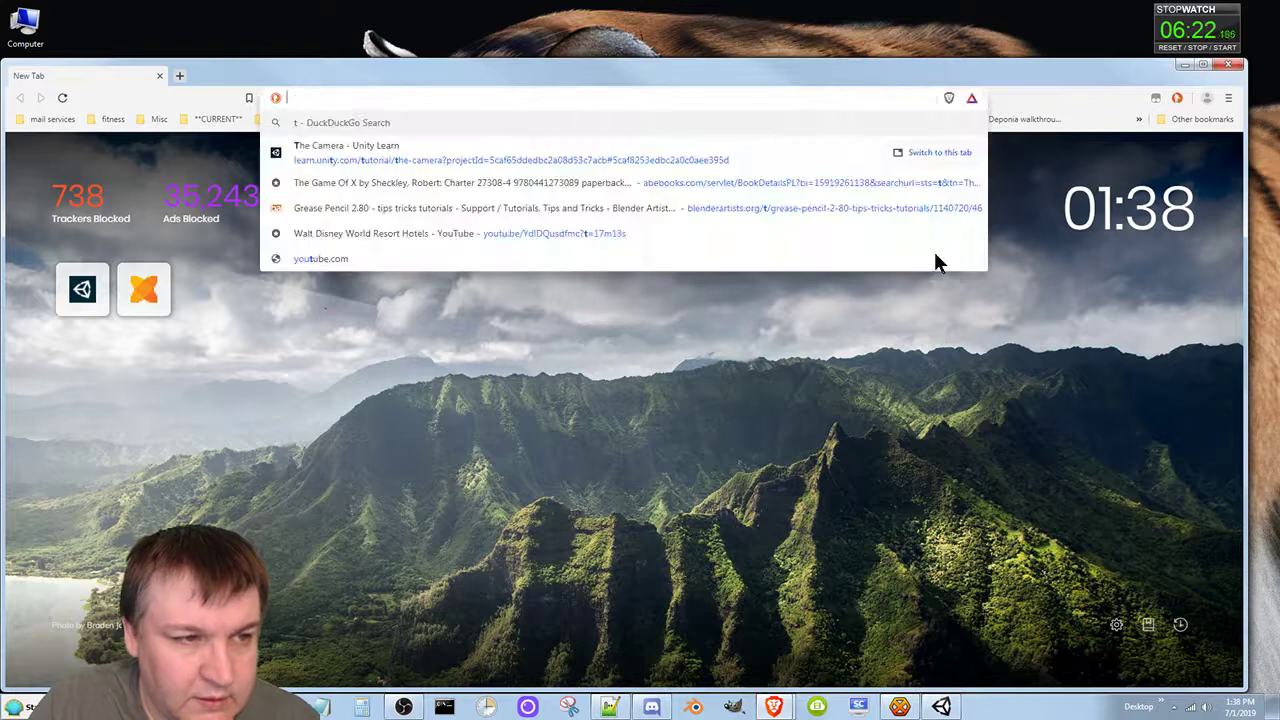
{"action": "key", "text": "BackSpace"}
{"action": "type", "text": "john lemon"}
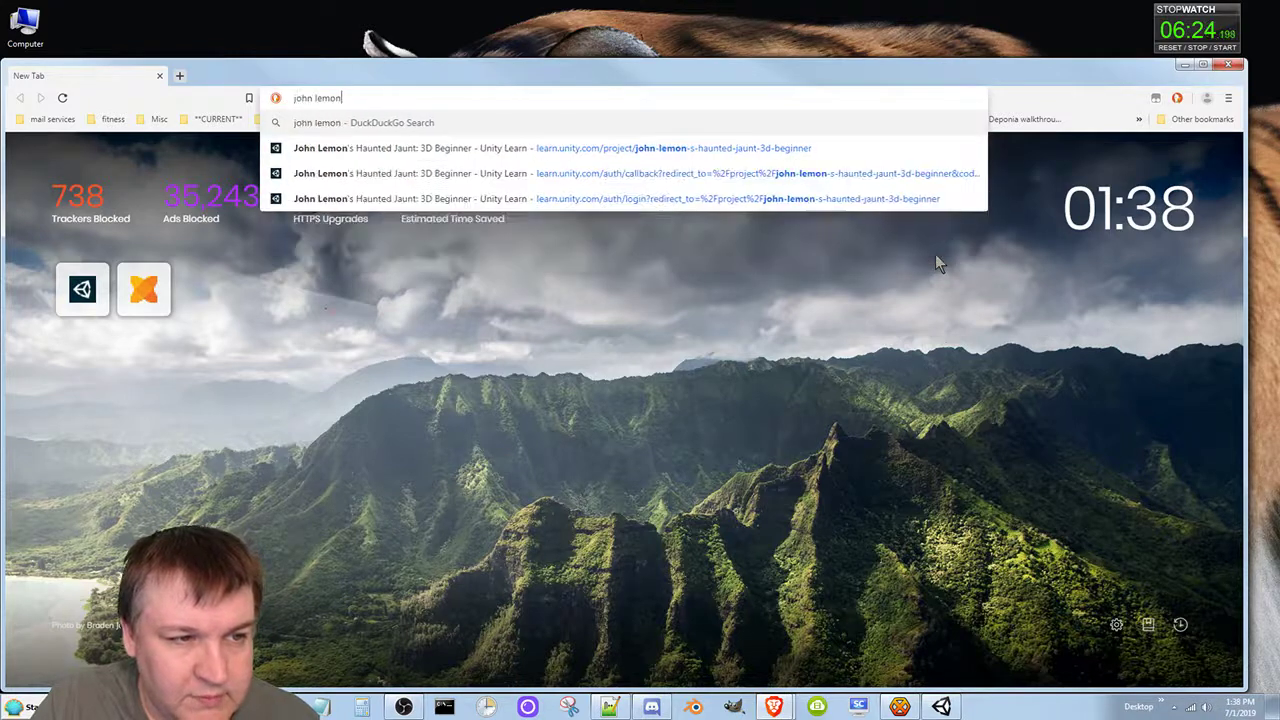
{"action": "type", "text": "'"}
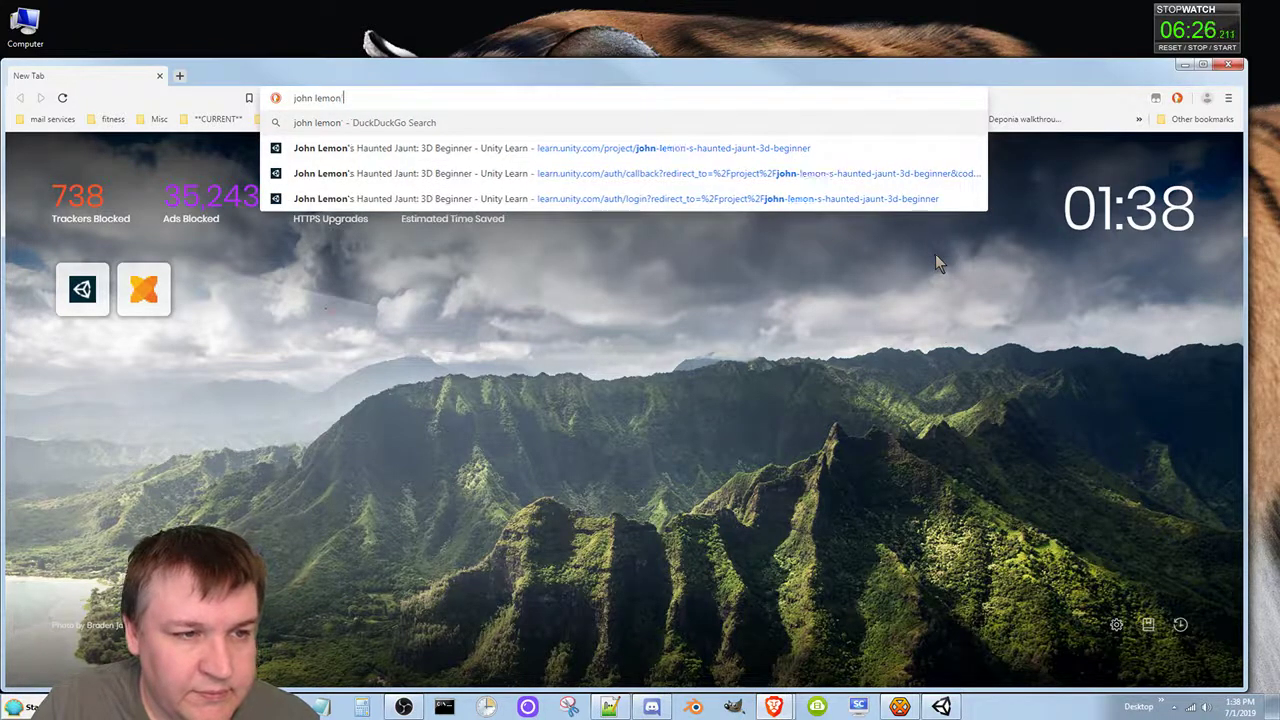
{"action": "type", "text": "s hua"}
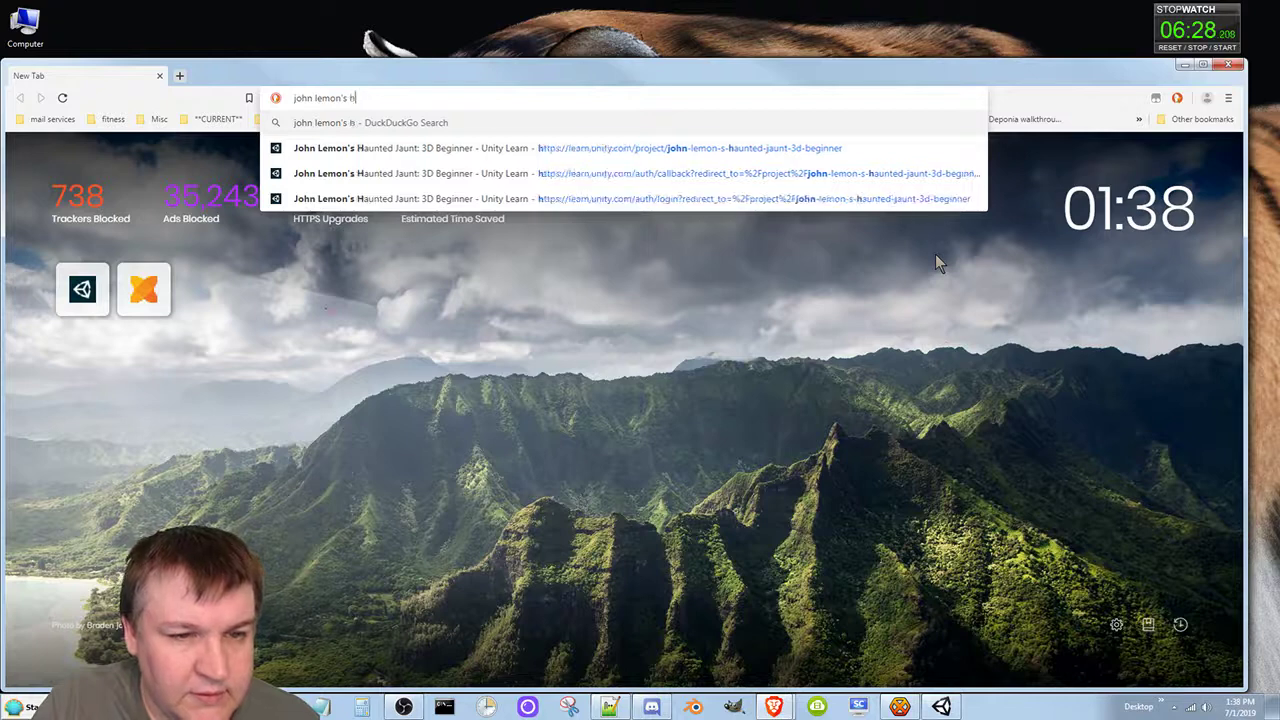
{"action": "key", "text": "BackSpace"}
{"action": "key", "text": "BackSpace"}
{"action": "type", "text": "a"}
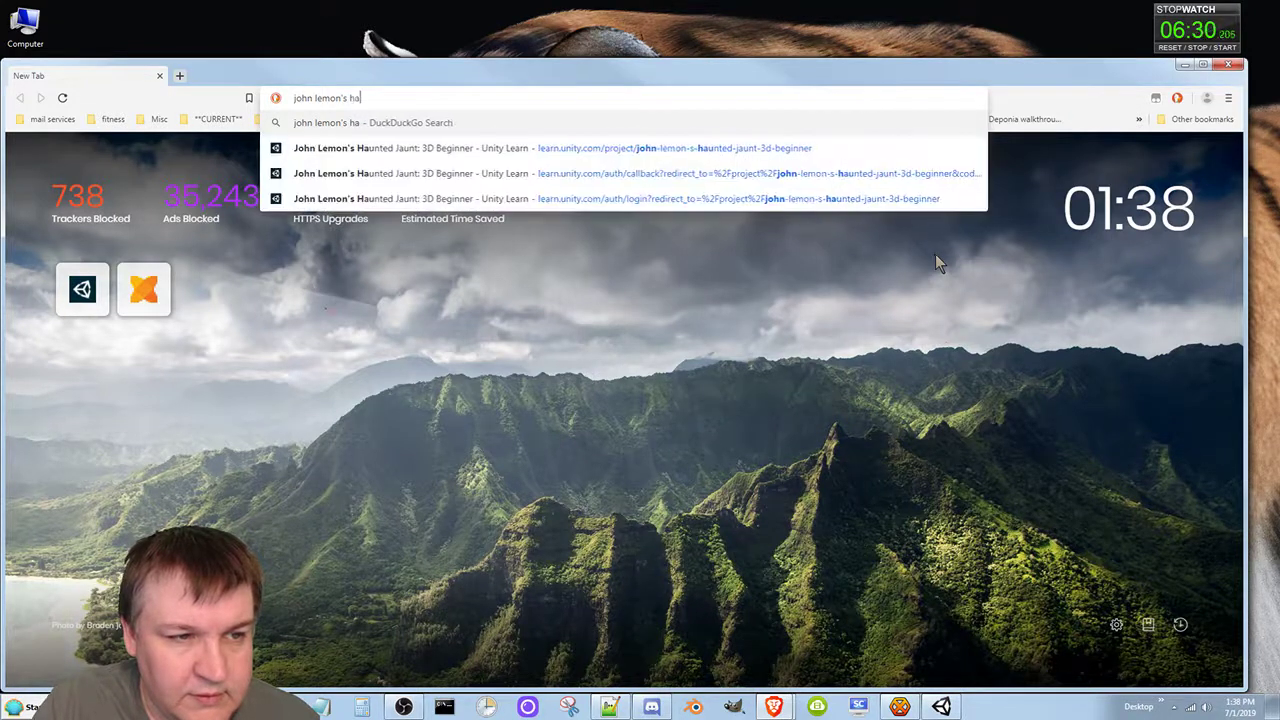
{"action": "type", "text": "unted jaunt"}
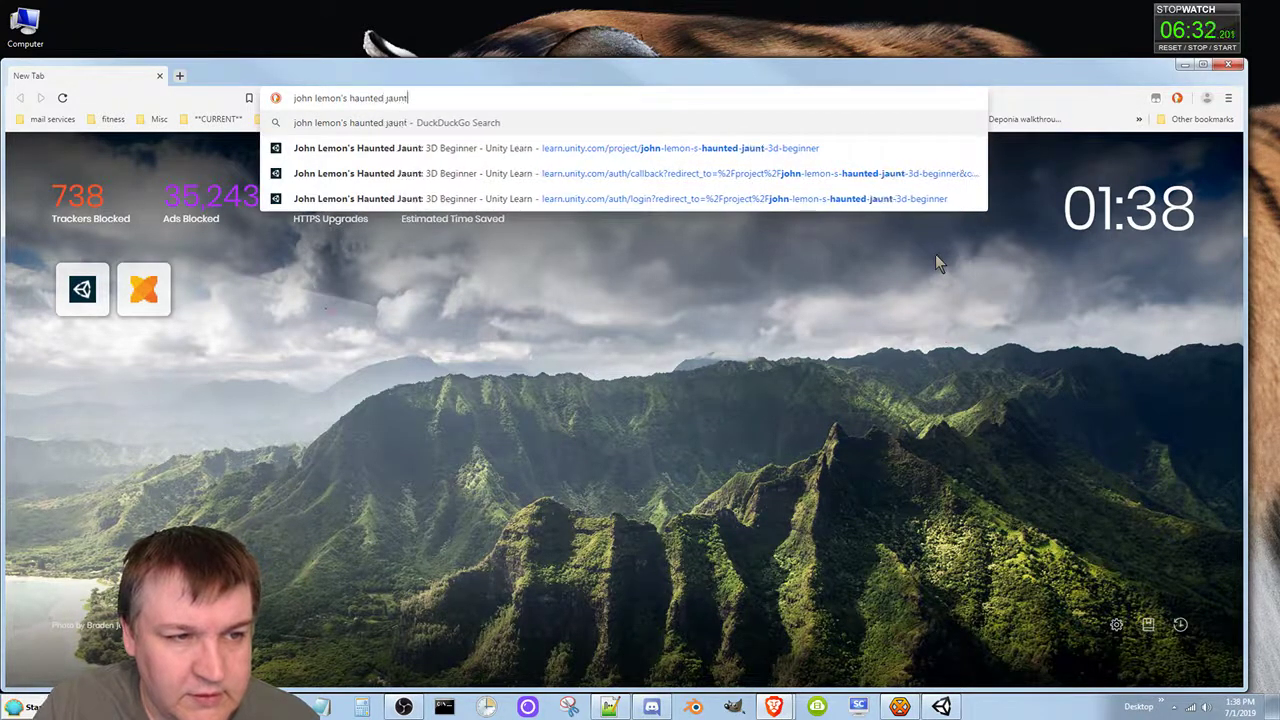
{"action": "type", "text": " tonemap"}
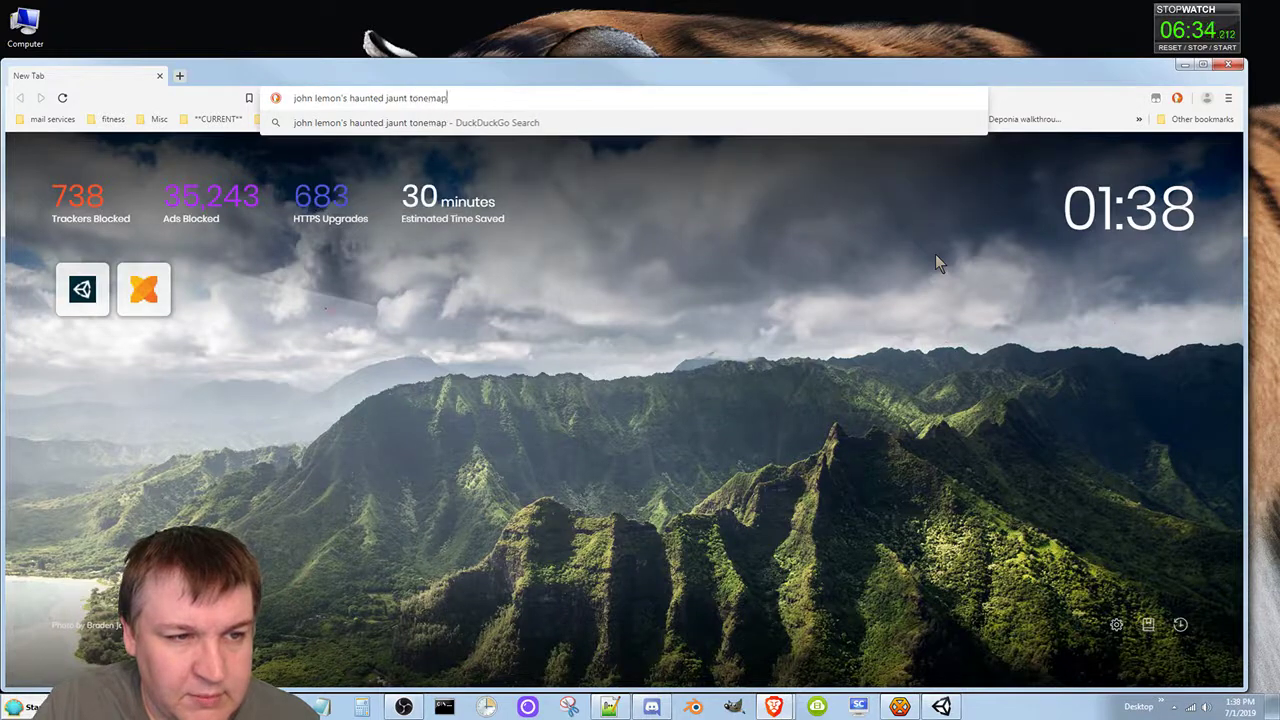
{"action": "type", "text": "ping ACES"}
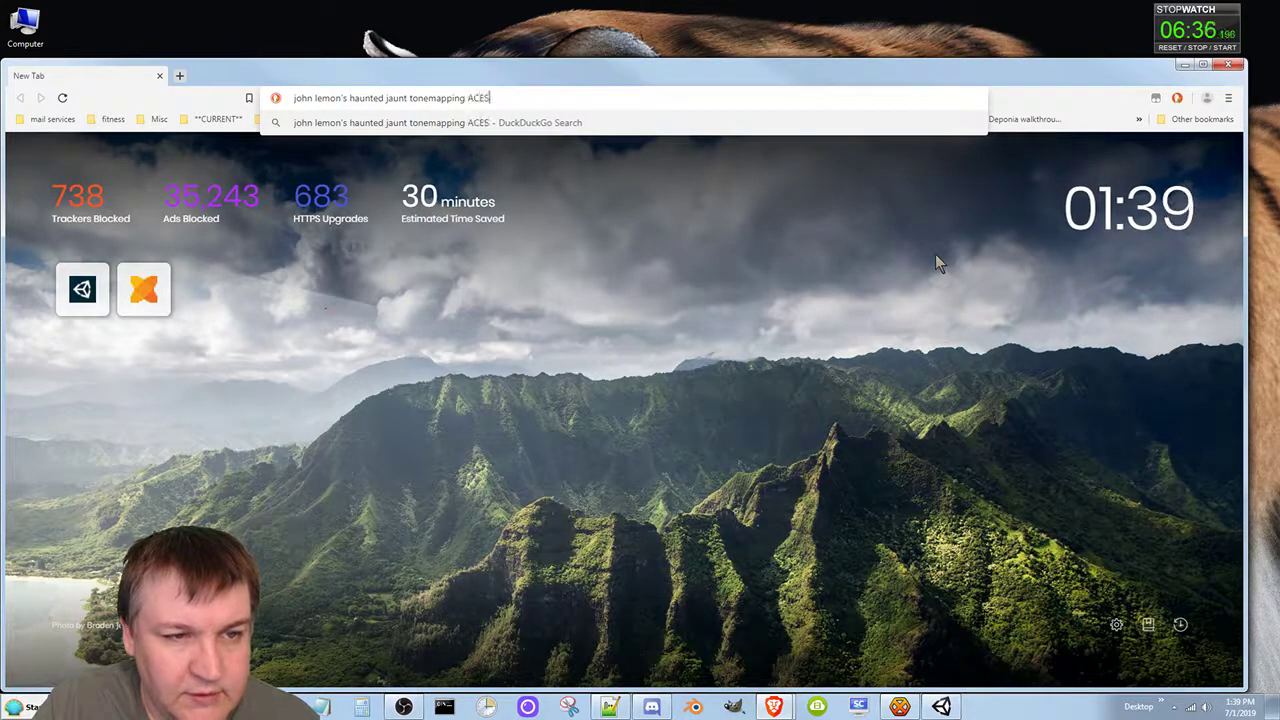
{"action": "type", "text": " no change"}
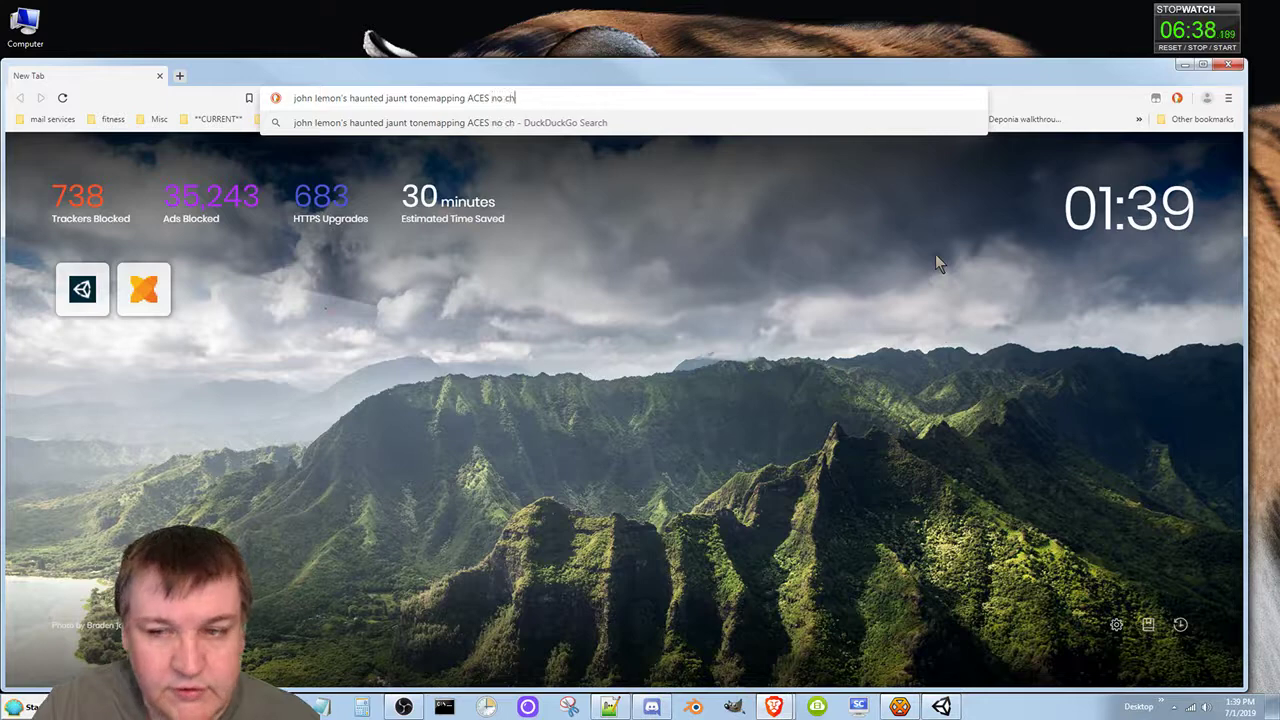
{"action": "key", "text": "Return"}
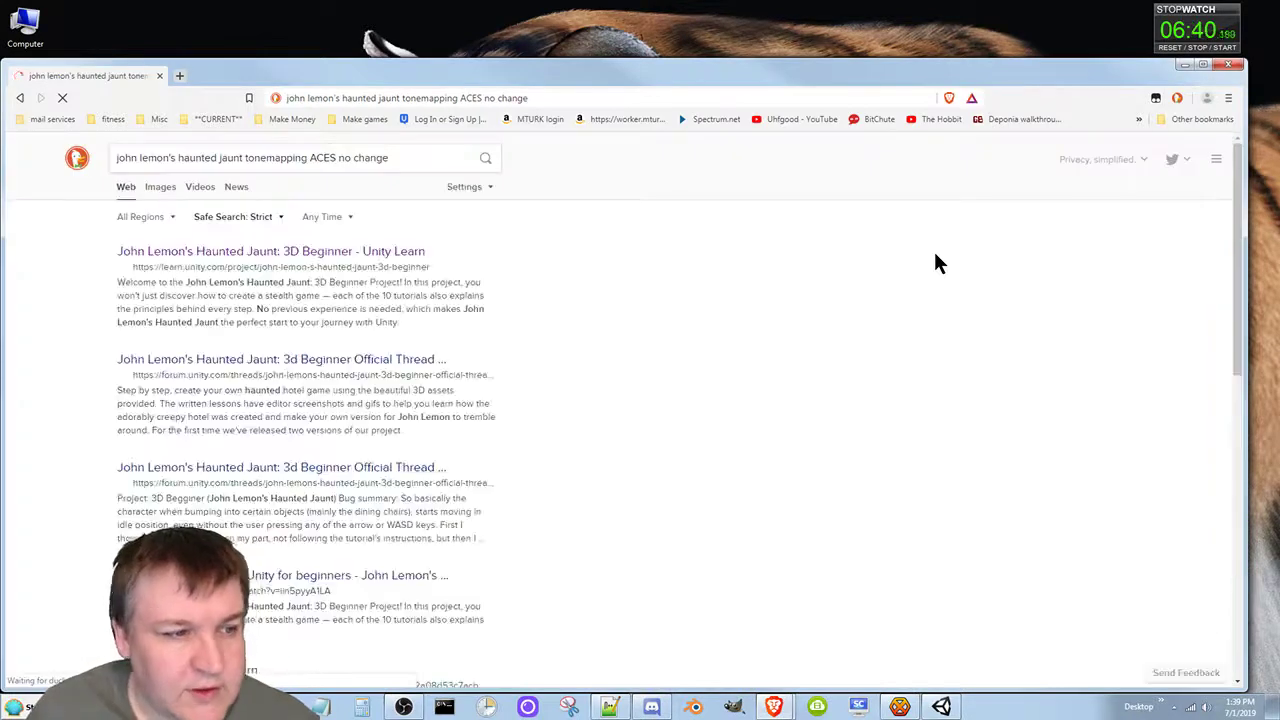
Open the first "John Lemon's Haunted Jaunt: 3d Beginner Official Thread" search result in a new tab
{"action": "scroll", "coordinate": [508, 401], "scroll_direction": "down", "scroll_amount": 1}
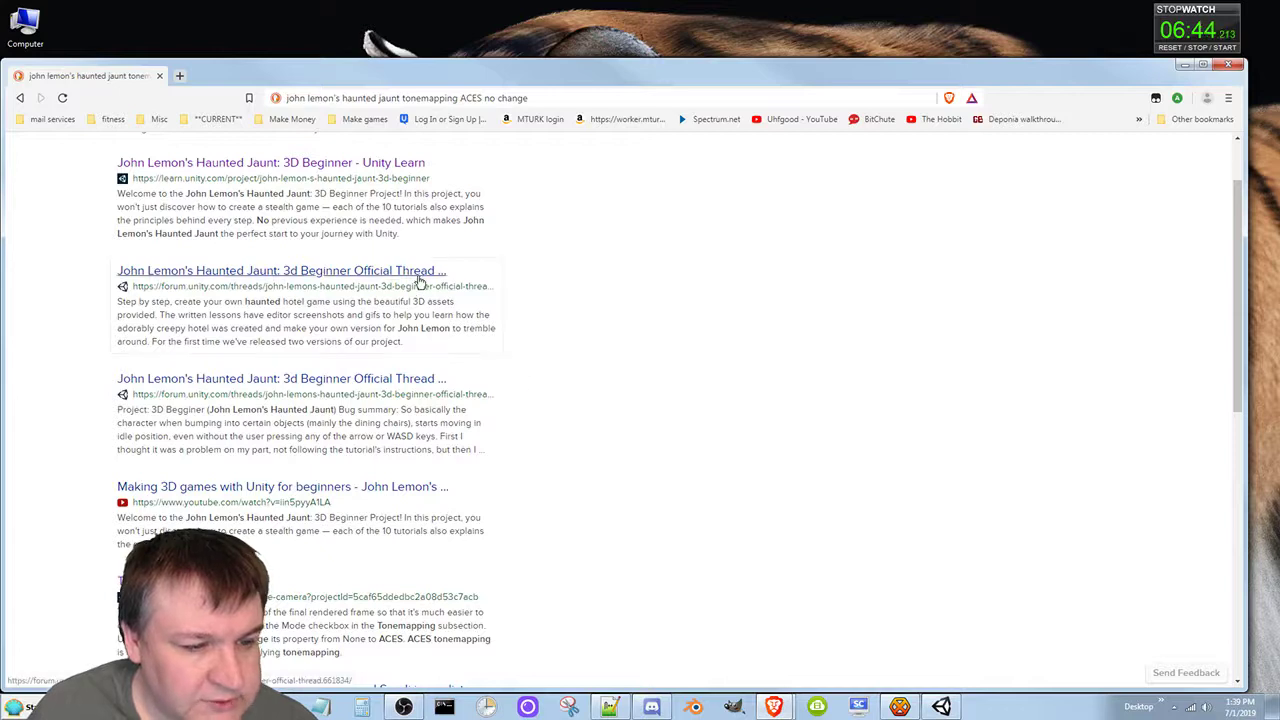
{"action": "right_click", "coordinate": [428, 283]}
{"action": "left_click", "coordinate": [460, 289]}
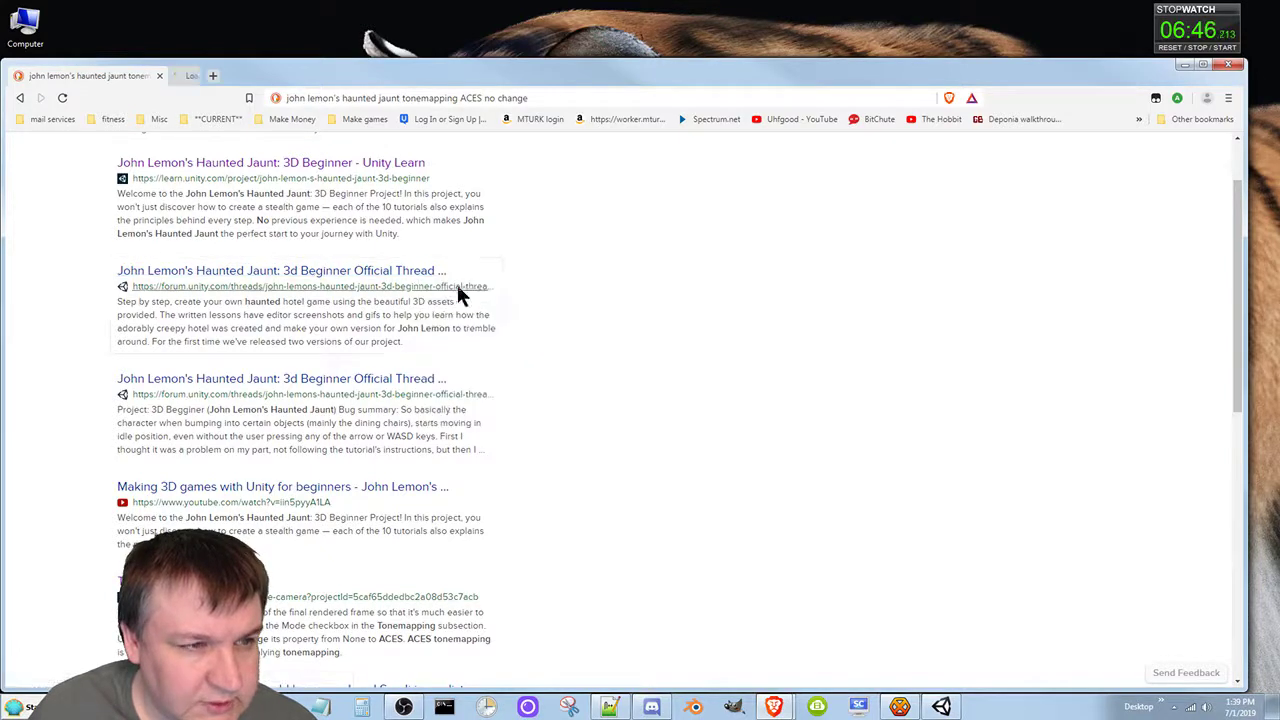
Search the opened John Lemon's Haunted Jaunt official forum thread for "tonemapping"
{"action": "left_click", "coordinate": [266, 80]}
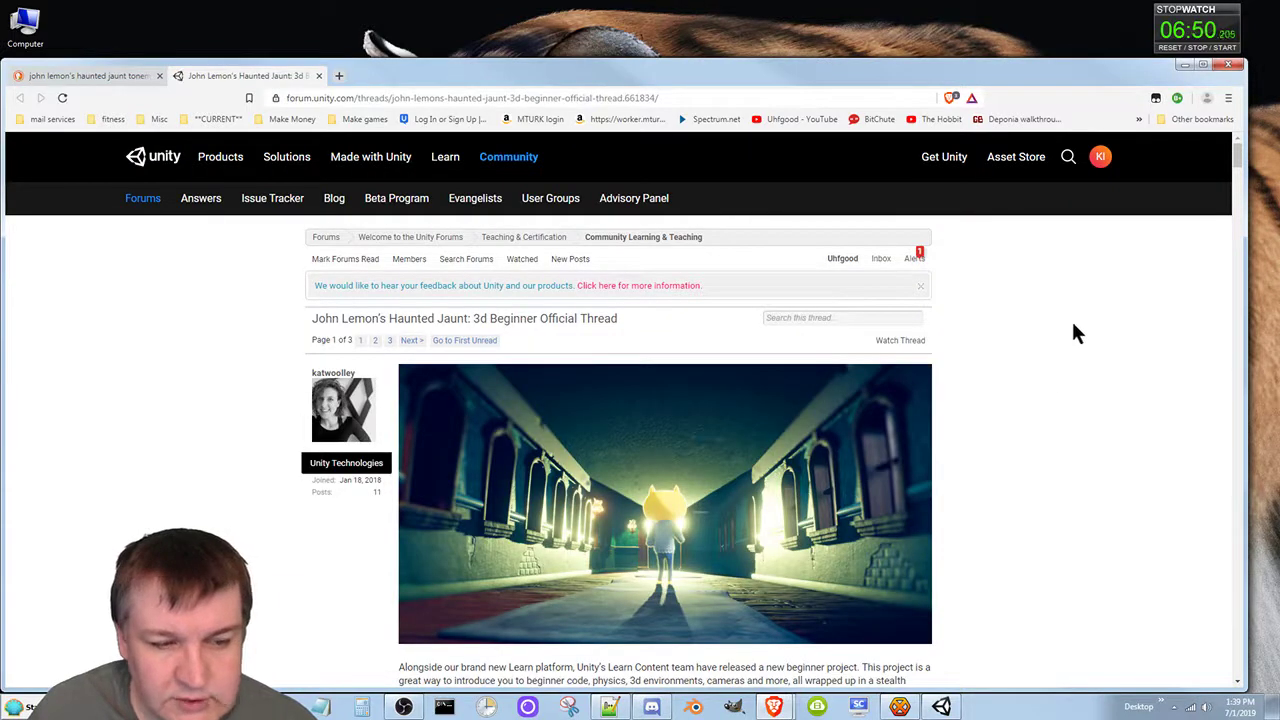
{"action": "left_click", "coordinate": [816, 317]}
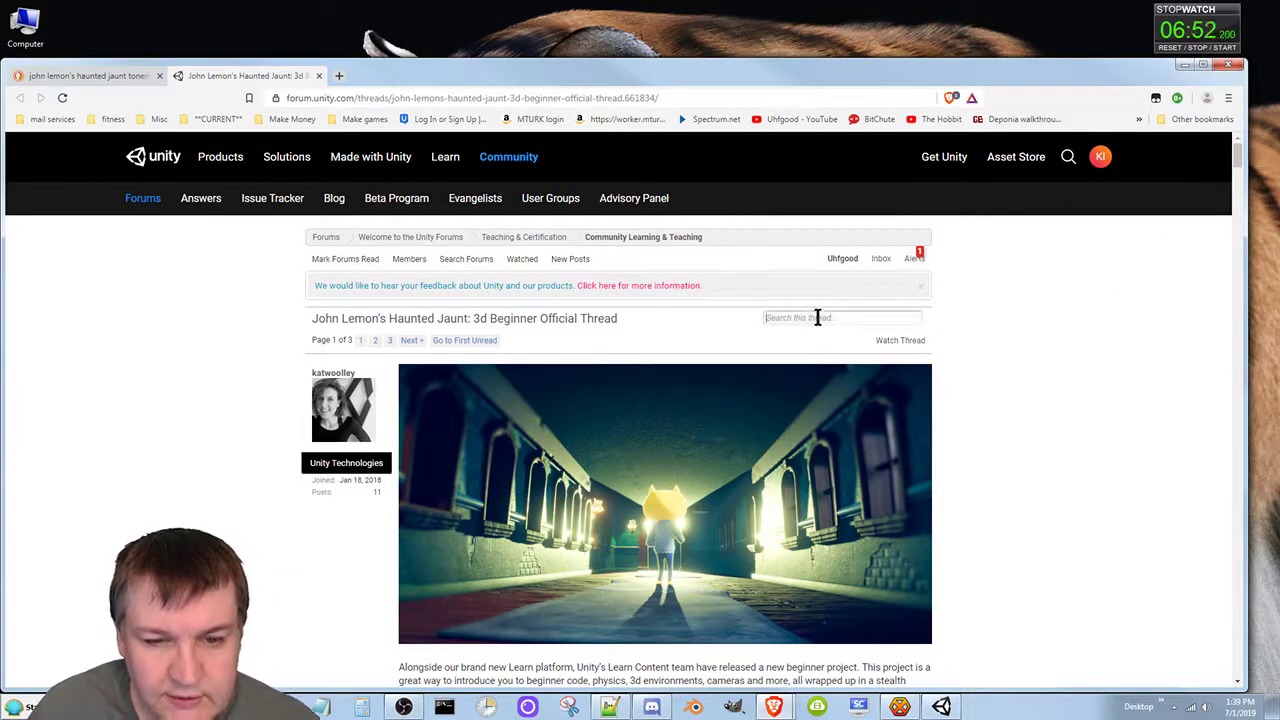
{"action": "type", "text": "tonemapping"}
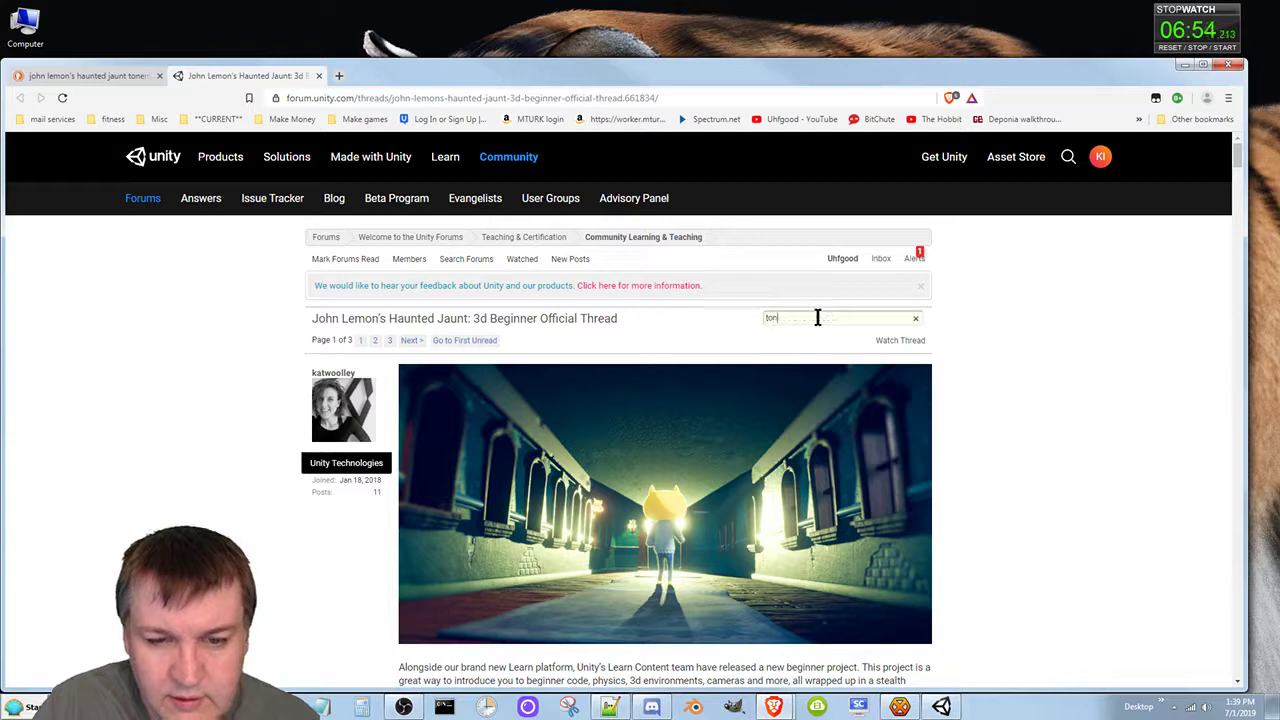
{"action": "key", "text": "Return"}
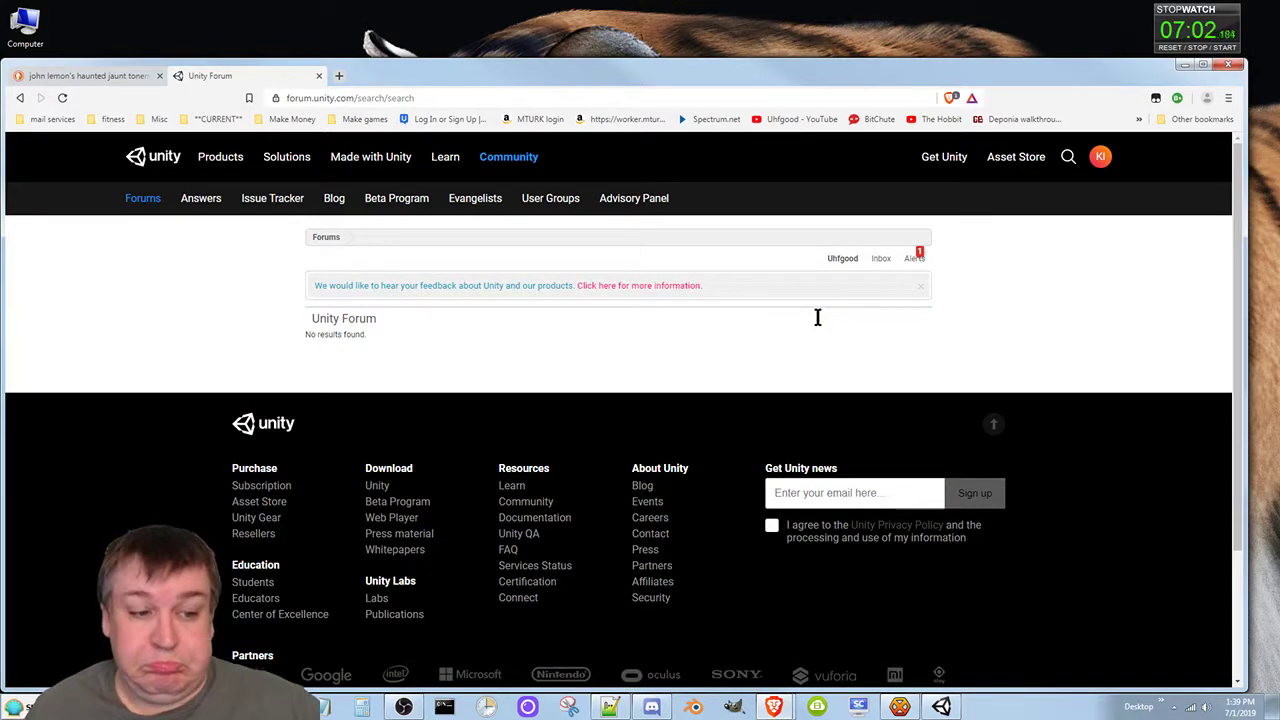
Check the forum account's alerts, return to the official thread and search it for "aces"
{"action": "left_click", "coordinate": [919, 258]}
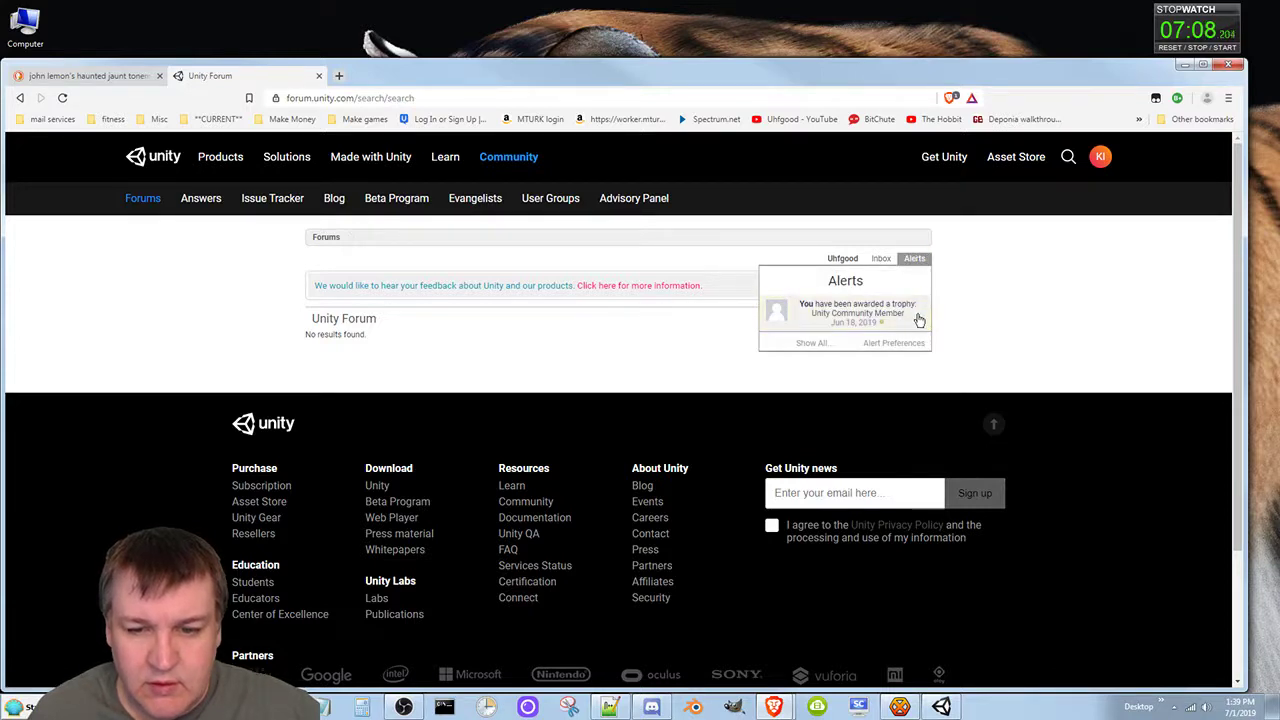
{"action": "left_click", "coordinate": [963, 338]}
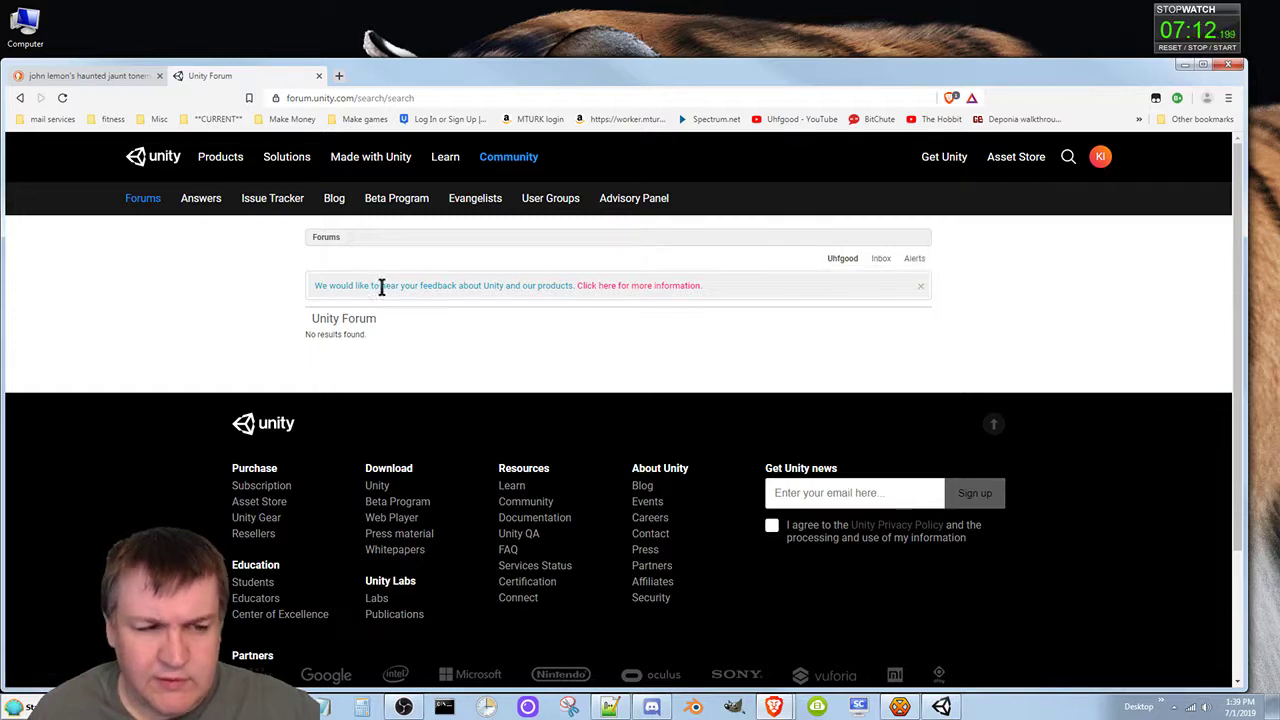
{"action": "left_click", "coordinate": [19, 98]}
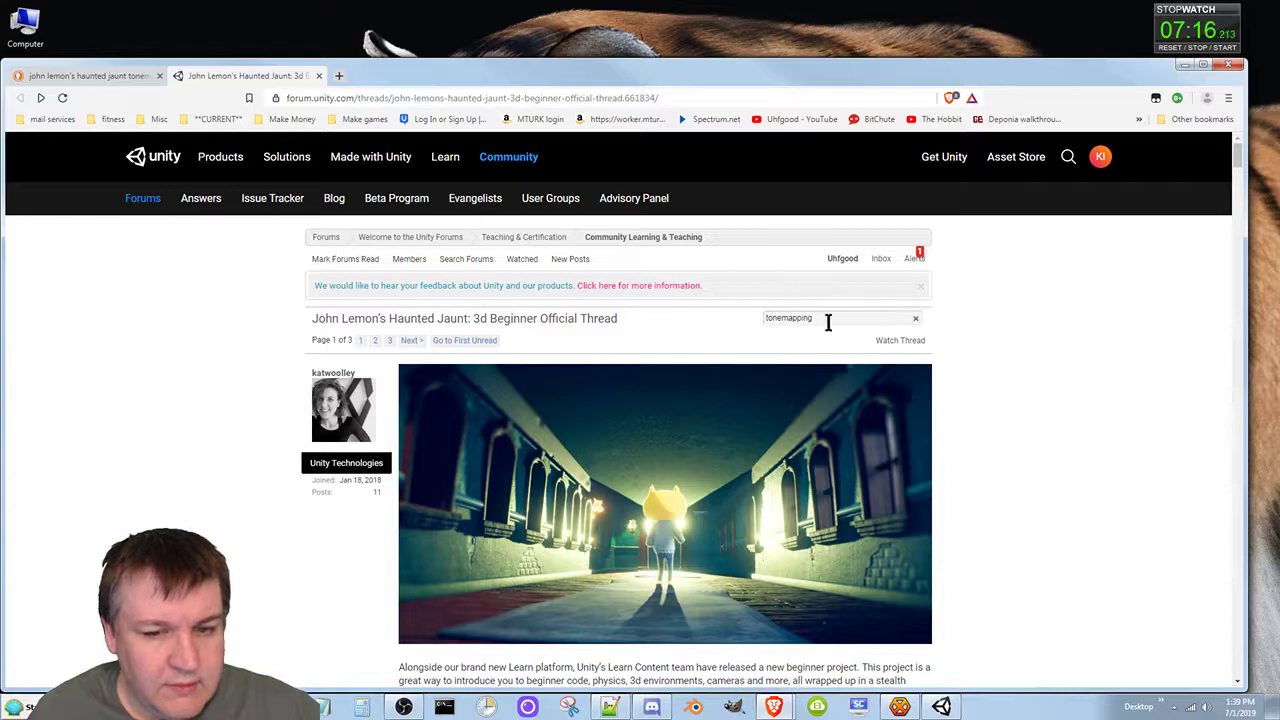
{"action": "left_click_drag", "start_coordinate": [829, 320], "coordinate": [629, 329]}
{"action": "type", "text": "aces"}
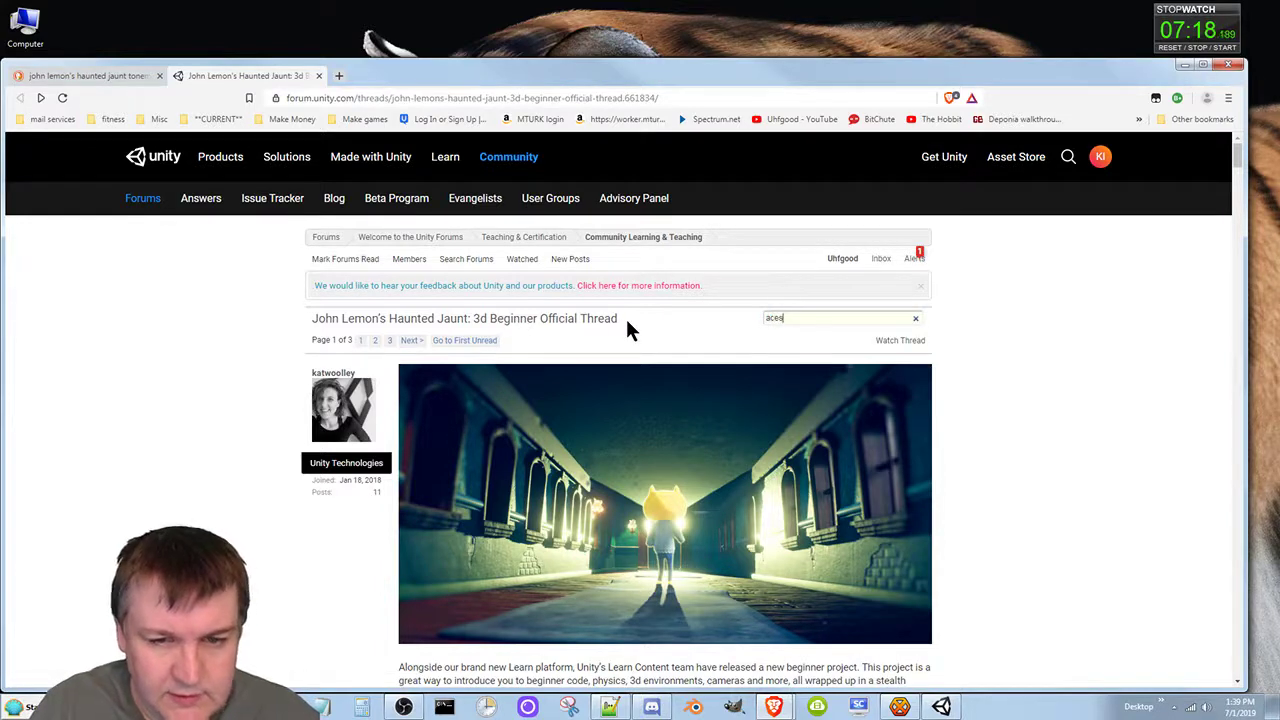
{"action": "key", "text": "Return"}
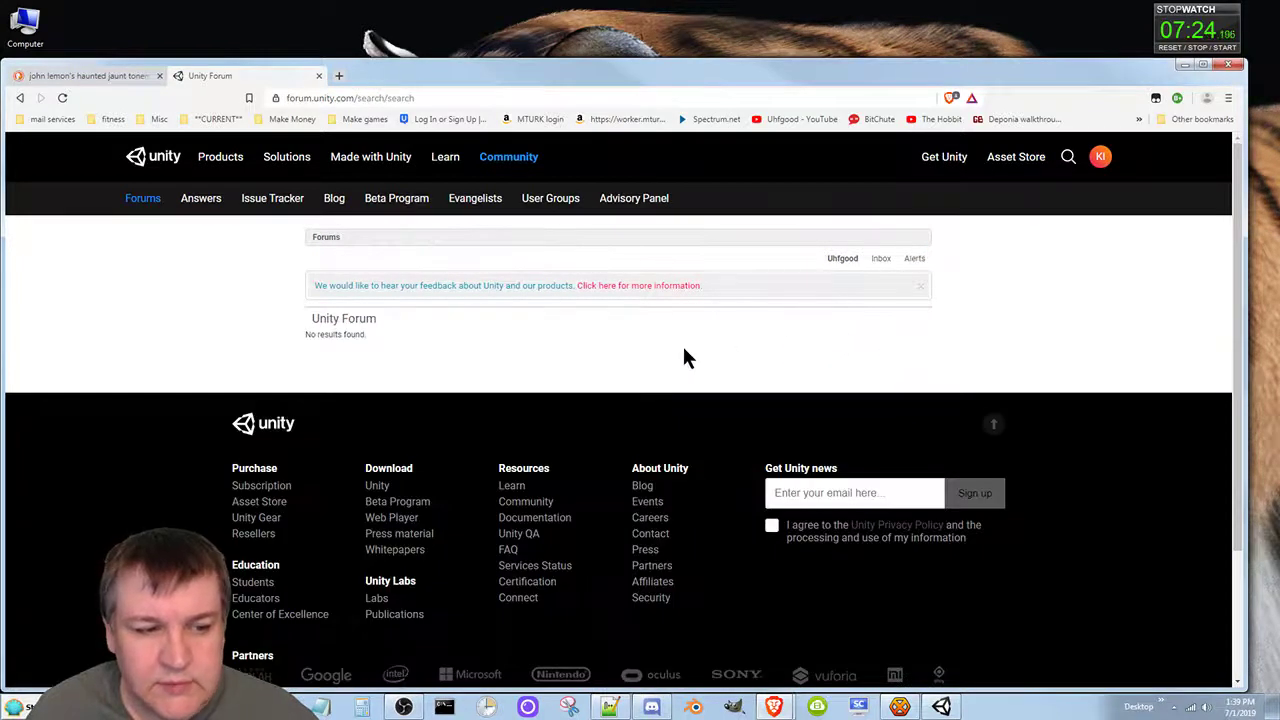
Close the forum tab, look through the remaining web search results and minimize that browser window
{"action": "left_click", "coordinate": [319, 76]}
{"action": "scroll", "coordinate": [528, 485], "scroll_direction": "down", "scroll_amount": 3}
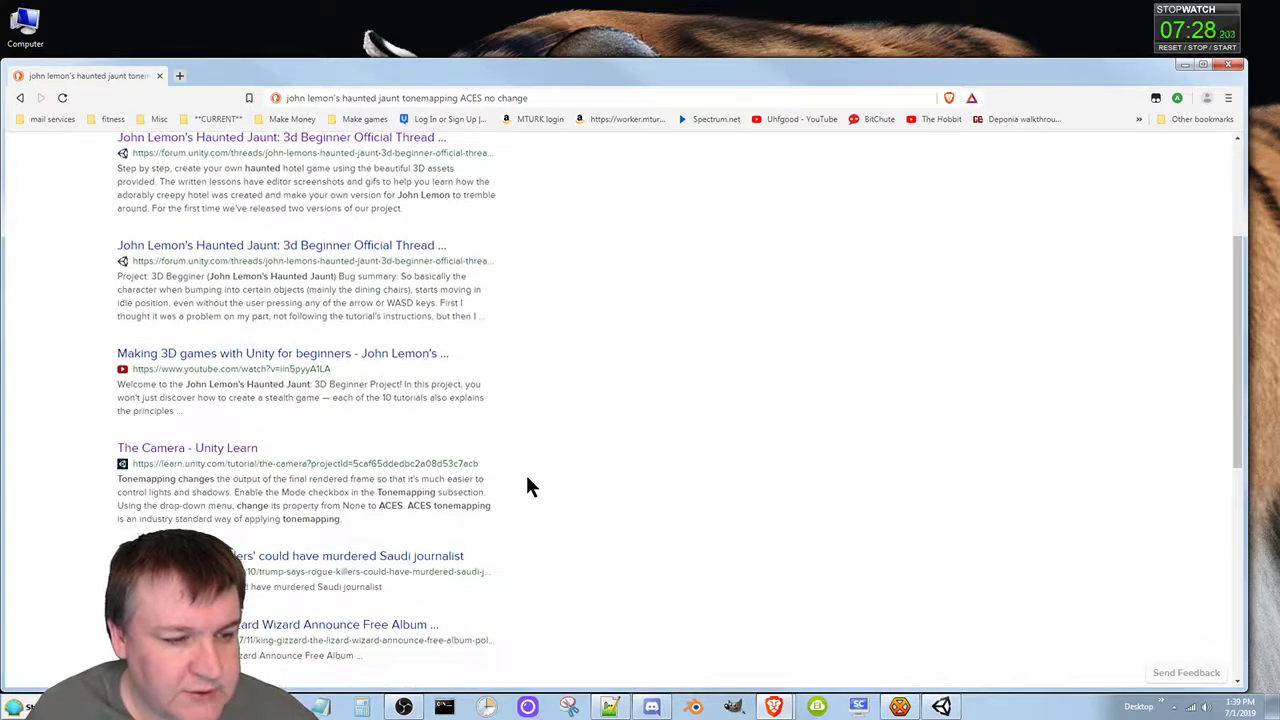
{"action": "scroll", "coordinate": [528, 480], "scroll_direction": "down", "scroll_amount": 1}
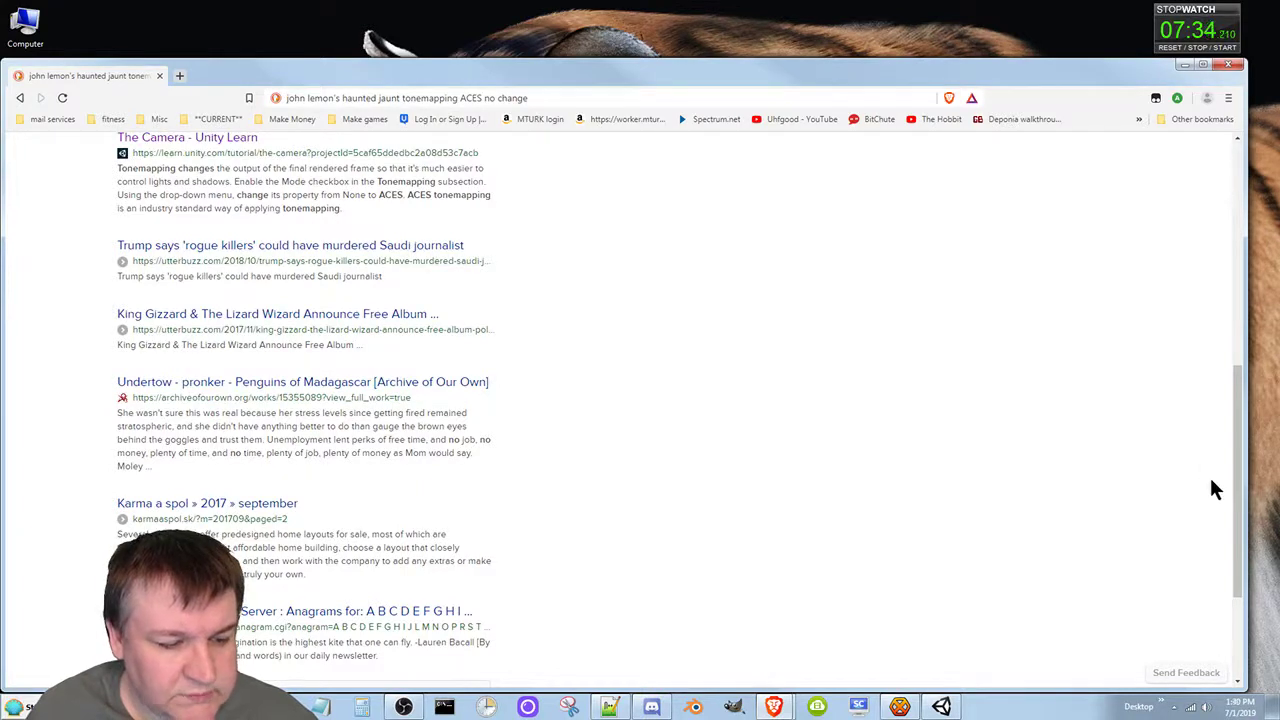
{"action": "left_click_drag", "start_coordinate": [1240, 468], "coordinate": [1226, 122]}
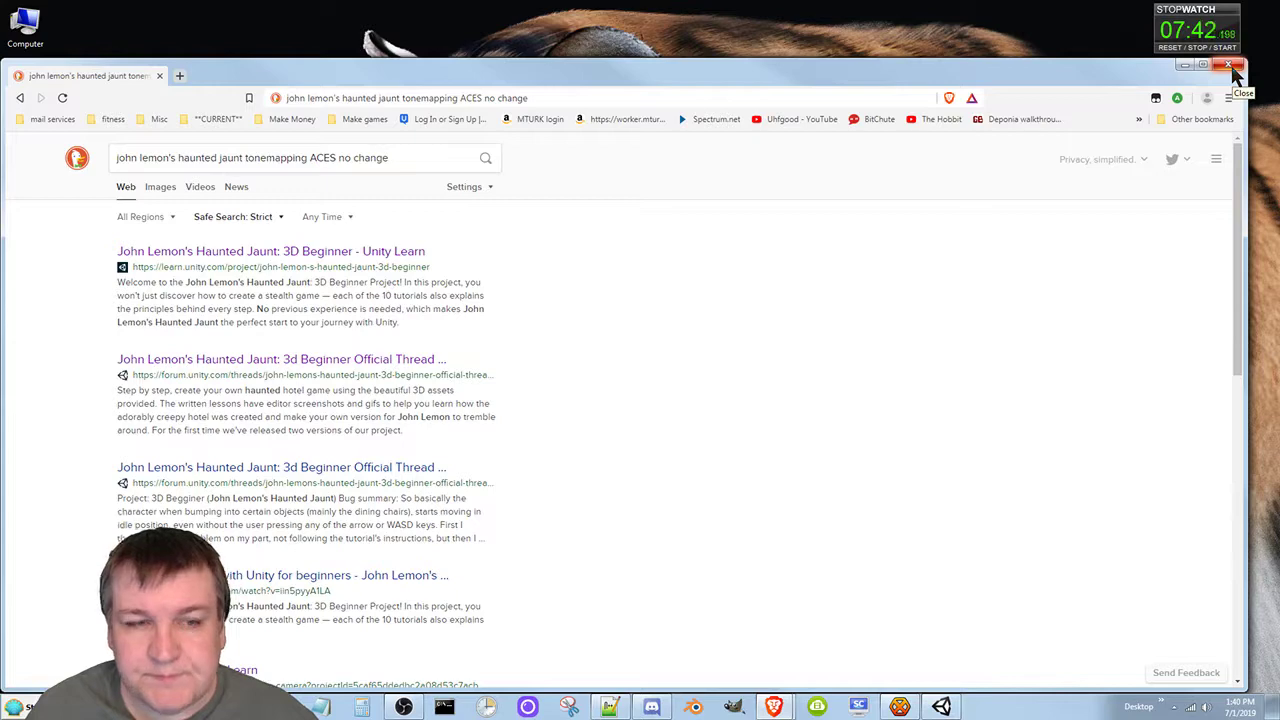
{"action": "left_click", "coordinate": [1182, 65]}
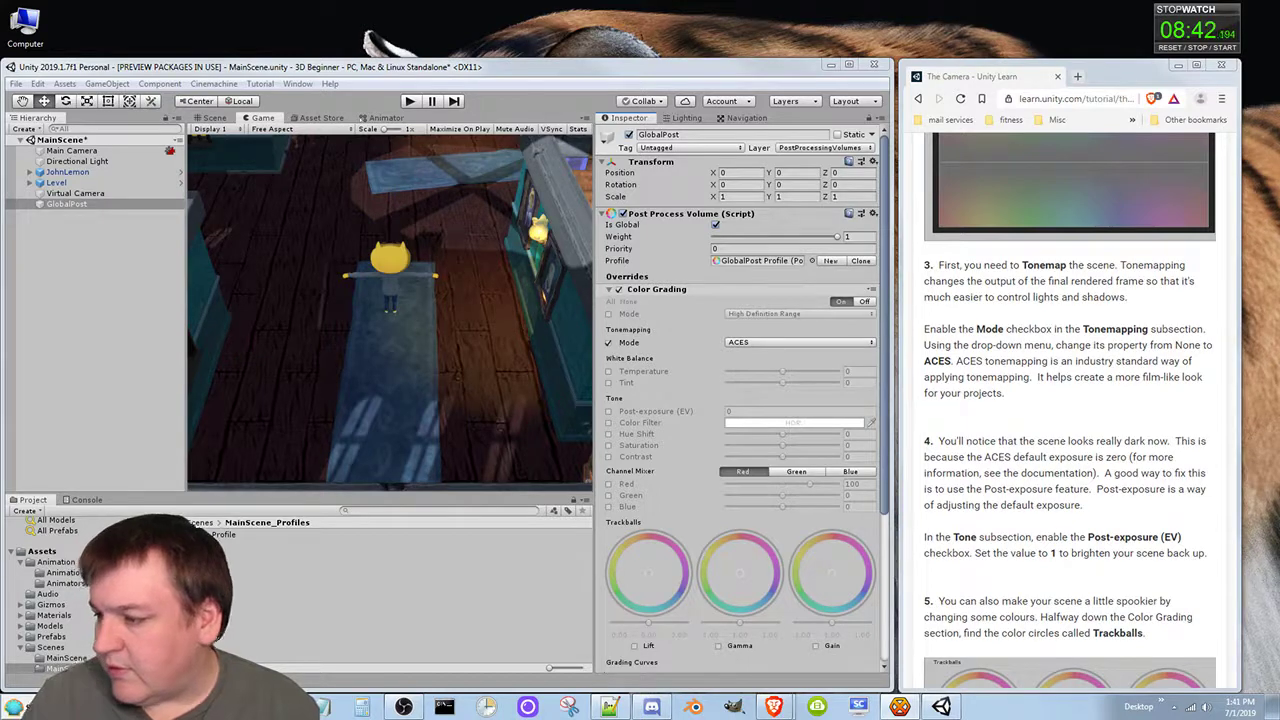
Play-test MainScene in Unity with GlobalPost's ACES tonemapping enabled and stop the test
{"action": "left_click", "coordinate": [1162, 330]}
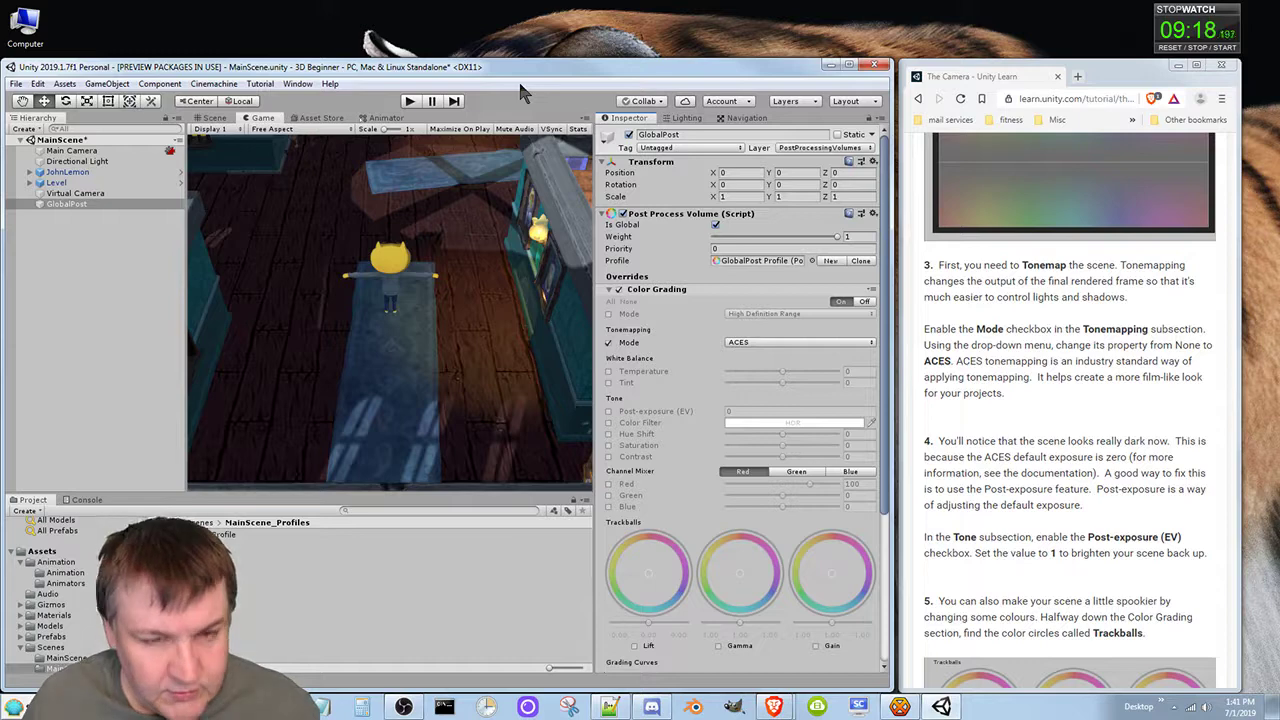
{"action": "left_click", "coordinate": [409, 101]}
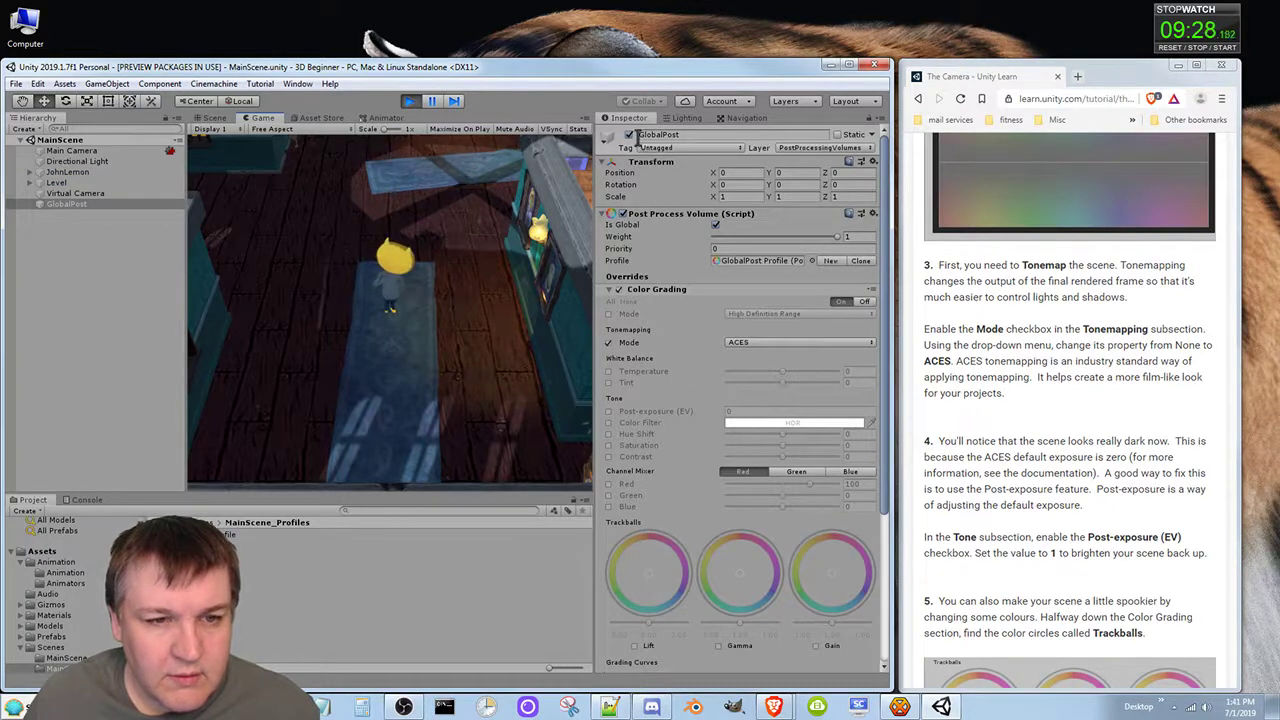
{"action": "left_click", "coordinate": [410, 101]}
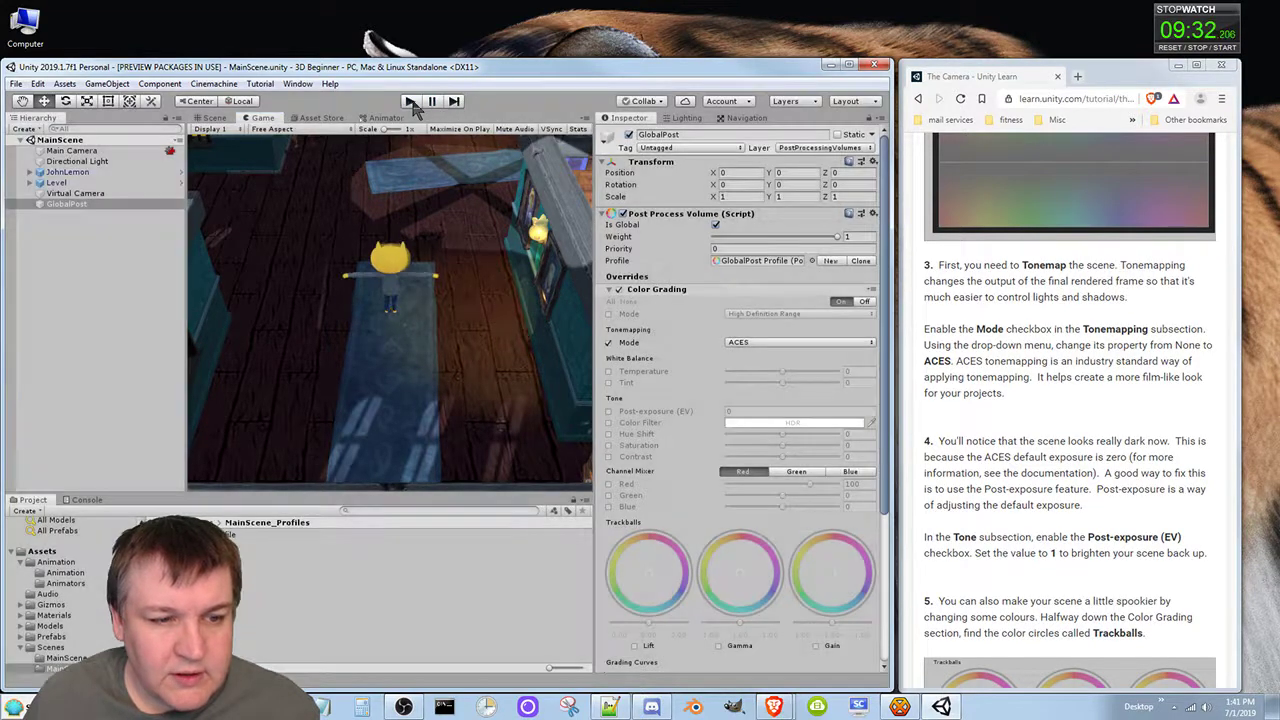
Turn off the Tonemapping Mode override for a comparison play test and turn it back on
{"action": "left_click", "coordinate": [608, 342]}
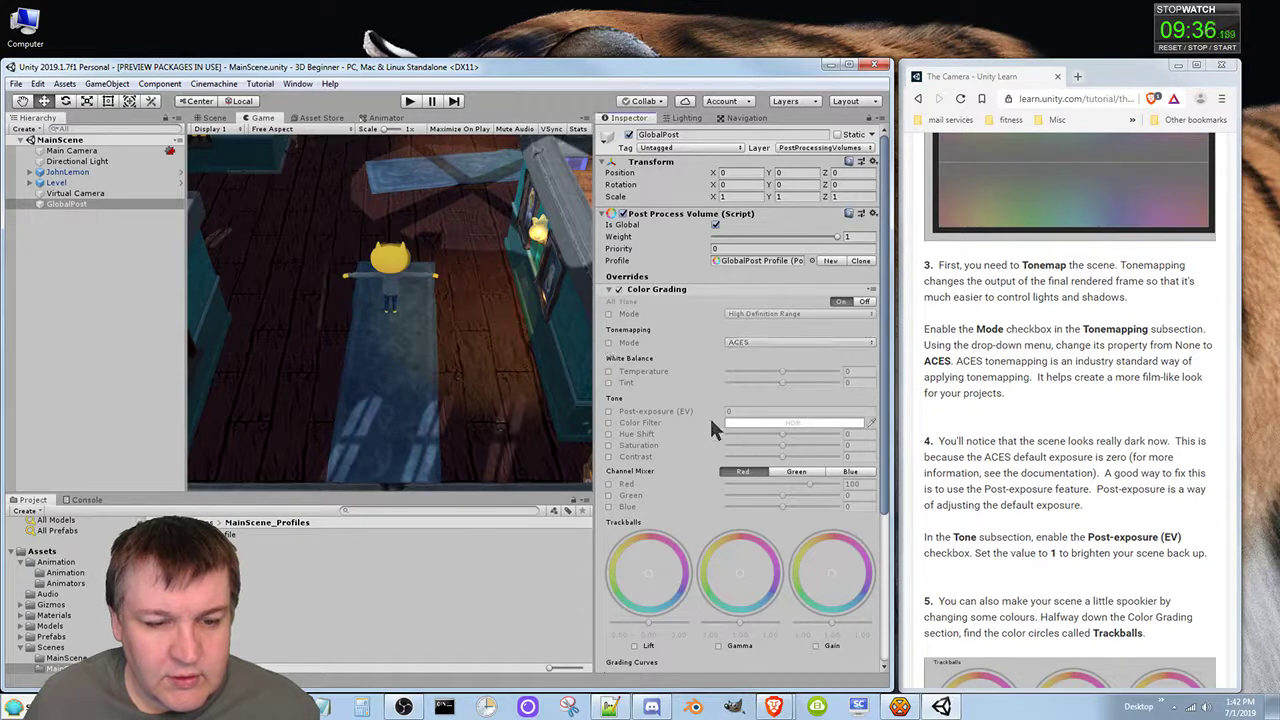
{"action": "left_click", "coordinate": [409, 102]}
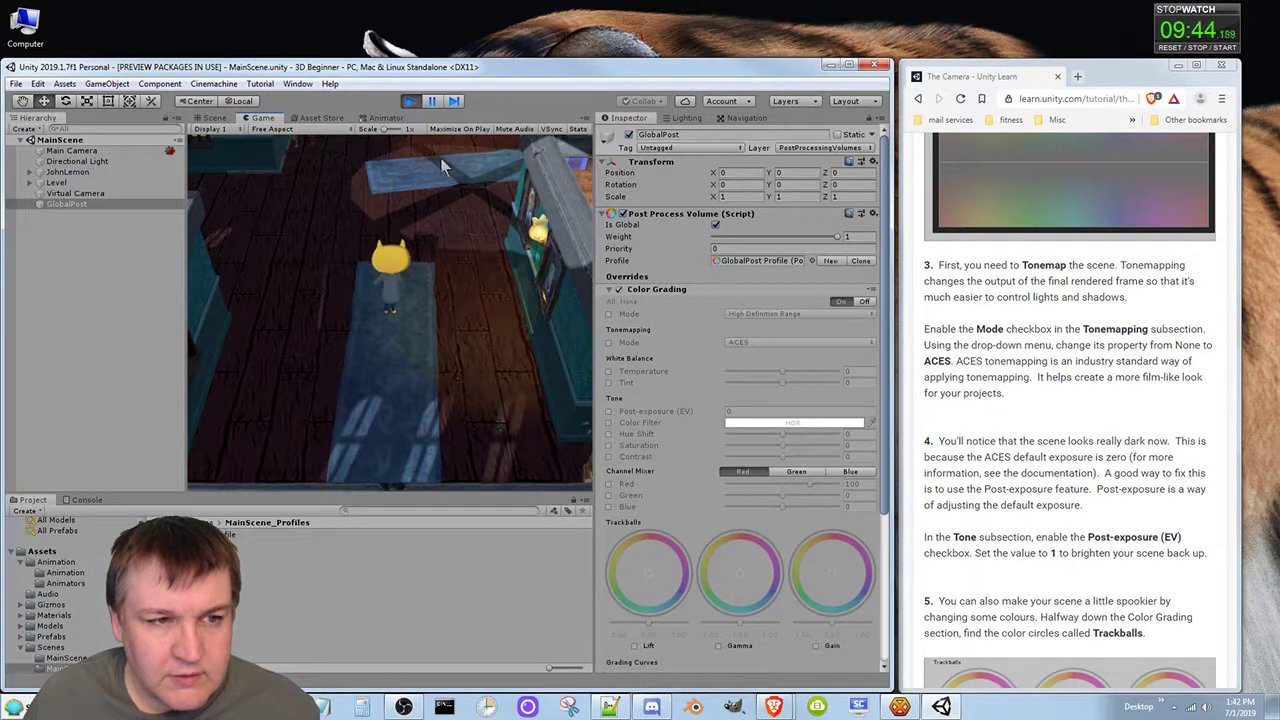
{"action": "key", "text": "ctrl+p"}
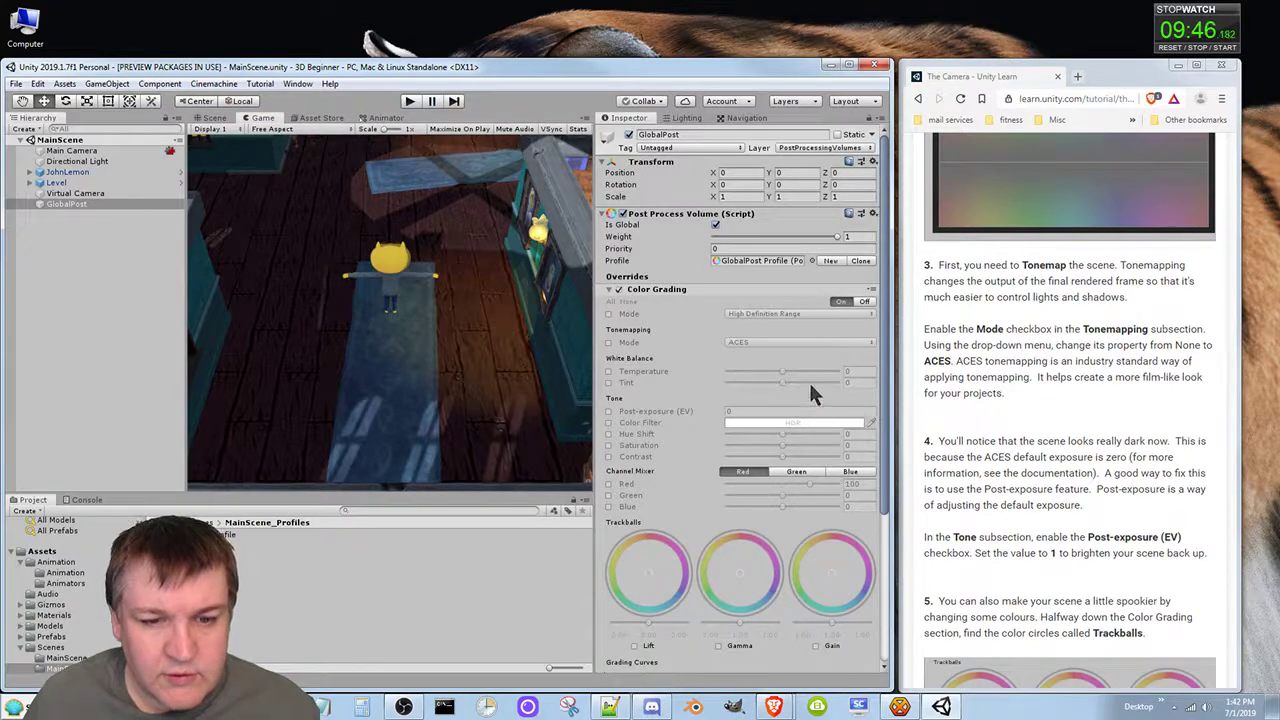
{"action": "left_click", "coordinate": [608, 342]}
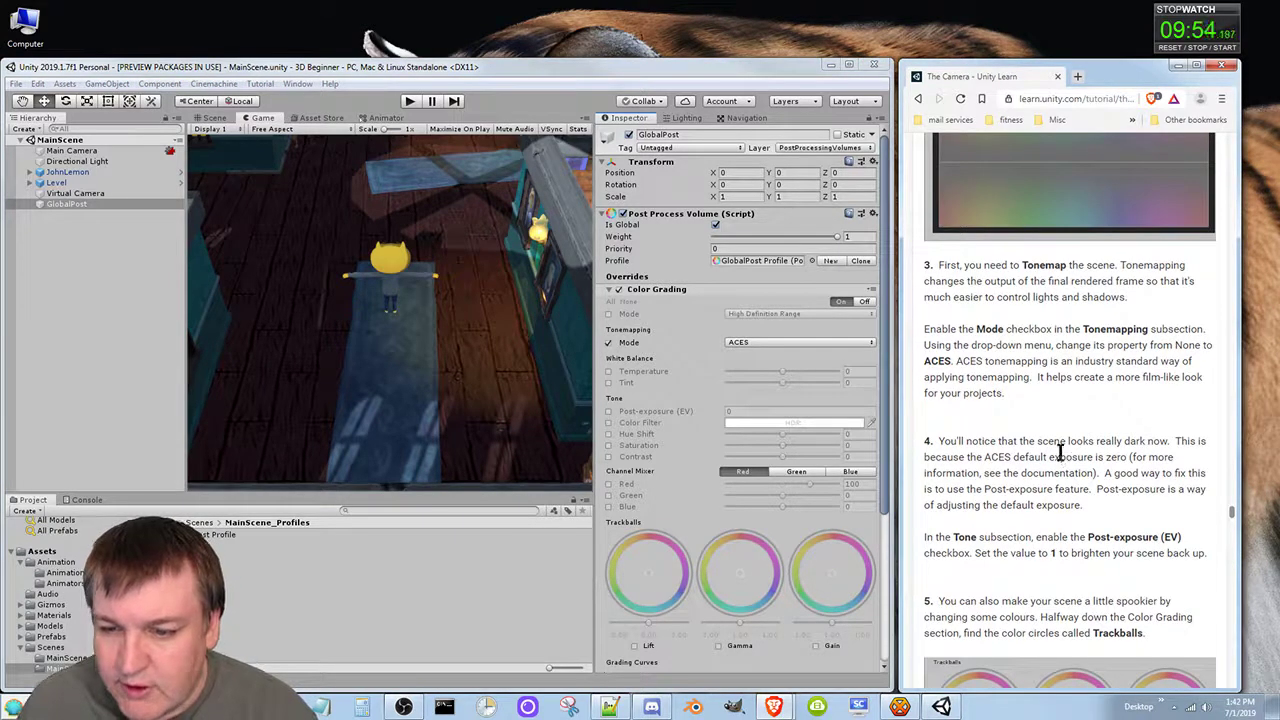
Read the tutorial's exposure instructions, enable GlobalPost's Post-exposure (EV) override and set it to 1
{"action": "scroll", "coordinate": [1062, 457], "scroll_direction": "down", "scroll_amount": 2}
{"action": "scroll", "coordinate": [1061, 455], "scroll_direction": "down", "scroll_amount": 2}
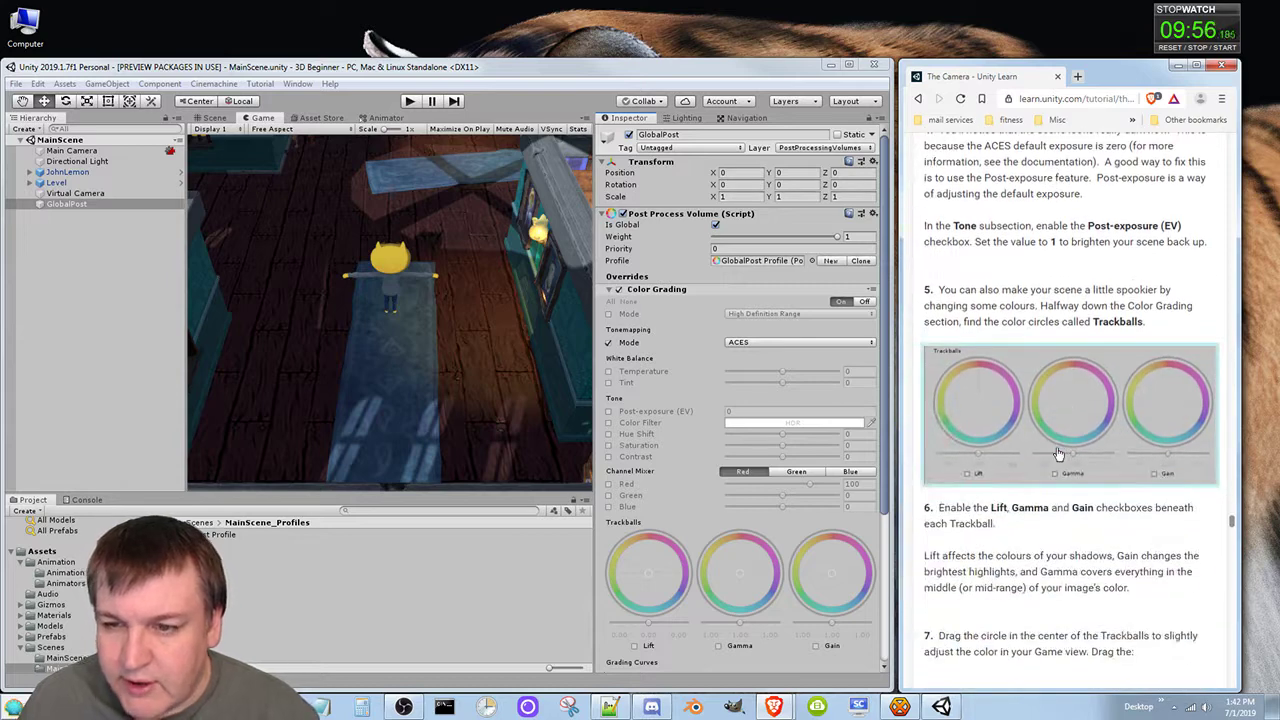
{"action": "scroll", "coordinate": [1058, 454], "scroll_direction": "up", "scroll_amount": 2}
{"action": "scroll", "coordinate": [1058, 454], "scroll_direction": "down", "scroll_amount": 1}
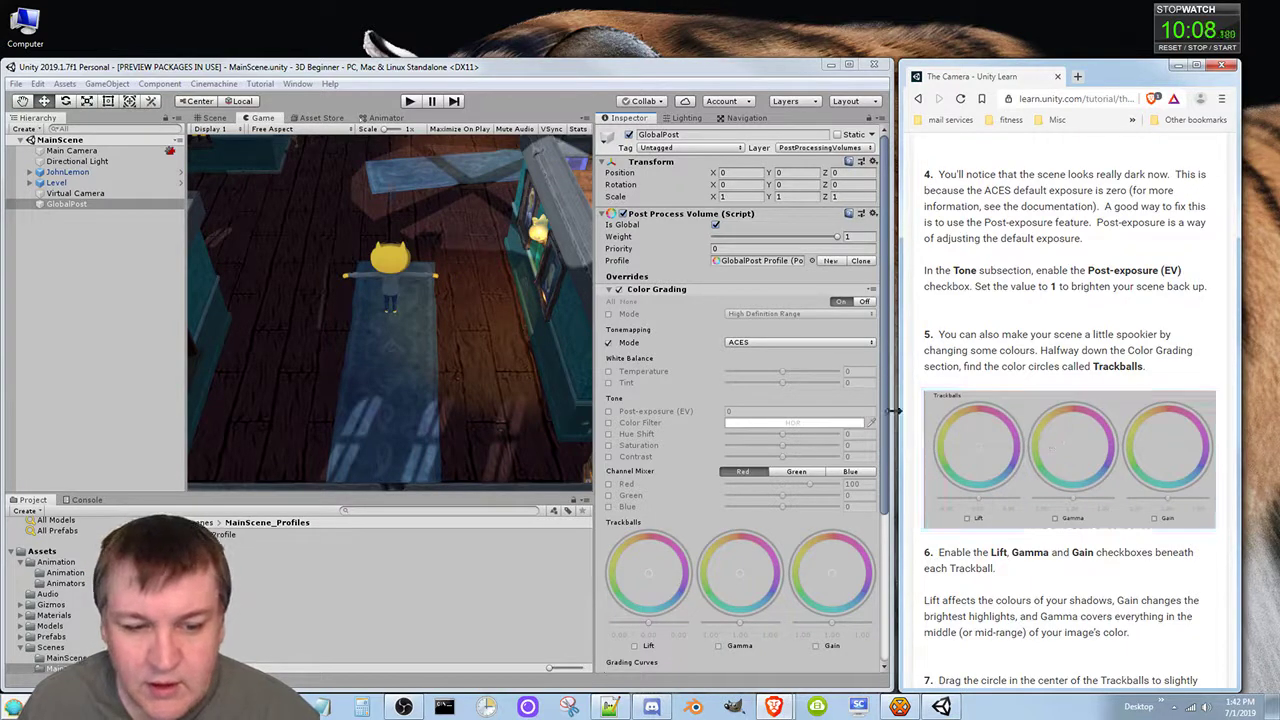
{"action": "left_click", "coordinate": [608, 411]}
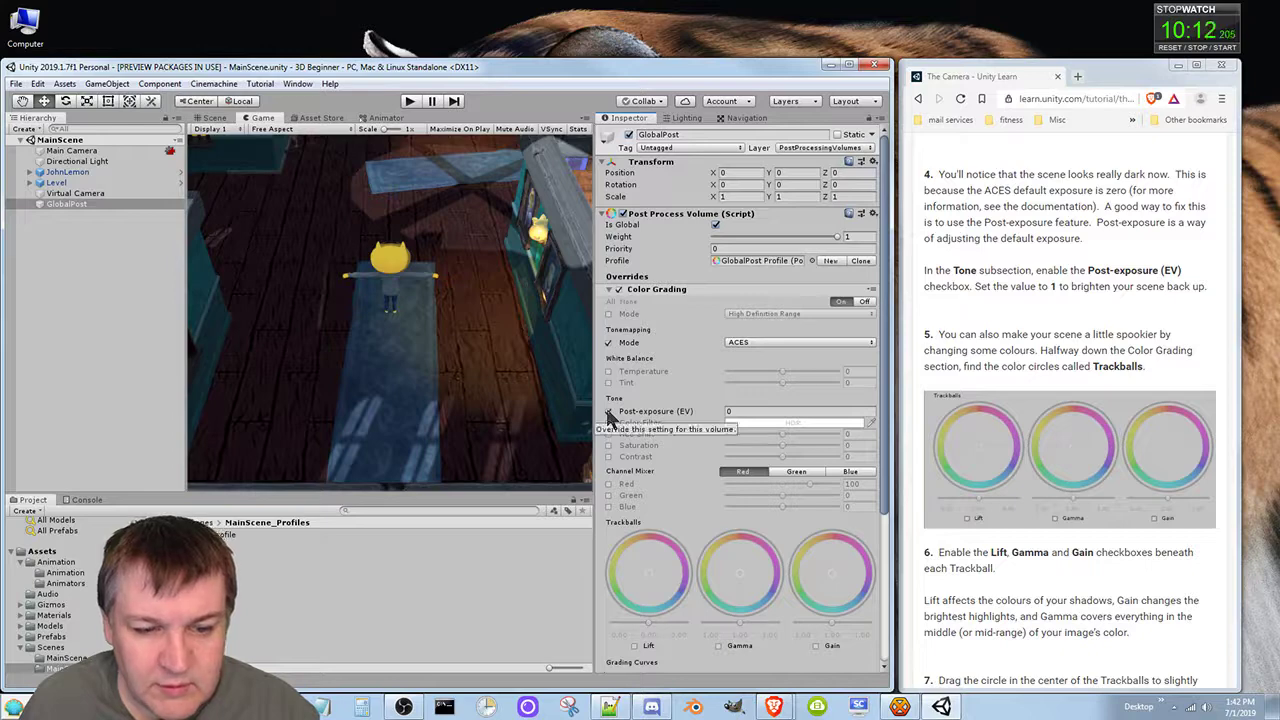
{"action": "left_click", "coordinate": [610, 414]}
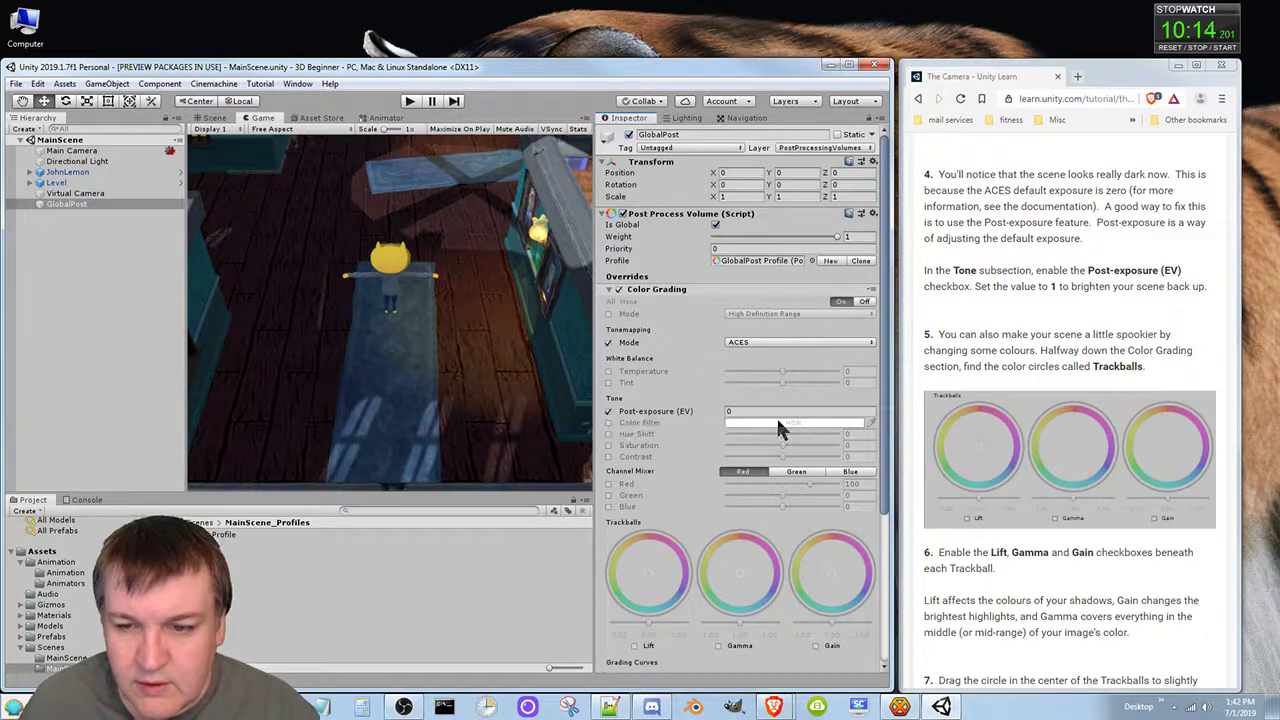
{"action": "left_click", "coordinate": [734, 413]}
{"action": "type", "text": "1"}
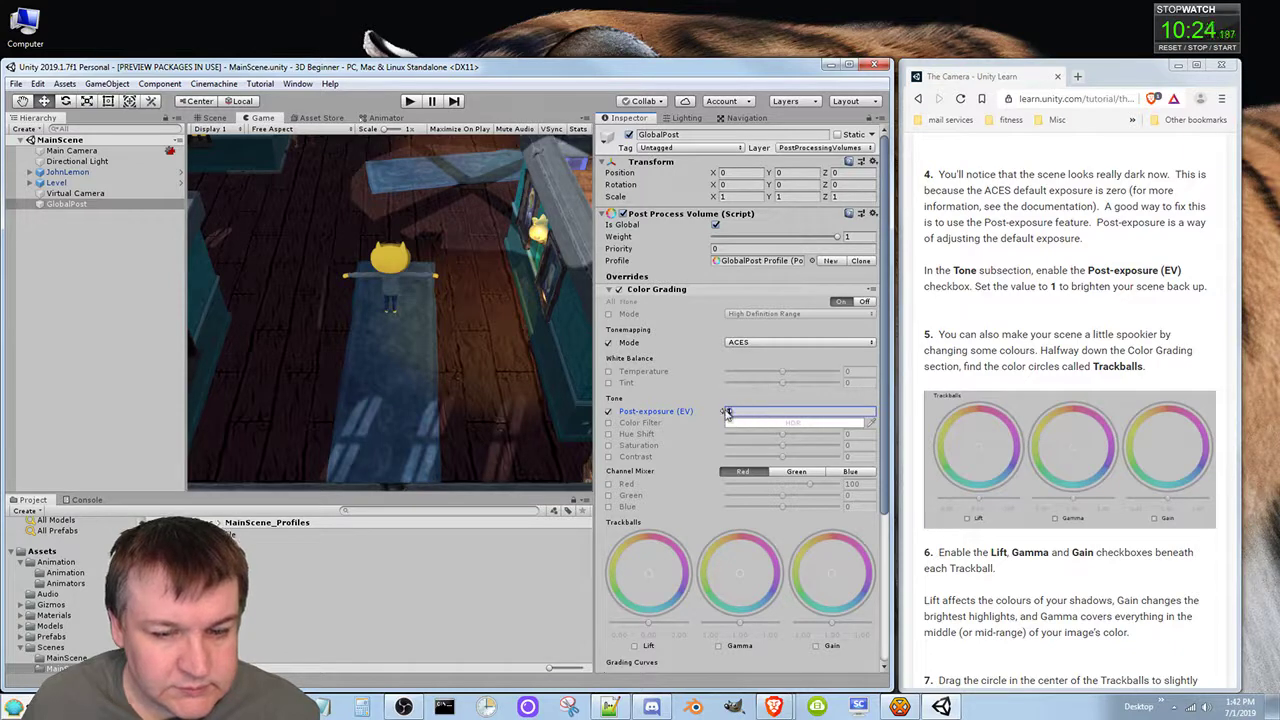
Try a Post-exposure (EV) value of 5 and play-test the scene with it
{"action": "left_click_drag", "start_coordinate": [727, 412], "coordinate": [757, 416]}
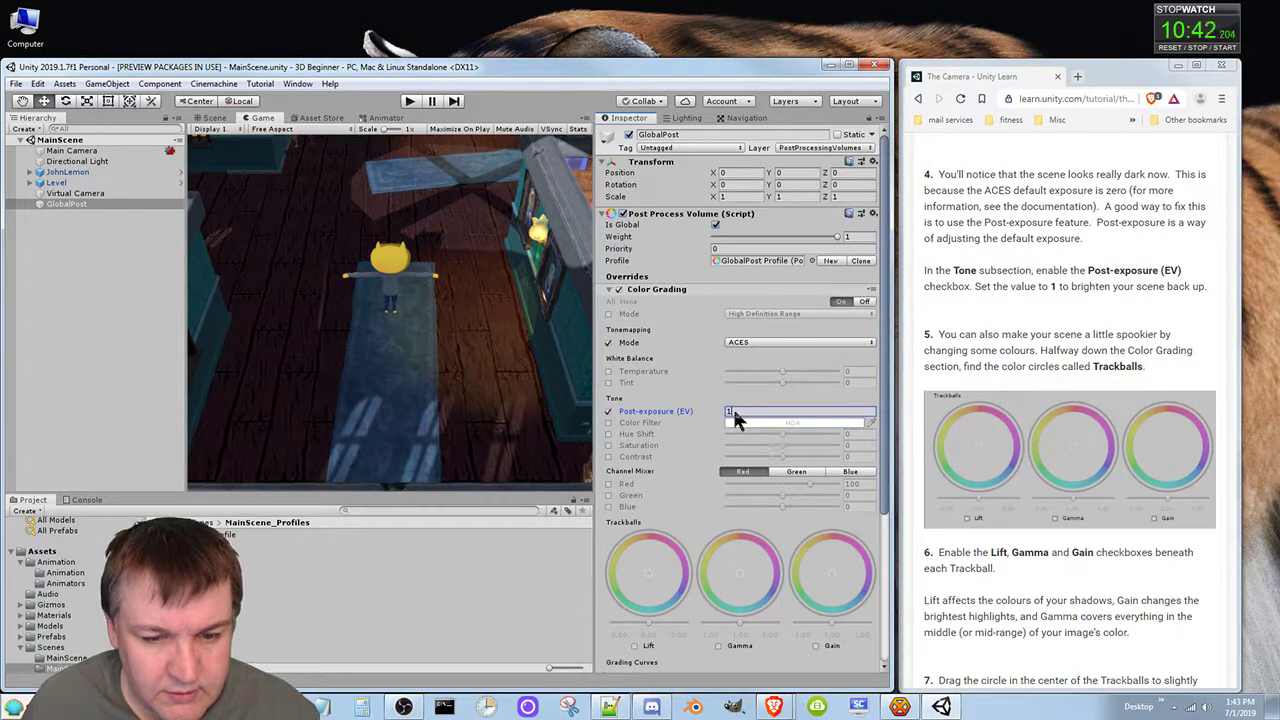
{"action": "left_click", "coordinate": [409, 100]}
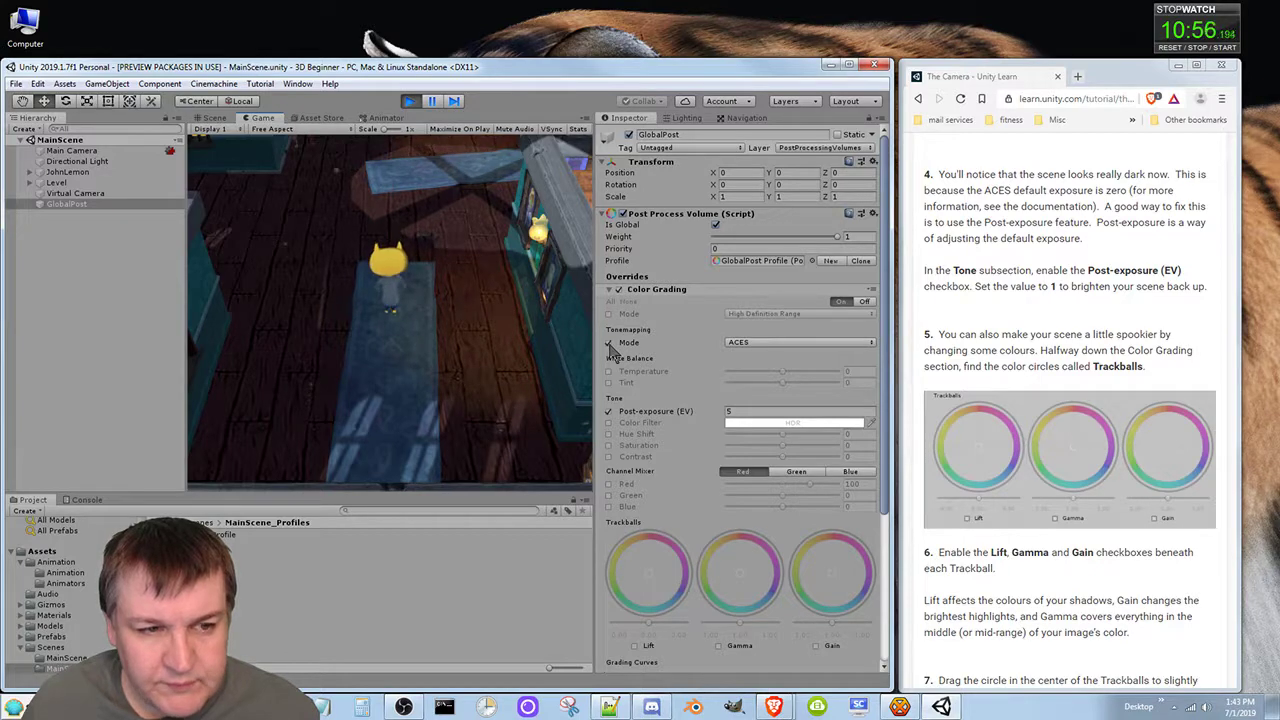
{"action": "left_click", "coordinate": [410, 102]}
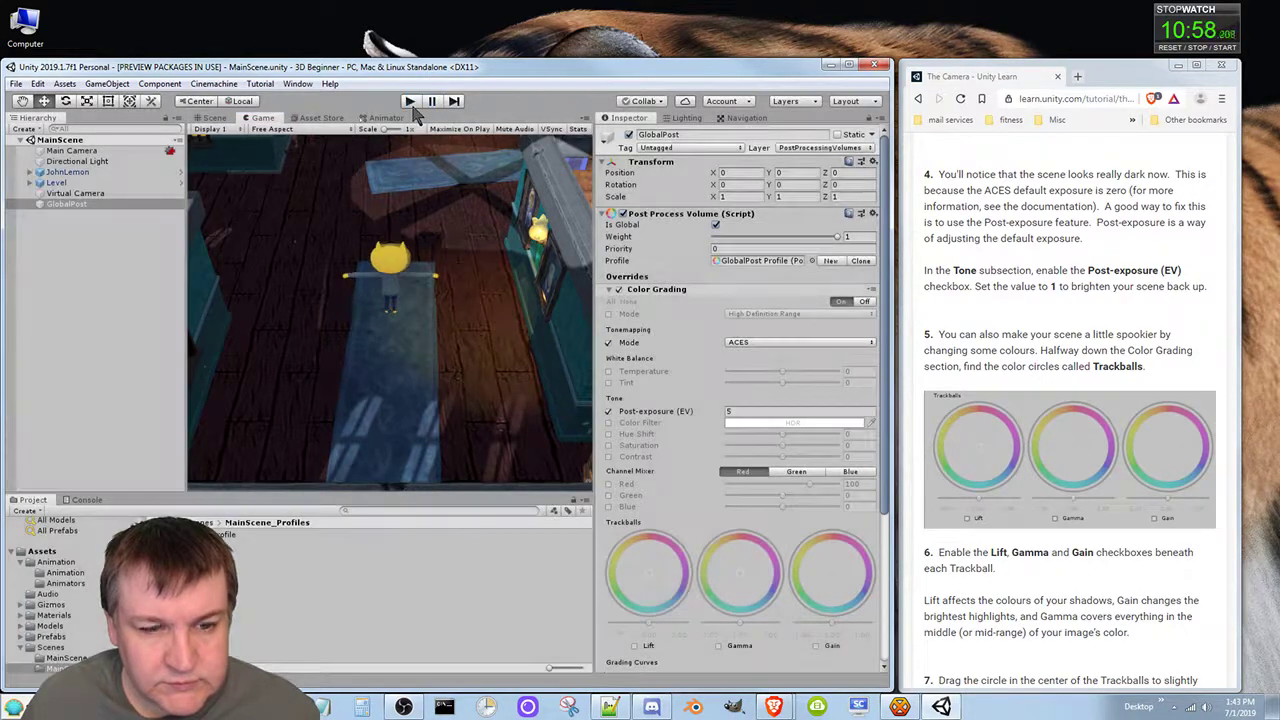
Switch to the Scene view and toggle the Post-exposure (EV) override repeatedly to compare the scene's brightness
{"action": "left_click", "coordinate": [212, 120]}
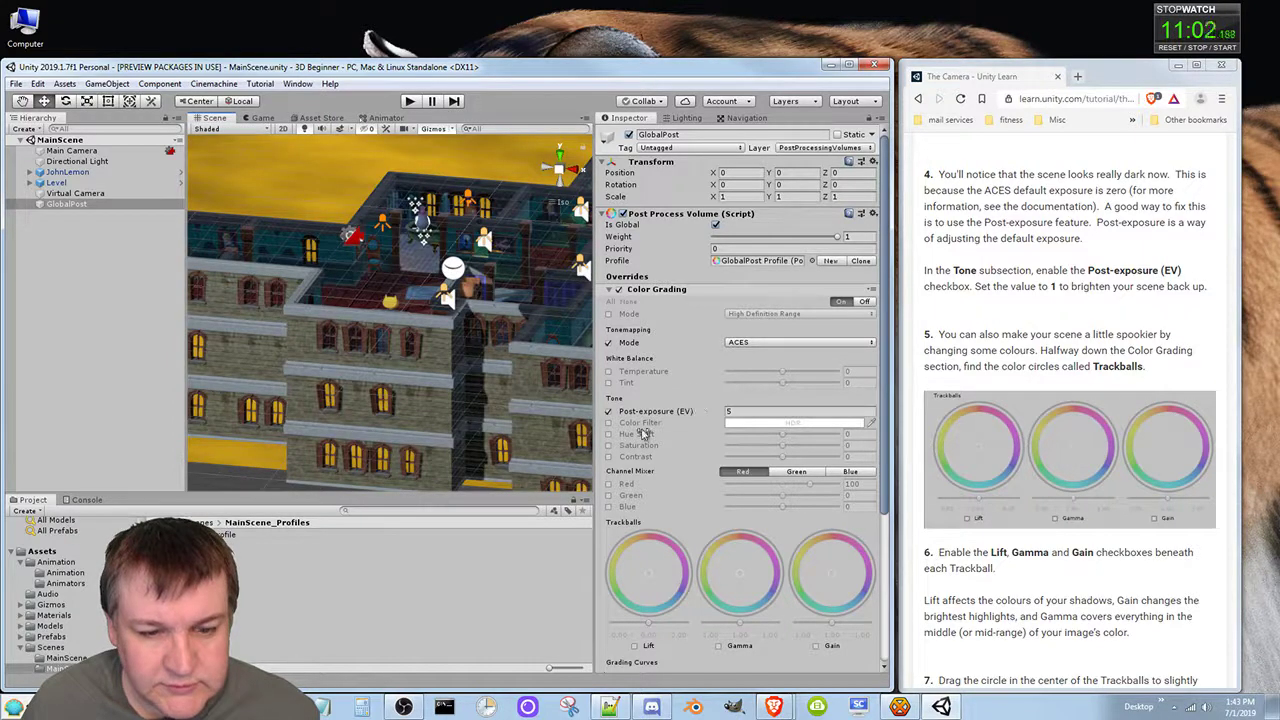
{"action": "left_click", "coordinate": [608, 412]}
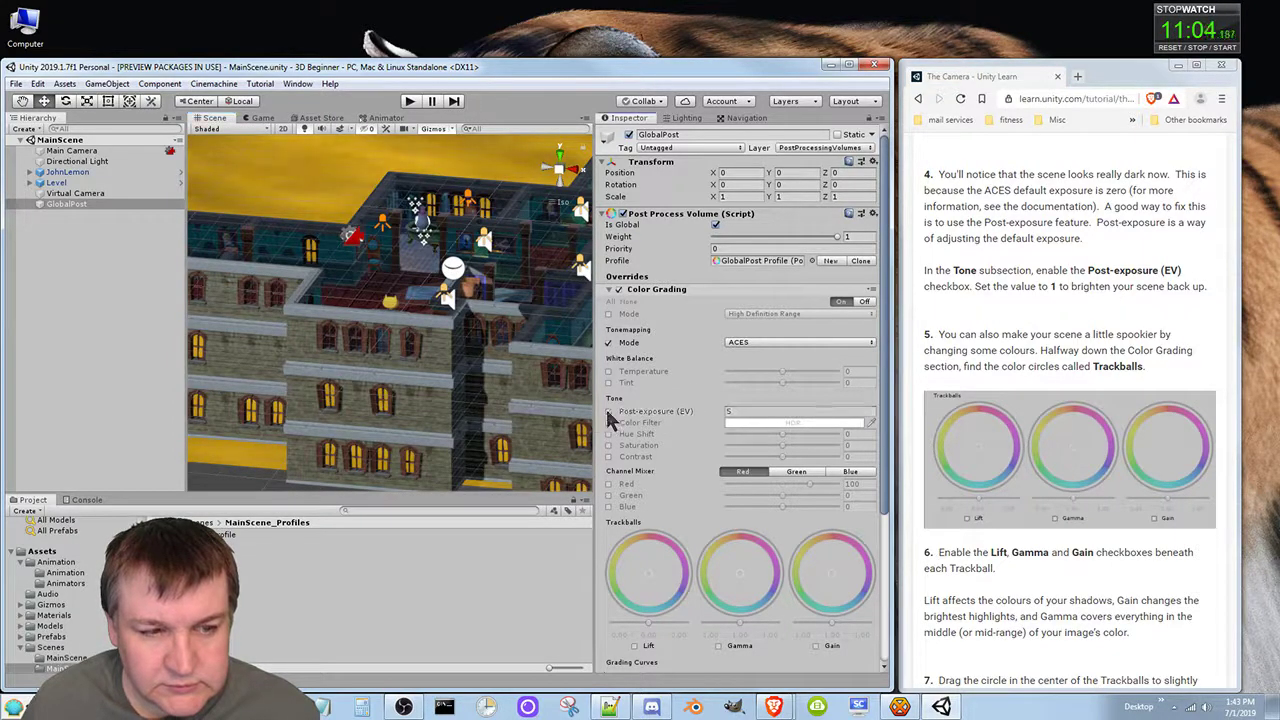
{"action": "left_click", "coordinate": [608, 412]}
{"action": "left_click", "coordinate": [608, 412]}
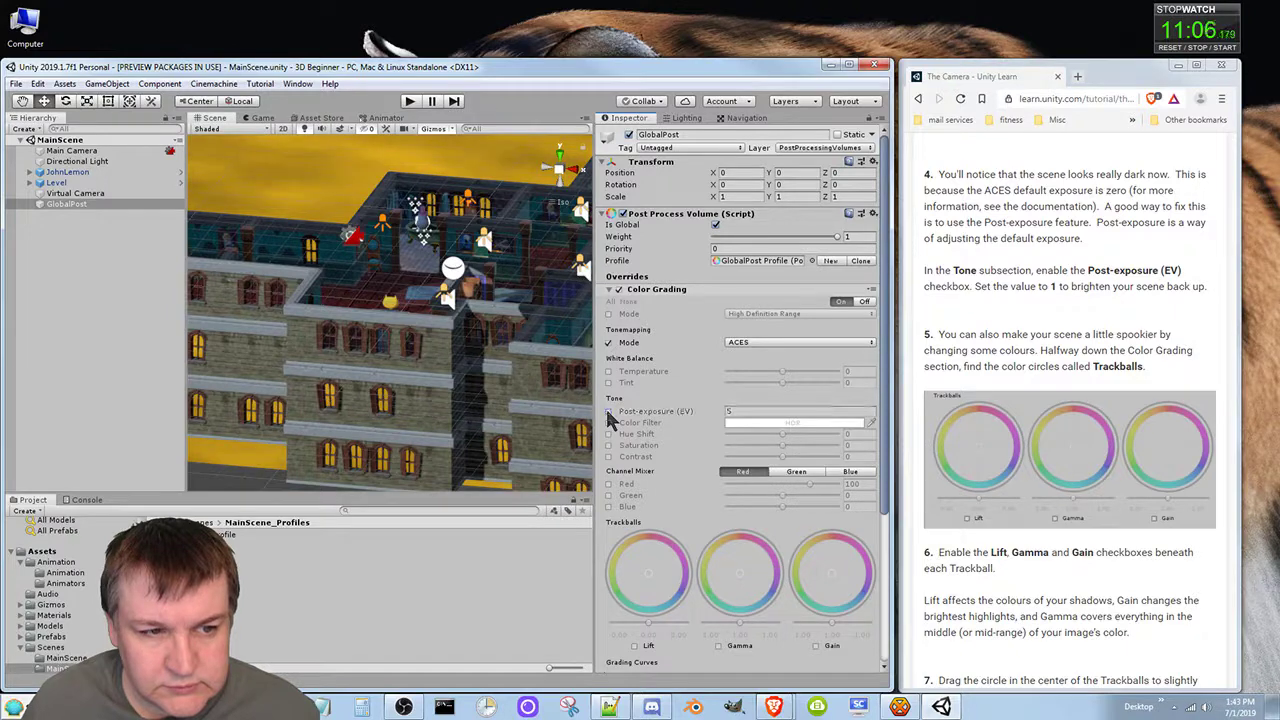
{"action": "left_click", "coordinate": [608, 412]}
{"action": "left_click", "coordinate": [608, 412]}
{"action": "left_click", "coordinate": [608, 412]}
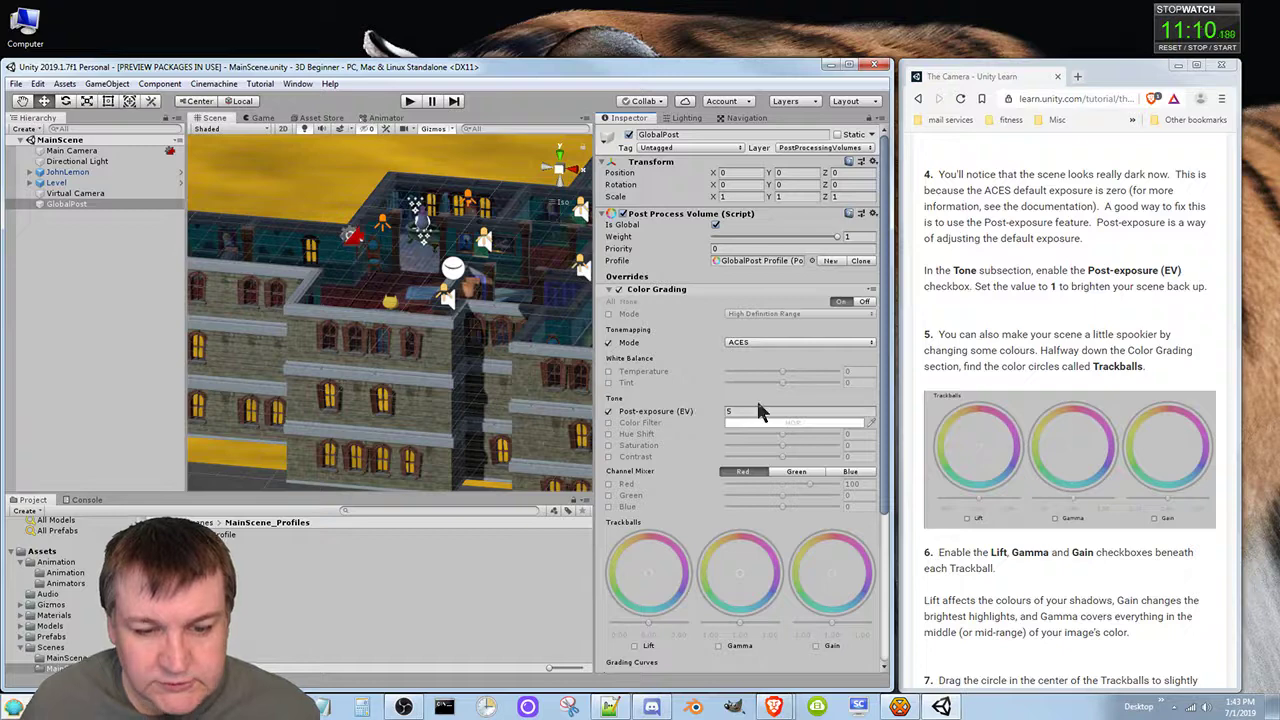
Set Post-exposure (EV) back to 1 and disable its override
{"action": "left_click_drag", "start_coordinate": [741, 411], "coordinate": [711, 411]}
{"action": "type", "text": "1"}
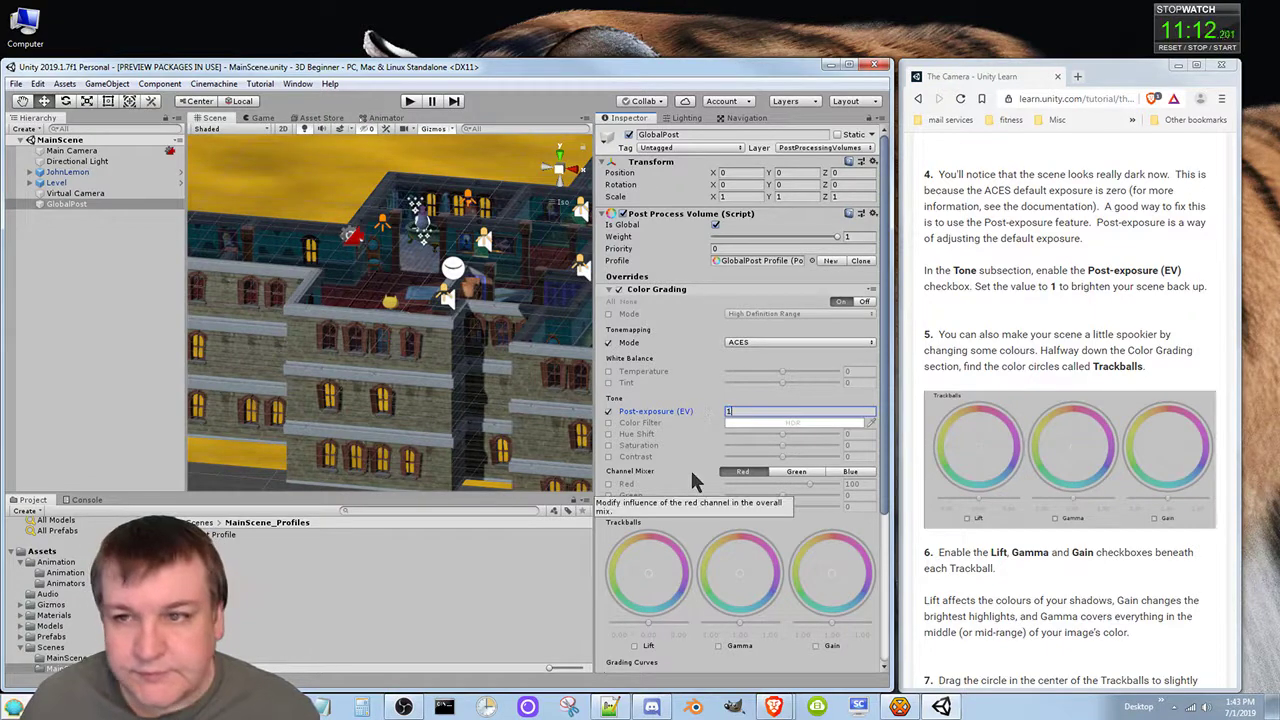
{"action": "left_click", "coordinate": [607, 411]}
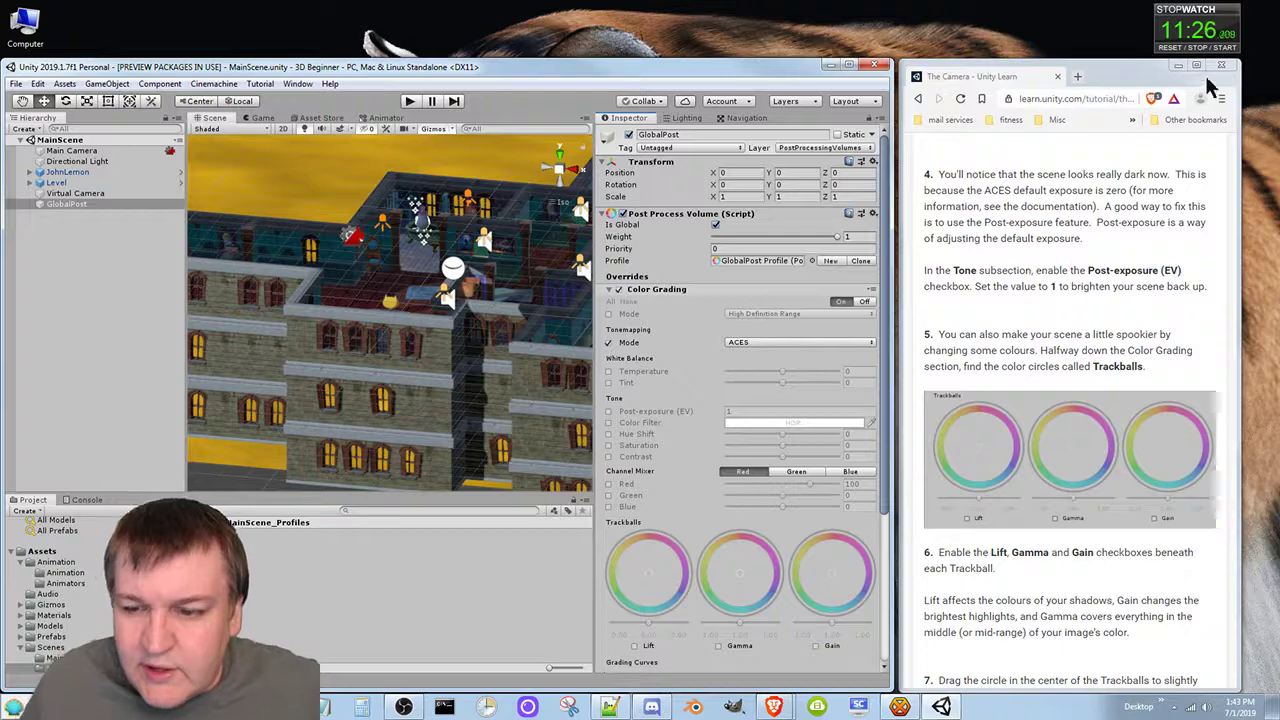
Return to the tutorial's Tonemapping instructions, and stop and reset the desktop stopwatch
{"action": "scroll", "coordinate": [1056, 312], "scroll_direction": "up", "scroll_amount": 2}
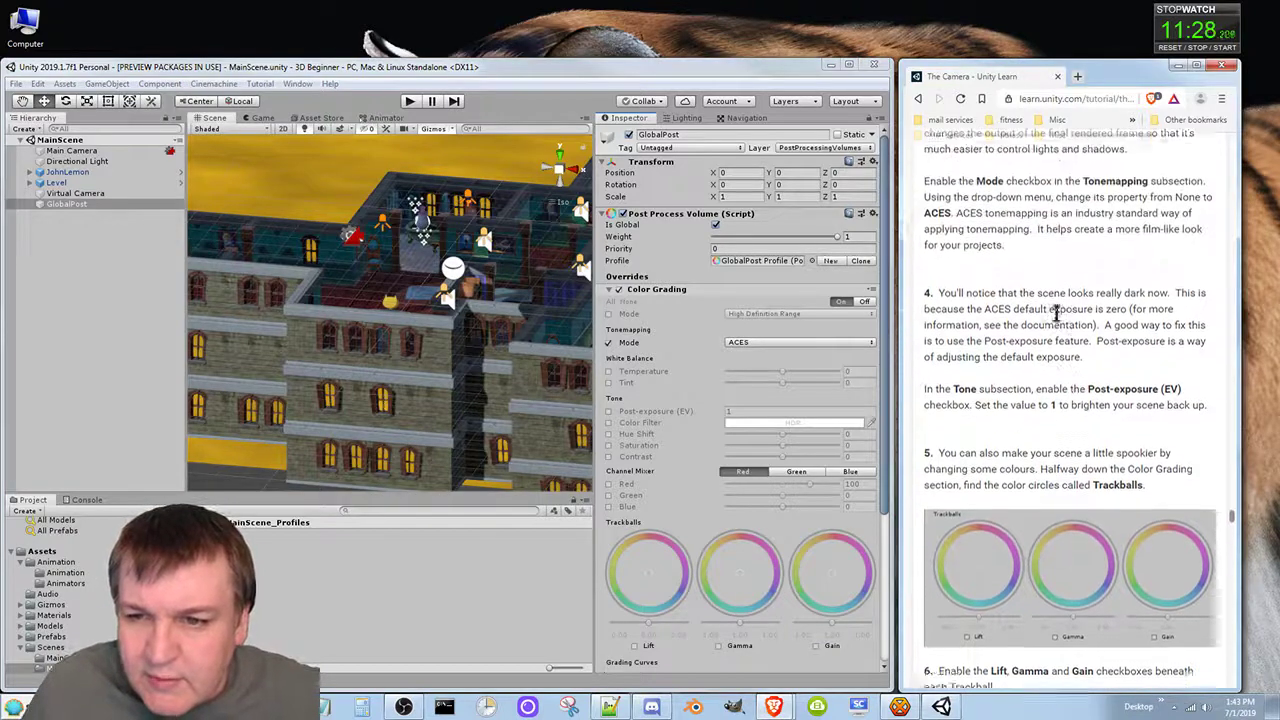
{"action": "scroll", "coordinate": [1056, 312], "scroll_direction": "up", "scroll_amount": 3}
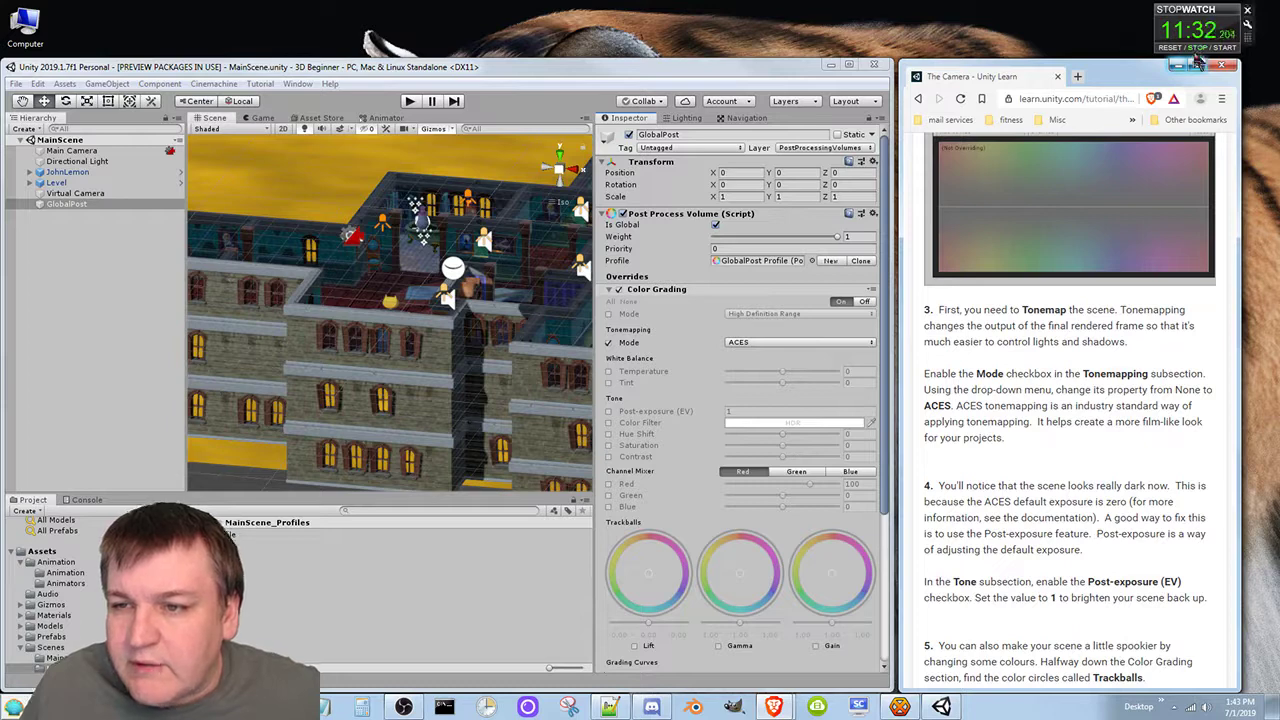
{"action": "left_click", "coordinate": [1196, 48]}
{"action": "left_click", "coordinate": [1168, 48]}
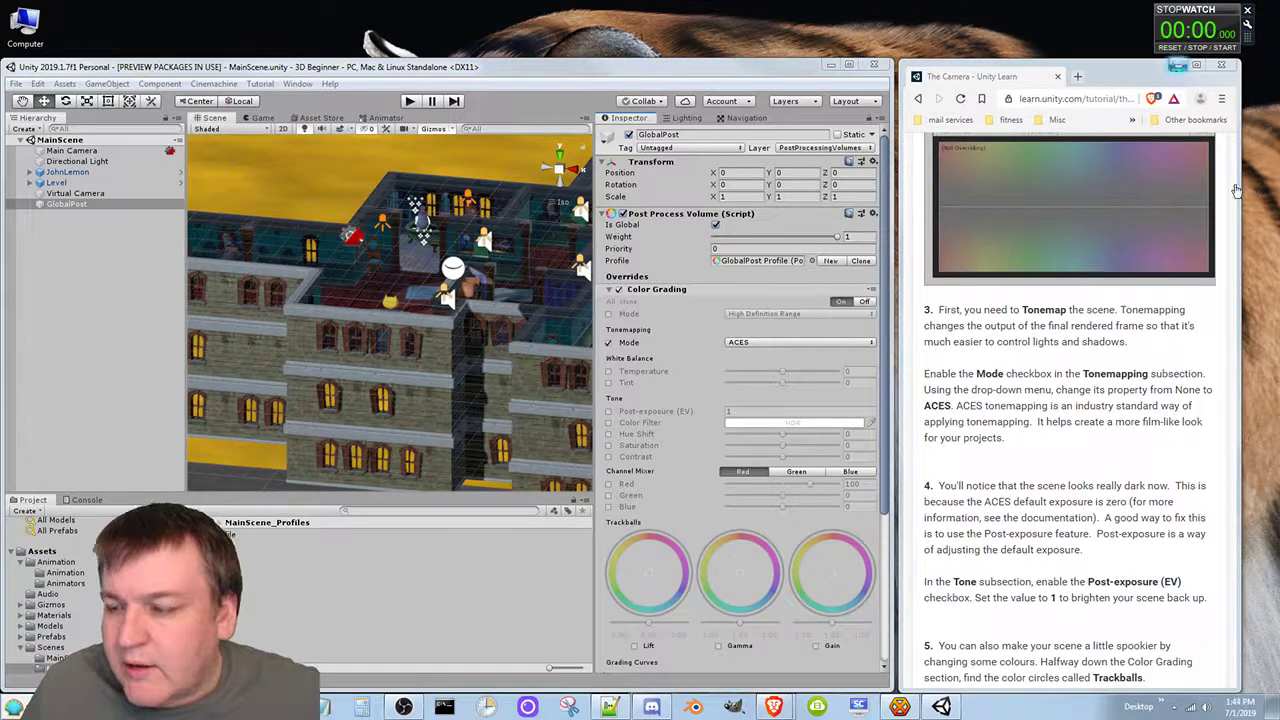